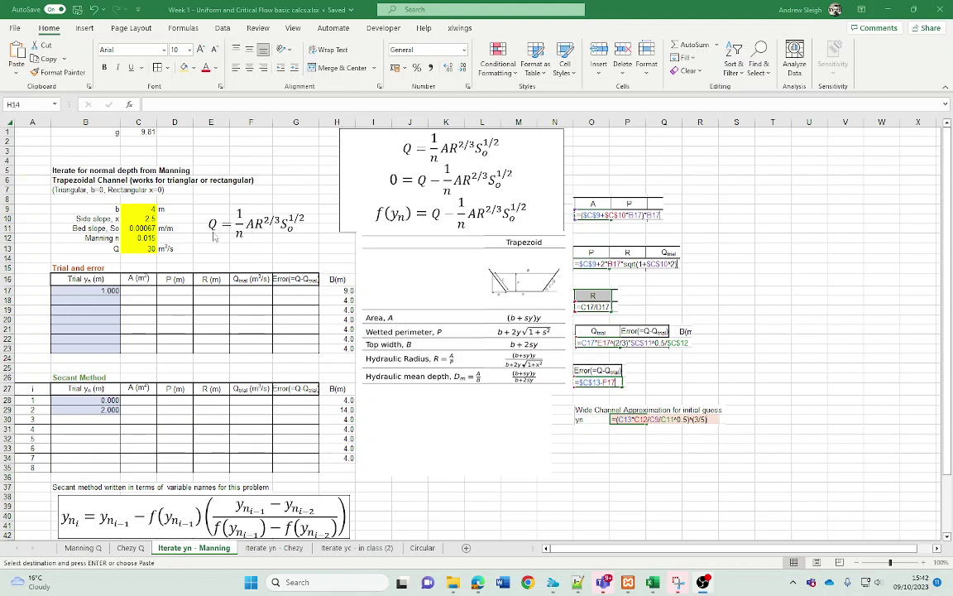
- Paste the Manning equation image beside the inputs and review the discharge Q of 30
{"action": "key", "text": "ctrl+v"}
{"action": "left_click", "coordinate": [248, 217]}
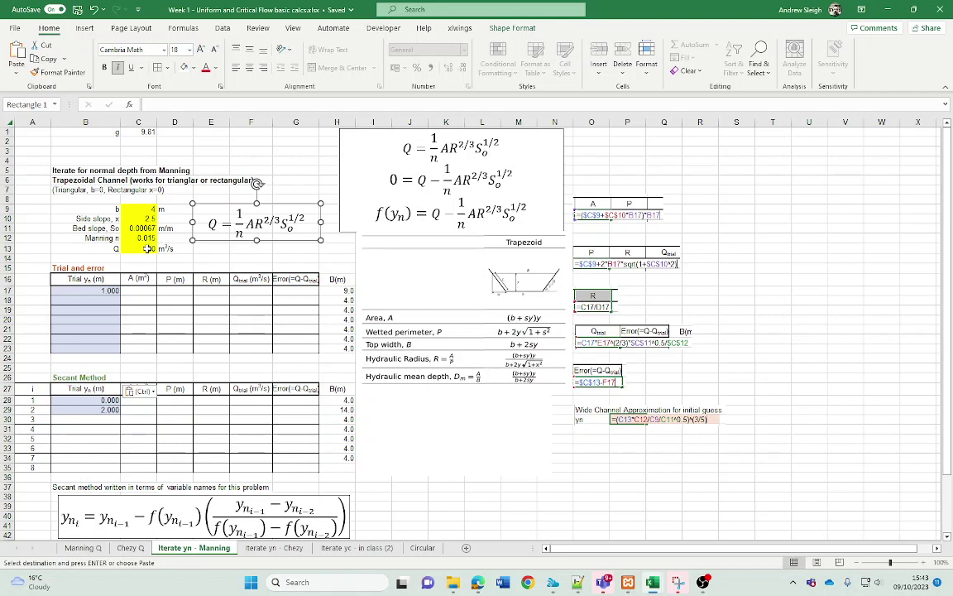
{"action": "key", "text": "Escape"}
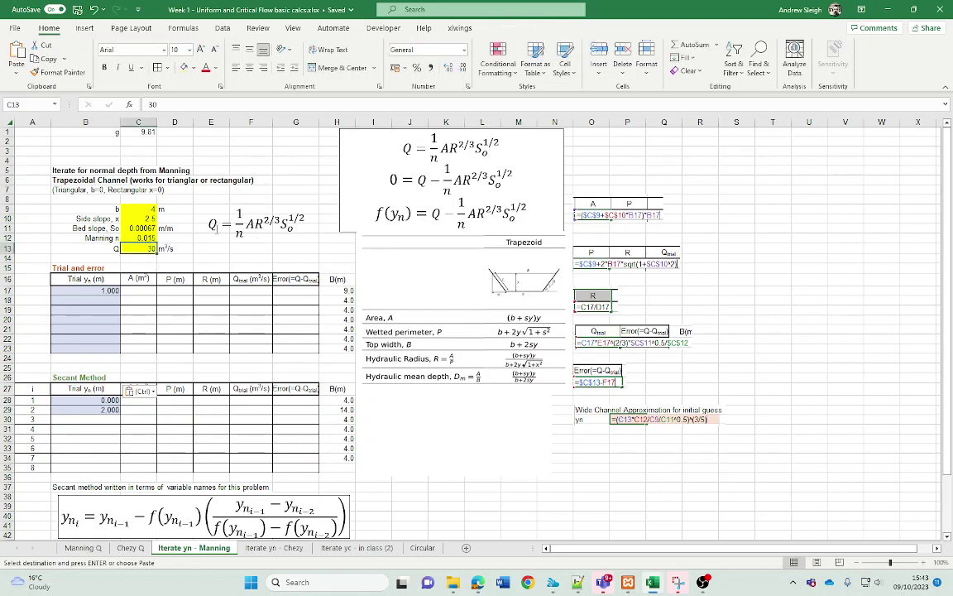
{"action": "left_click", "coordinate": [216, 251]}
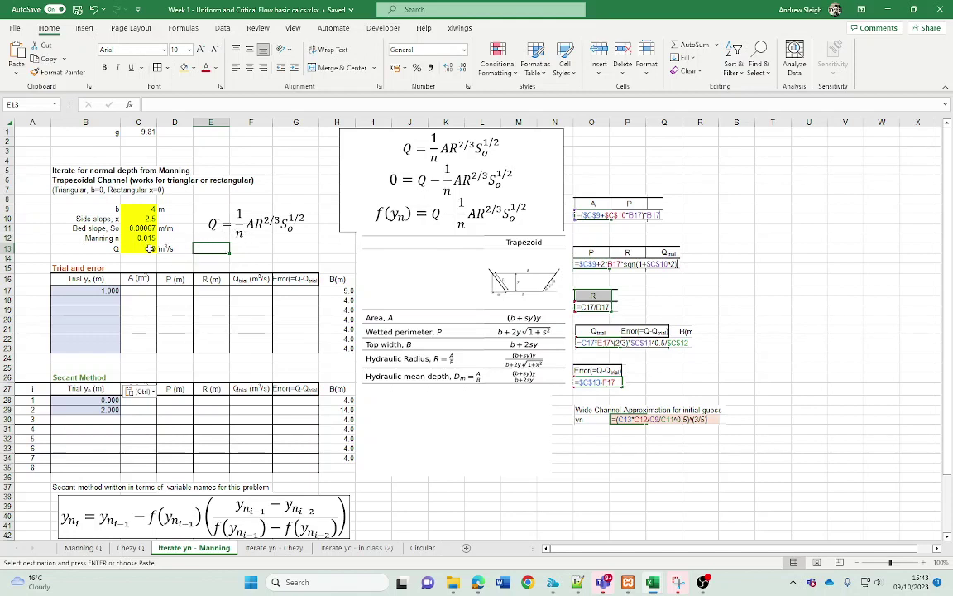
{"action": "left_click", "coordinate": [141, 248]}
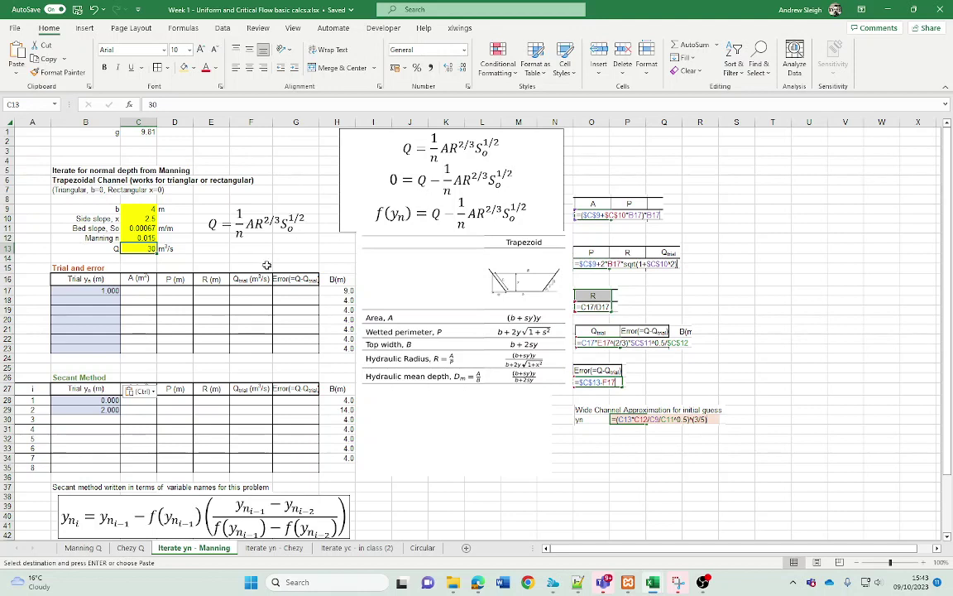
{"action": "key", "text": "Down"}
{"action": "key", "text": "Down"}
{"action": "key", "text": "Right"}
{"action": "key", "text": "Right"}
{"action": "key", "text": "Right"}
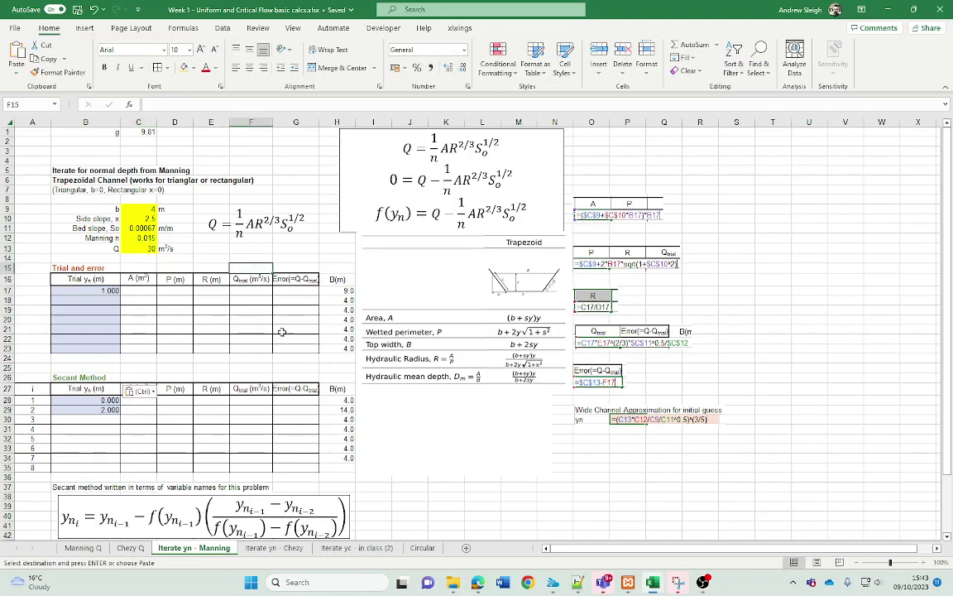
- Enter =($C$9+$C$10*B17)*B17 in C17 for area 6.500, then begin editing the side slope label
{"action": "left_click", "coordinate": [151, 291]}
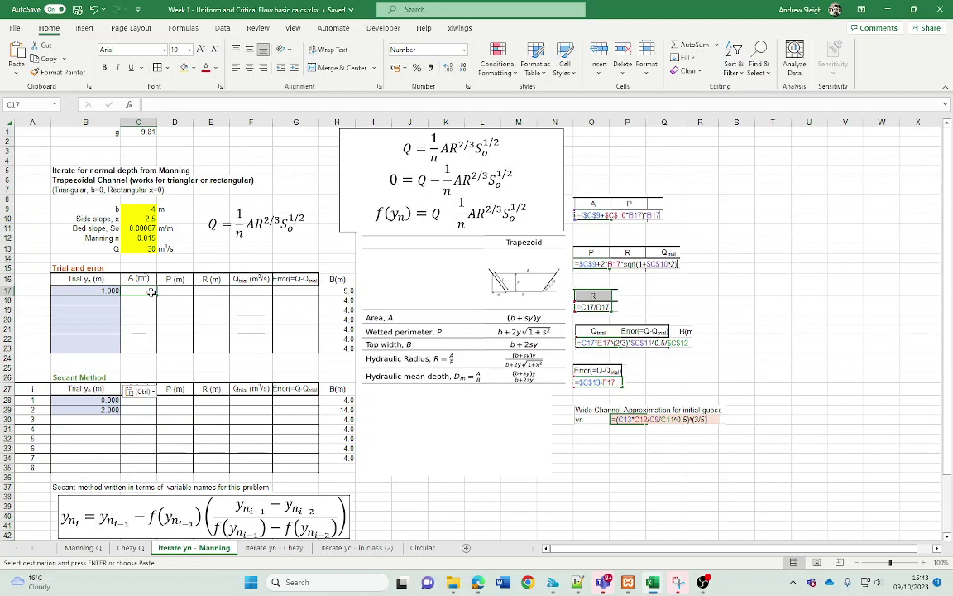
{"action": "type", "text": "="}
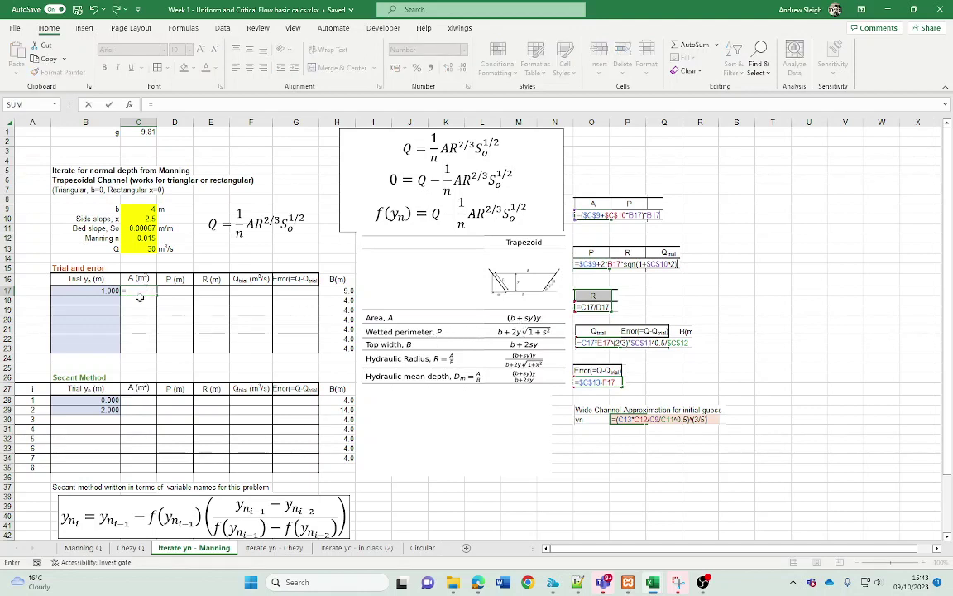
{"action": "type", "text": "("}
{"action": "left_click", "coordinate": [143, 209]}
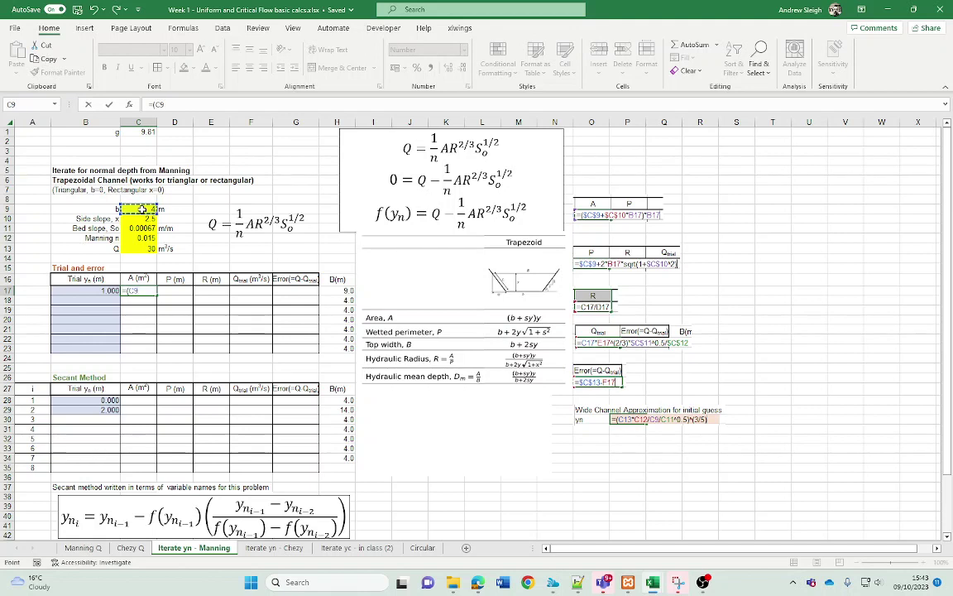
{"action": "key", "text": "F4"}
{"action": "type", "text": "+"}
{"action": "left_click", "coordinate": [139, 219]}
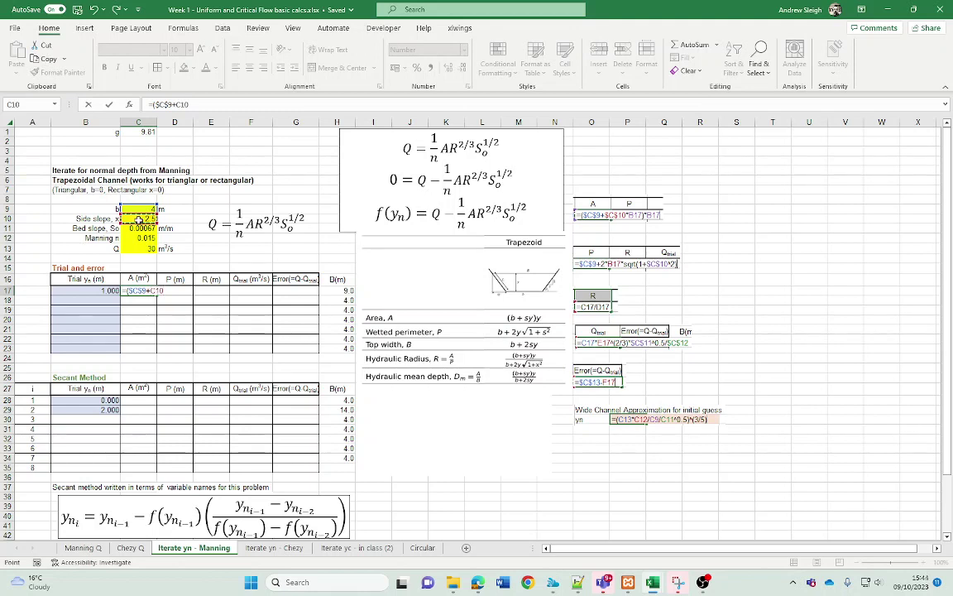
{"action": "key", "text": "F4"}
{"action": "type", "text": "*"}
{"action": "left_click", "coordinate": [89, 291]}
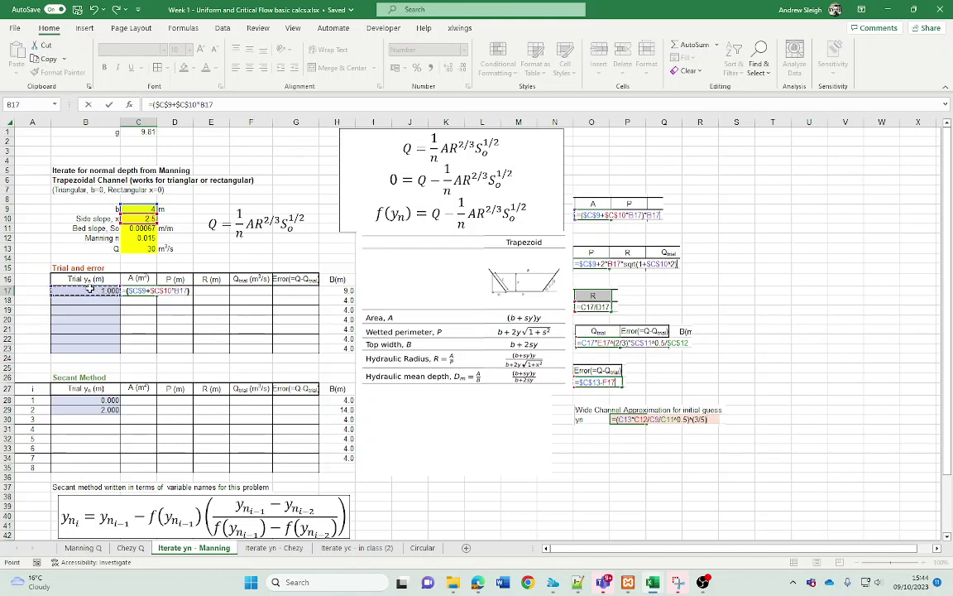
{"action": "type", "text": ")*"}
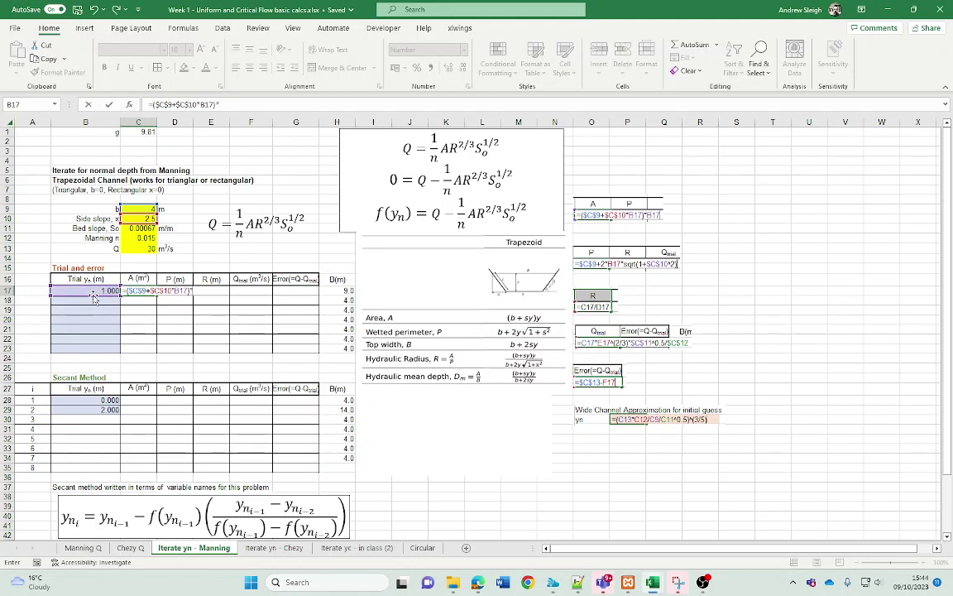
{"action": "left_click", "coordinate": [95, 289]}
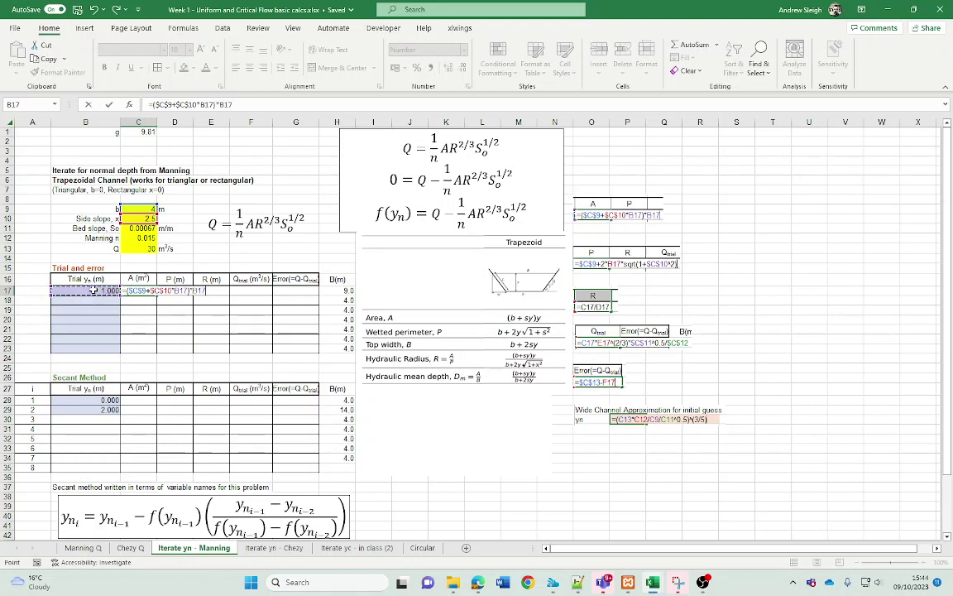
{"action": "key", "text": "Return"}
{"action": "left_click", "coordinate": [116, 216]}
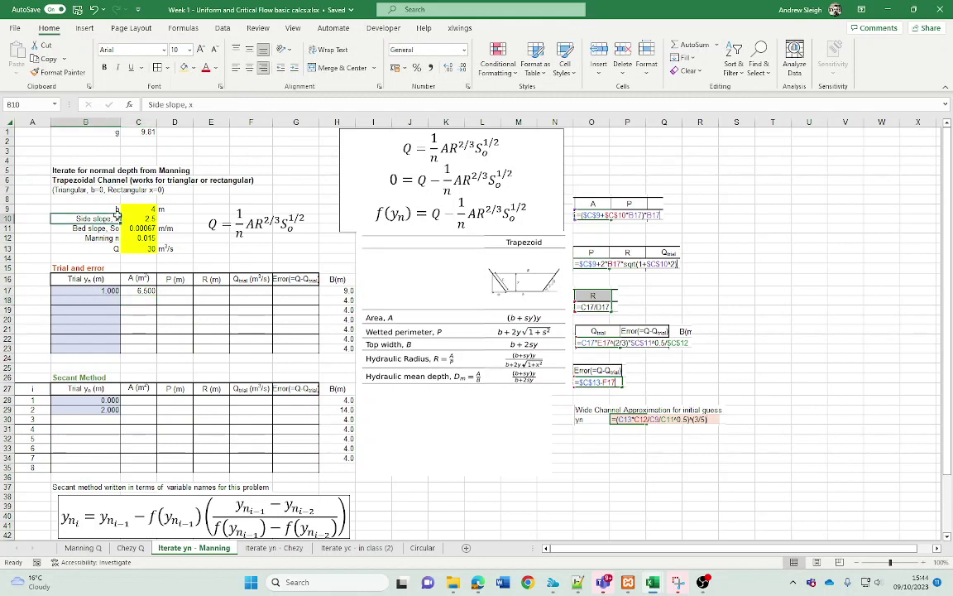
{"action": "left_click", "coordinate": [206, 103]}
- Relabel the side slope as 'Side slope, s'
{"action": "key", "text": "BackSpace"}
{"action": "type", "text": "s"}
{"action": "key", "text": "Return"}
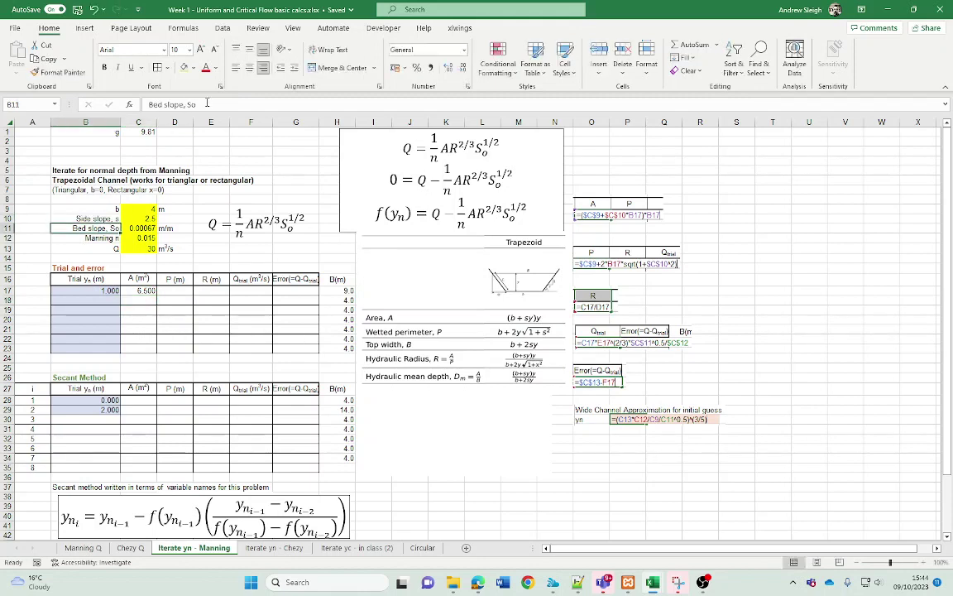
{"action": "left_click", "coordinate": [147, 290]}
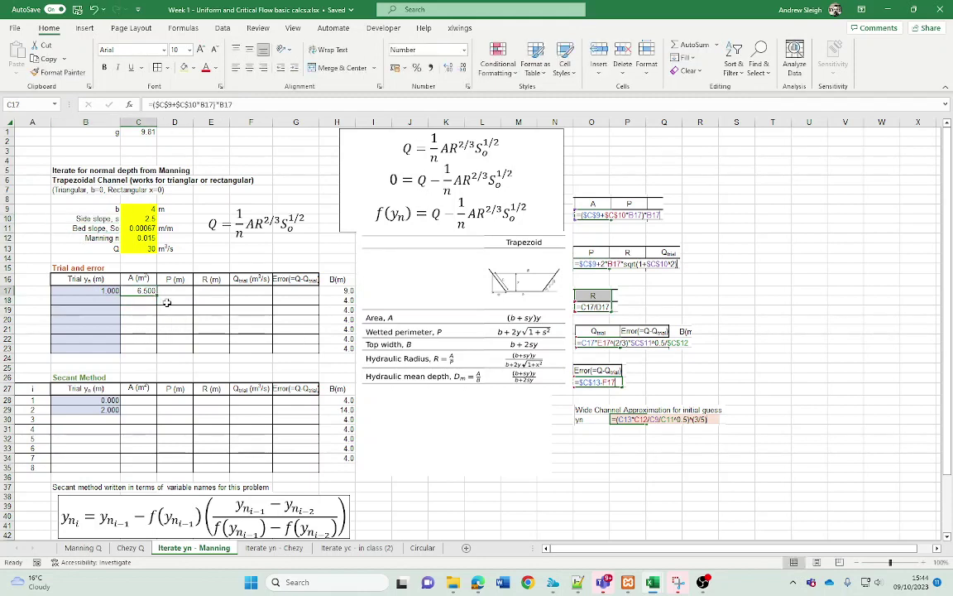
- Enter =$C$9+2*B17*sqrt(1+C10^2) in D17, giving wetted perimeter 9.385
{"action": "left_click", "coordinate": [169, 292]}
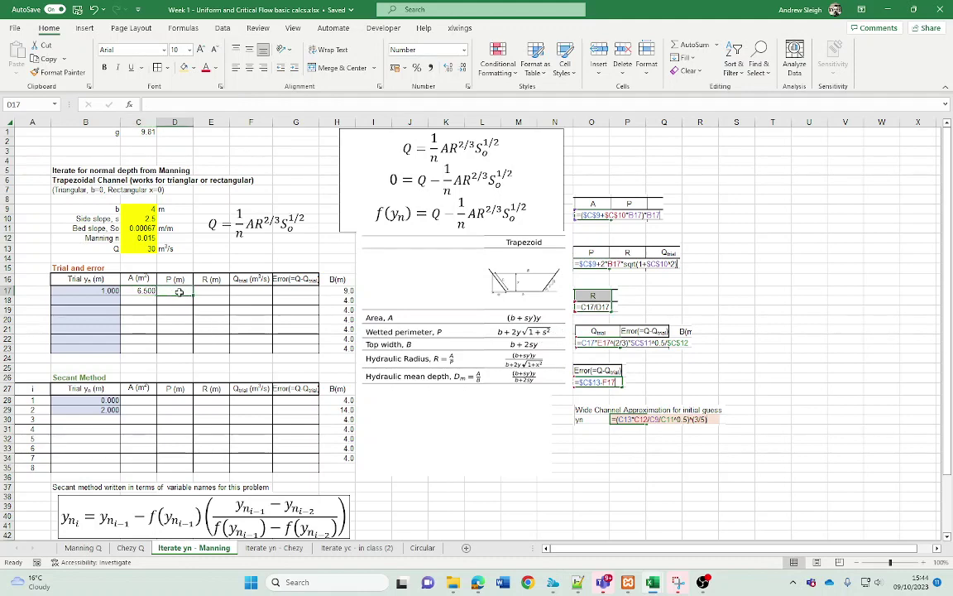
{"action": "type", "text": "="}
{"action": "left_click", "coordinate": [143, 213]}
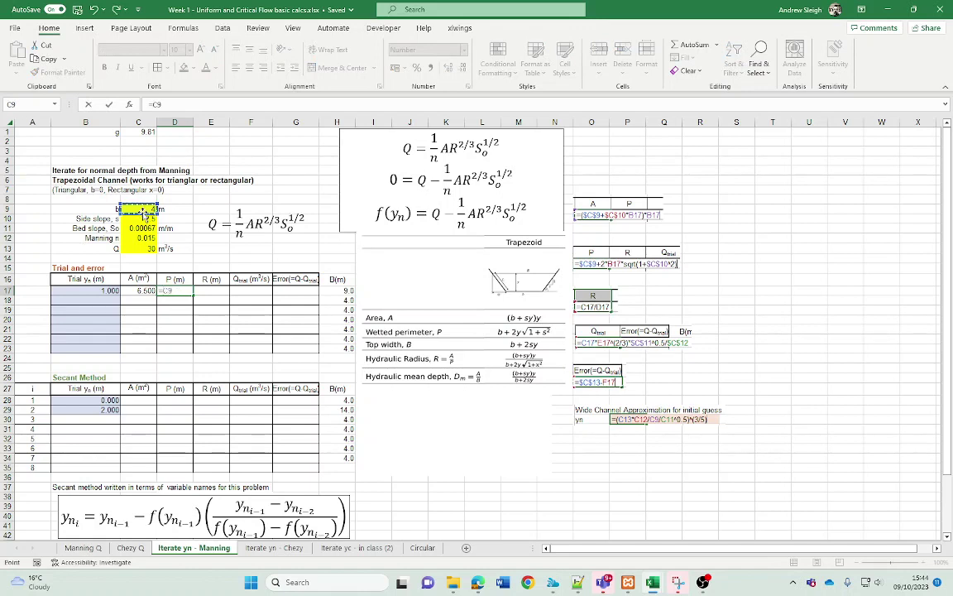
{"action": "key", "text": "F4"}
{"action": "type", "text": "+2*"}
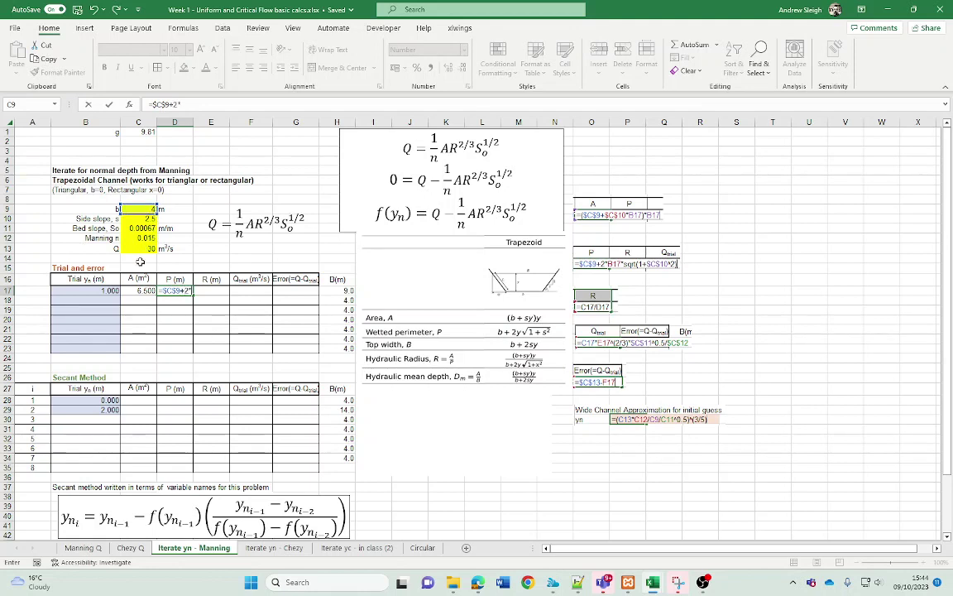
{"action": "left_click", "coordinate": [105, 289]}
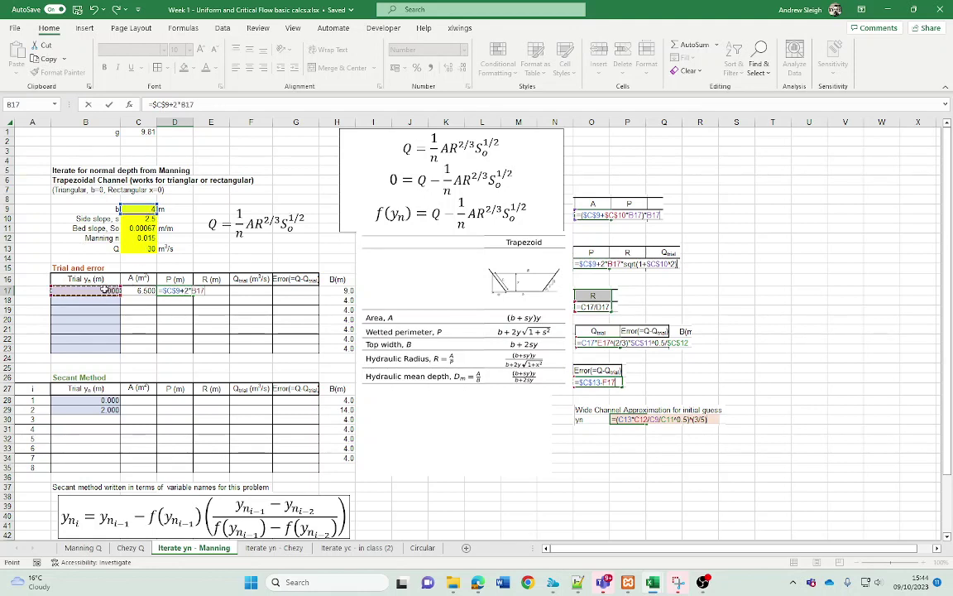
{"action": "type", "text": "*sqrt(1"}
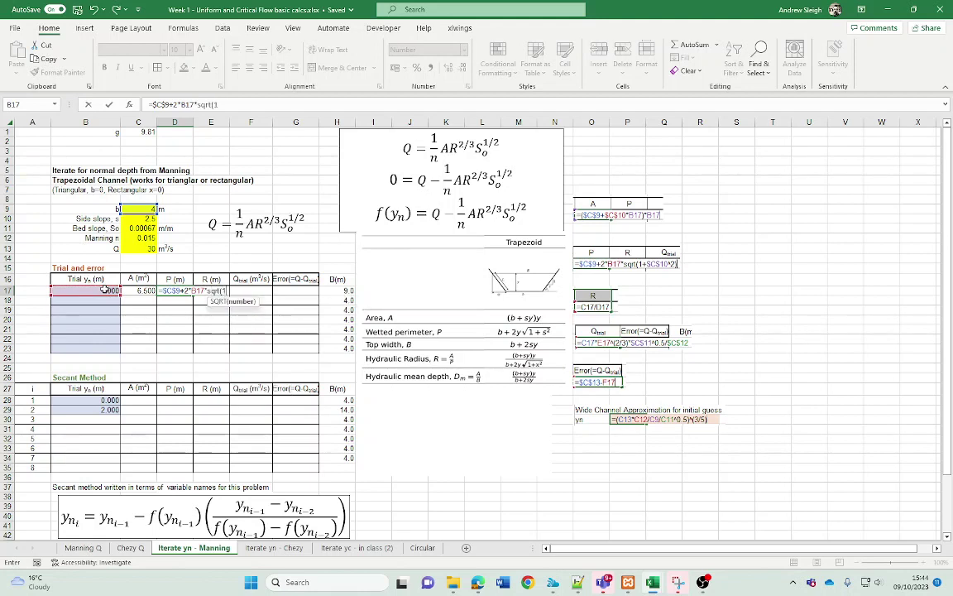
{"action": "type", "text": "+"}
{"action": "left_click", "coordinate": [145, 218]}
{"action": "type", "text": "^2"}
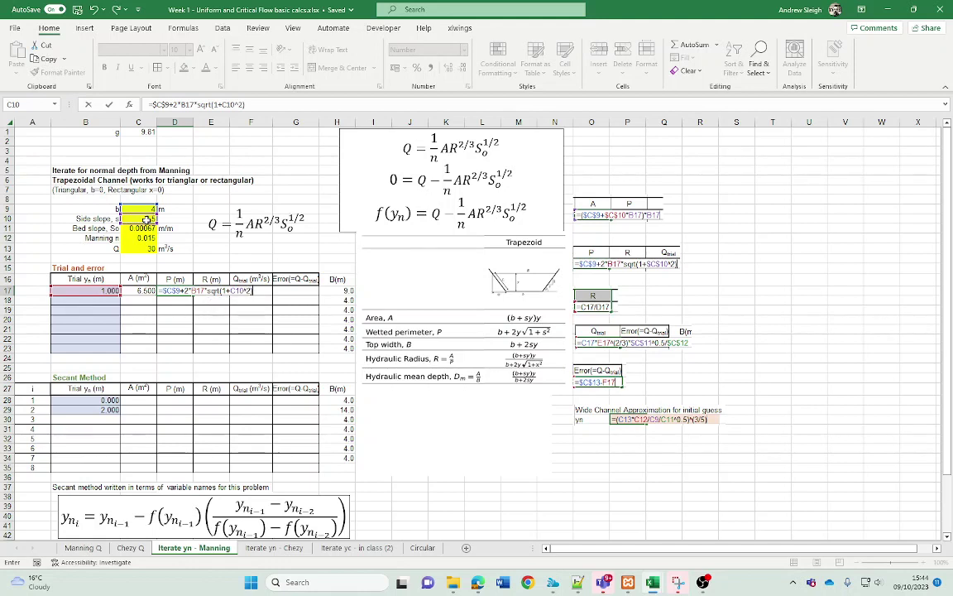
{"action": "key", "text": "Return"}
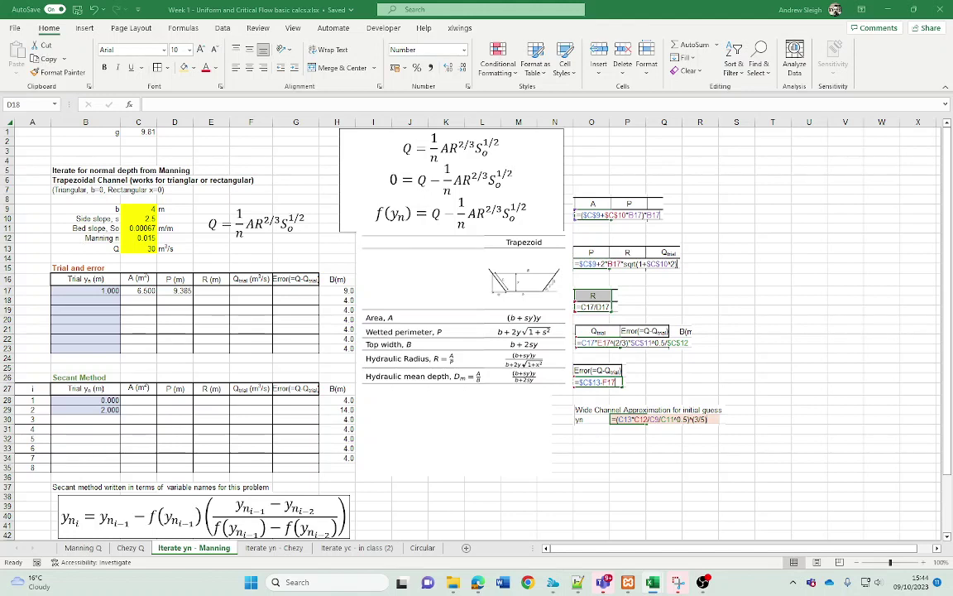
- Enter =C17/D17 in E17, giving hydraulic radius 0.693
{"action": "left_click", "coordinate": [210, 293]}
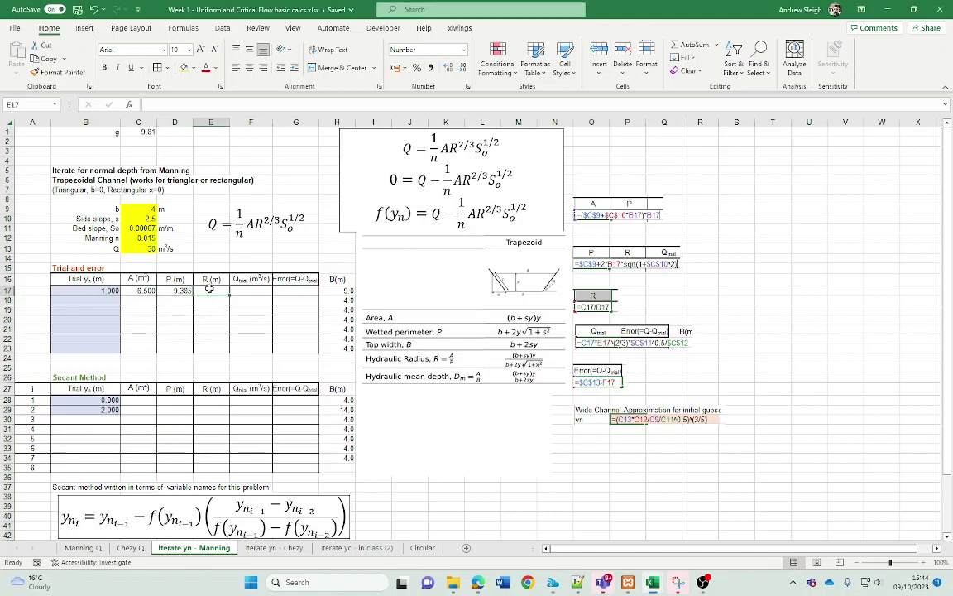
{"action": "type", "text": "="}
{"action": "left_click", "coordinate": [146, 291]}
{"action": "type", "text": "/"}
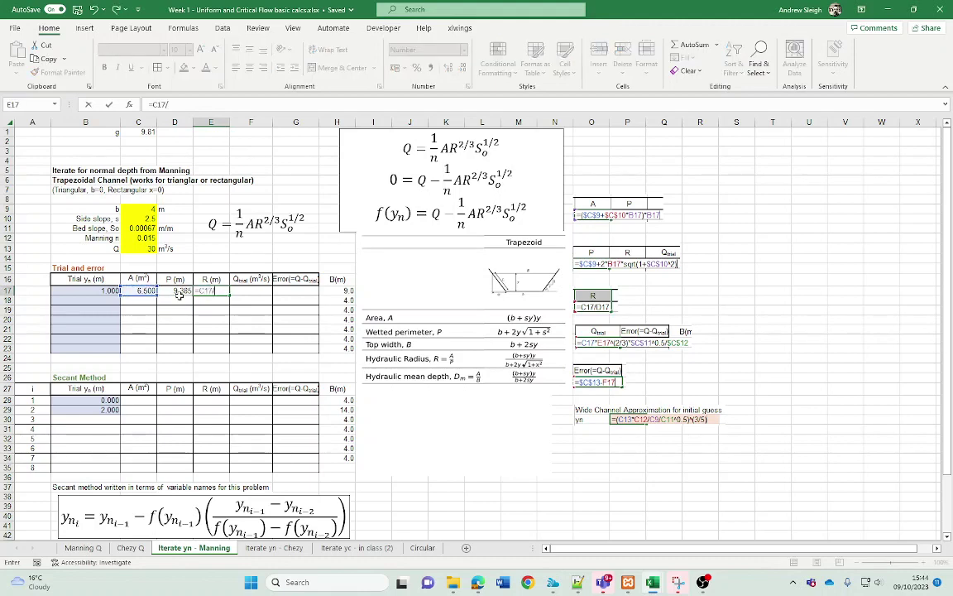
{"action": "left_click", "coordinate": [177, 291]}
{"action": "key", "text": "Return"}
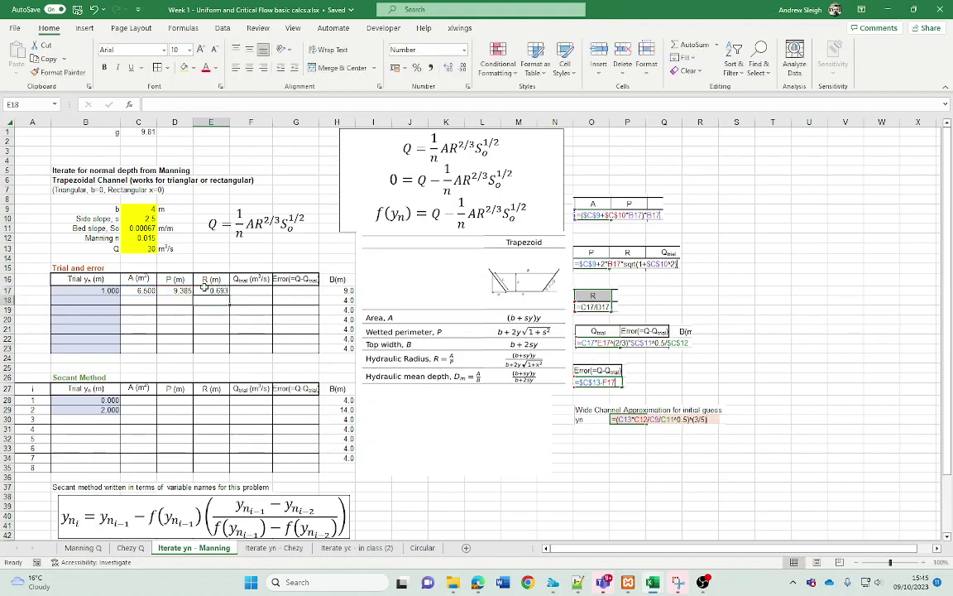
{"action": "left_click", "coordinate": [246, 292]}
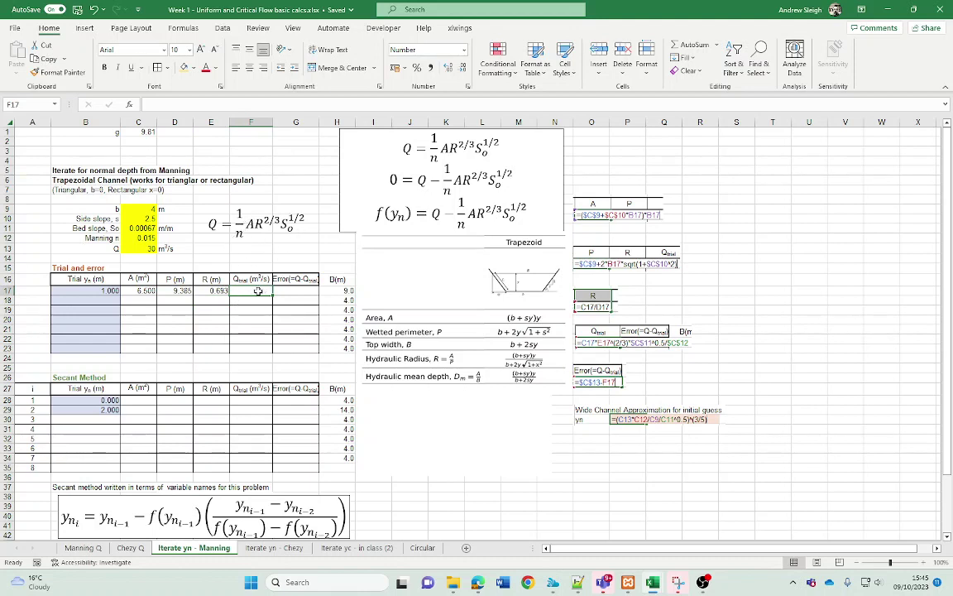
- Enter =C17*E17^(2/3)*$C$11^0.5/$C$12 in F17, giving trial discharge 8.780
{"action": "type", "text": "="}
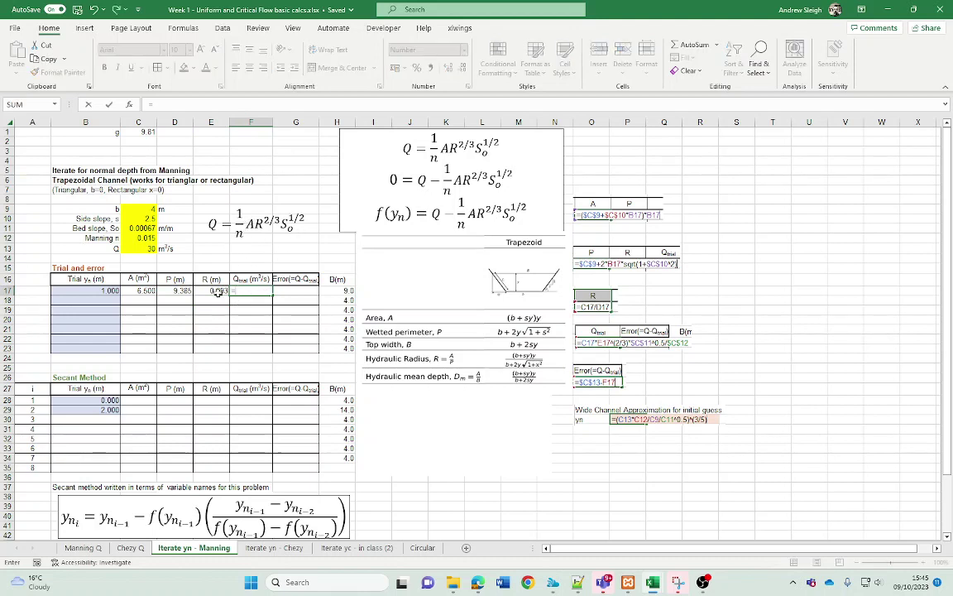
{"action": "left_click", "coordinate": [146, 291]}
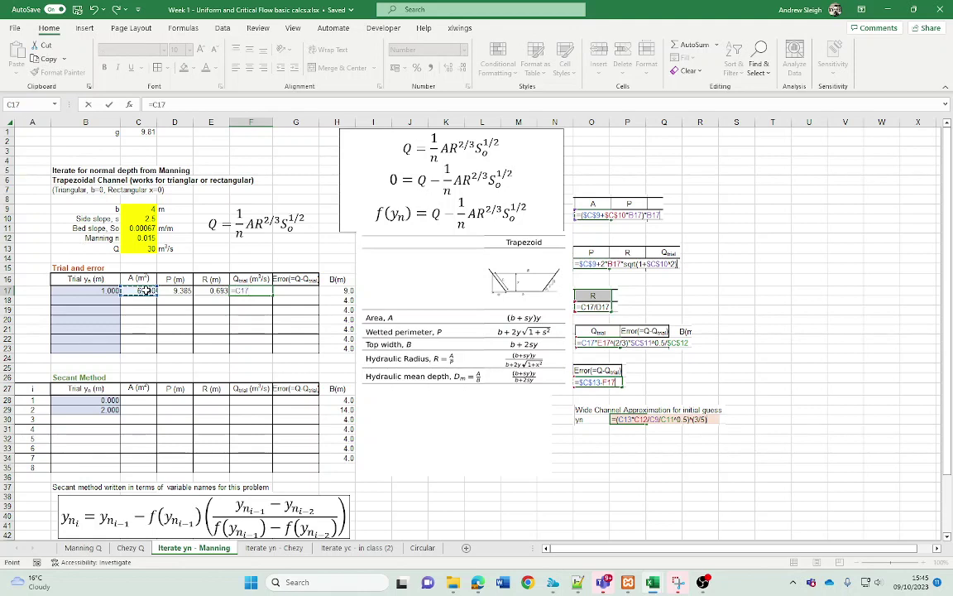
{"action": "type", "text": "*"}
{"action": "left_click", "coordinate": [215, 291]}
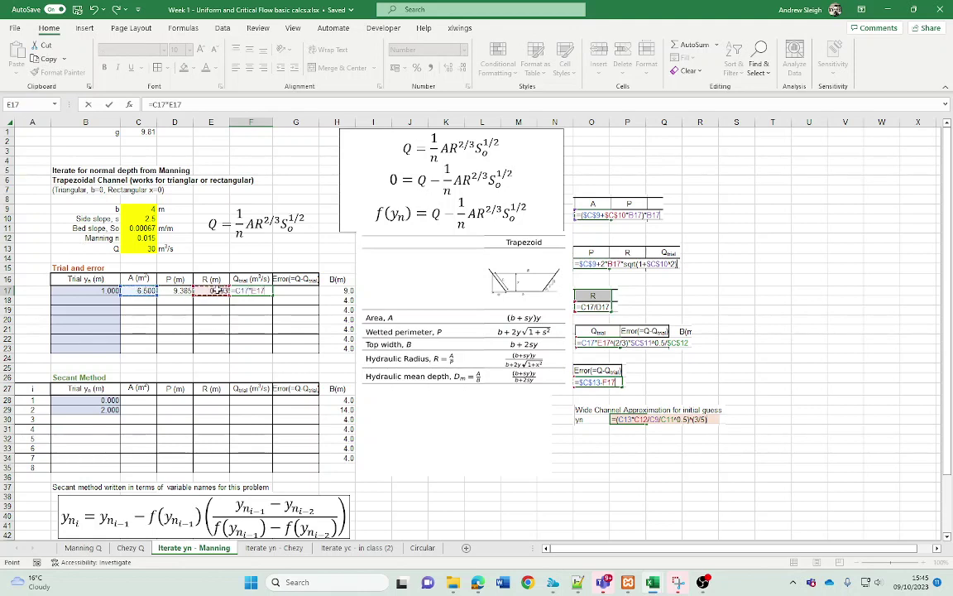
{"action": "key", "text": "shift+6"}
{"action": "type", "text": "(2/3)*"}
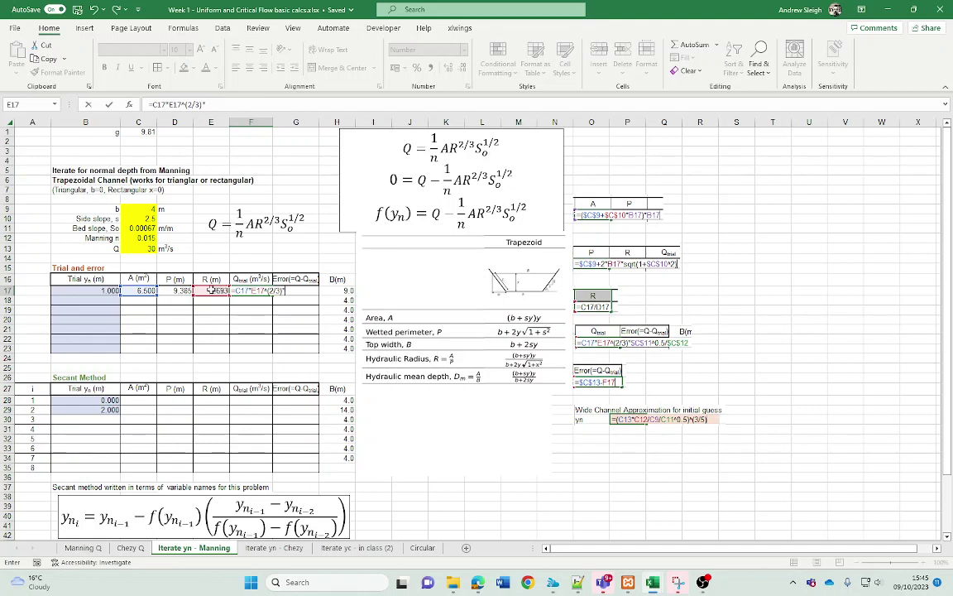
{"action": "left_click", "coordinate": [144, 228]}
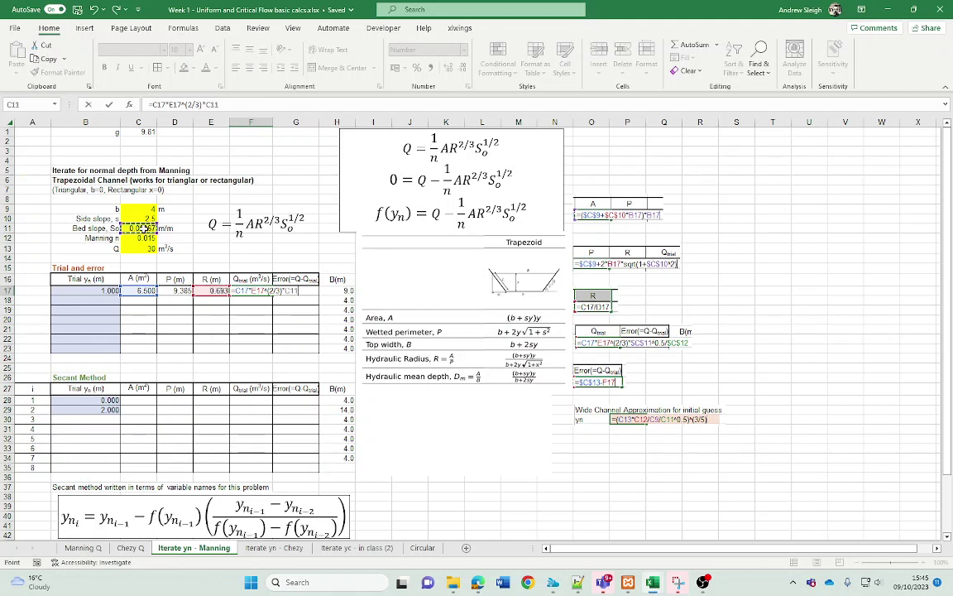
{"action": "key", "text": "F4"}
{"action": "type", "text": "^0.5"}
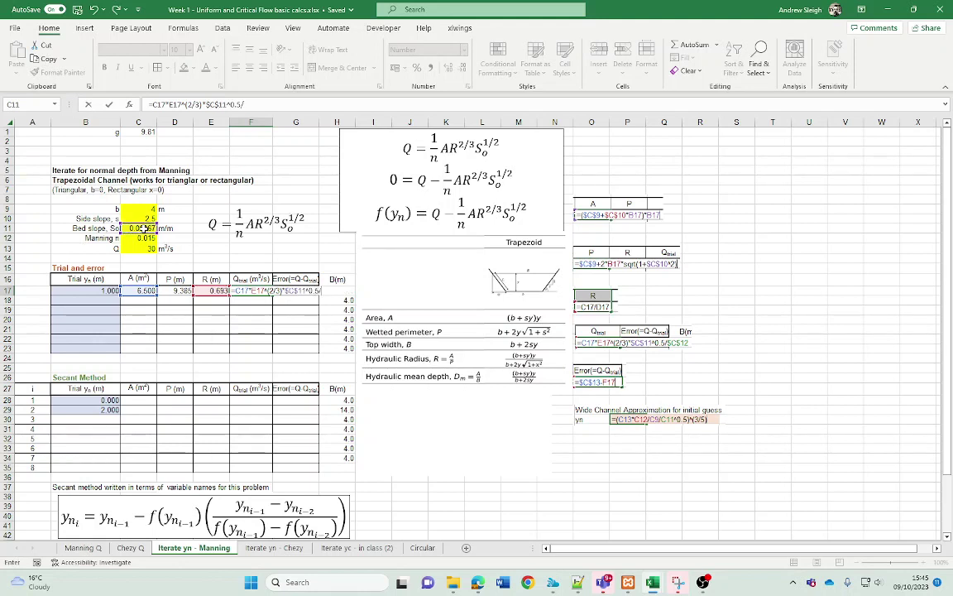
{"action": "type", "text": "/"}
{"action": "left_click", "coordinate": [142, 239]}
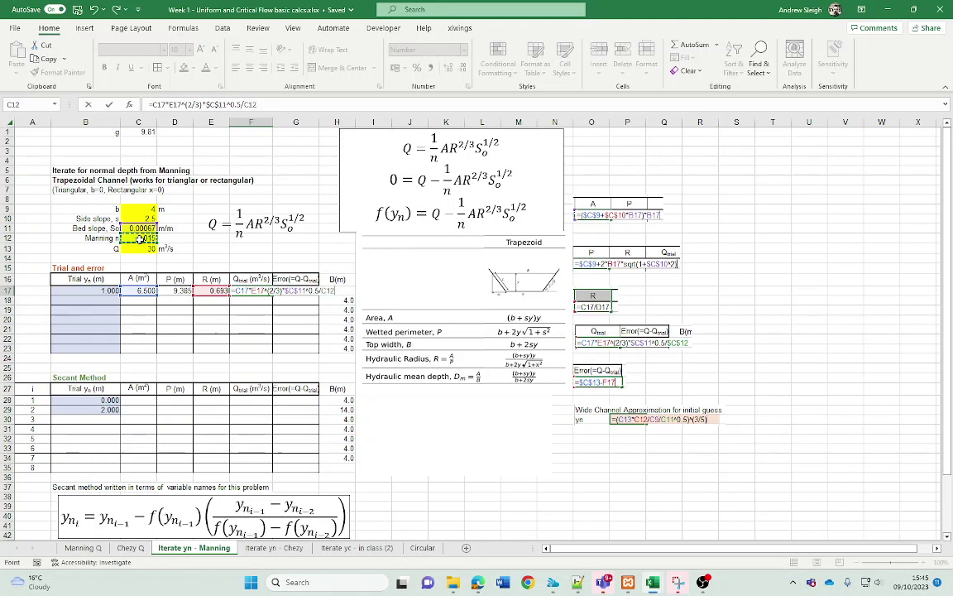
{"action": "key", "text": "F4"}
{"action": "key", "text": "Return"}
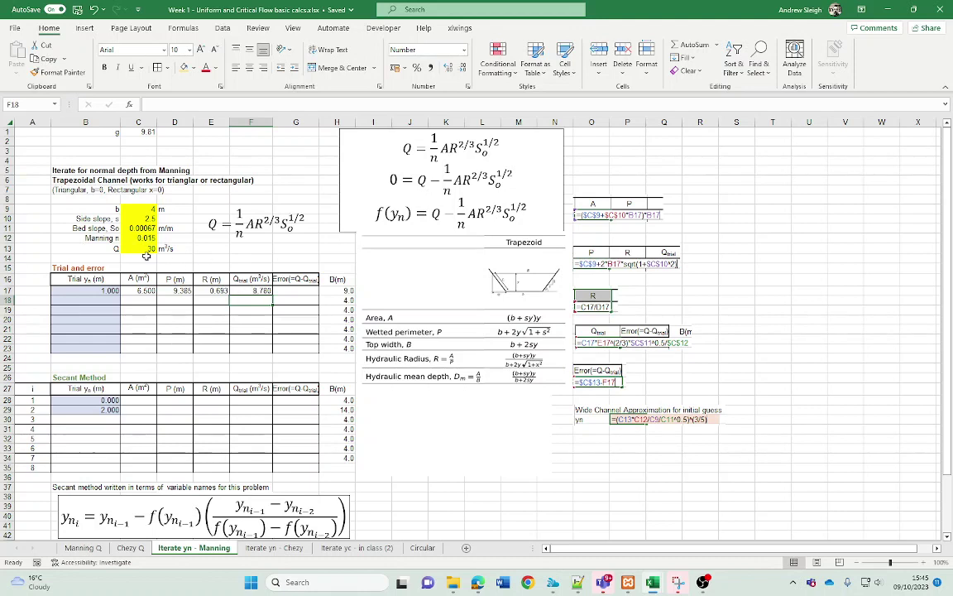
{"action": "left_click", "coordinate": [297, 292]}
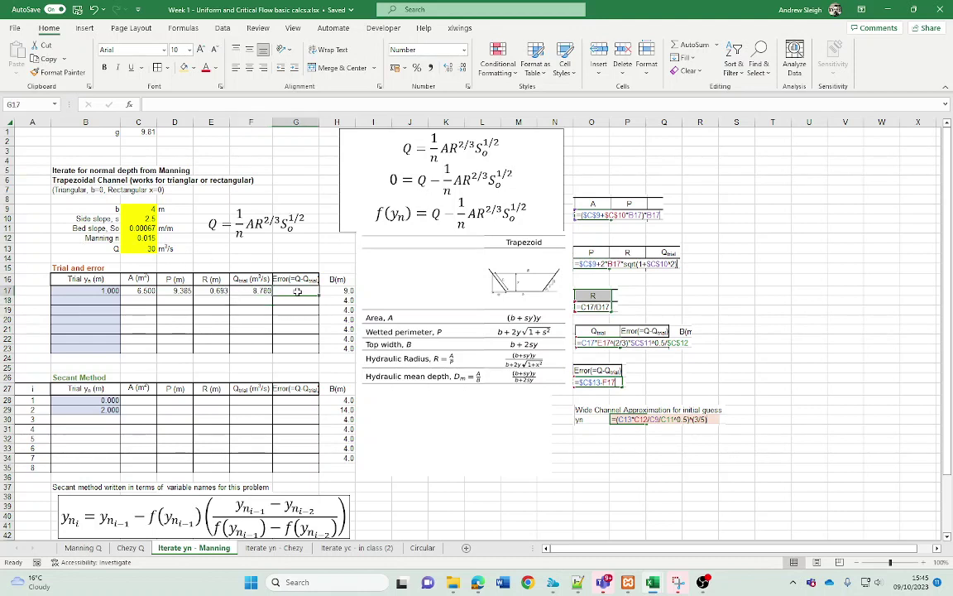
- Enter =$C$13-F17 in G17, giving an error of 21.220
{"action": "type", "text": "="}
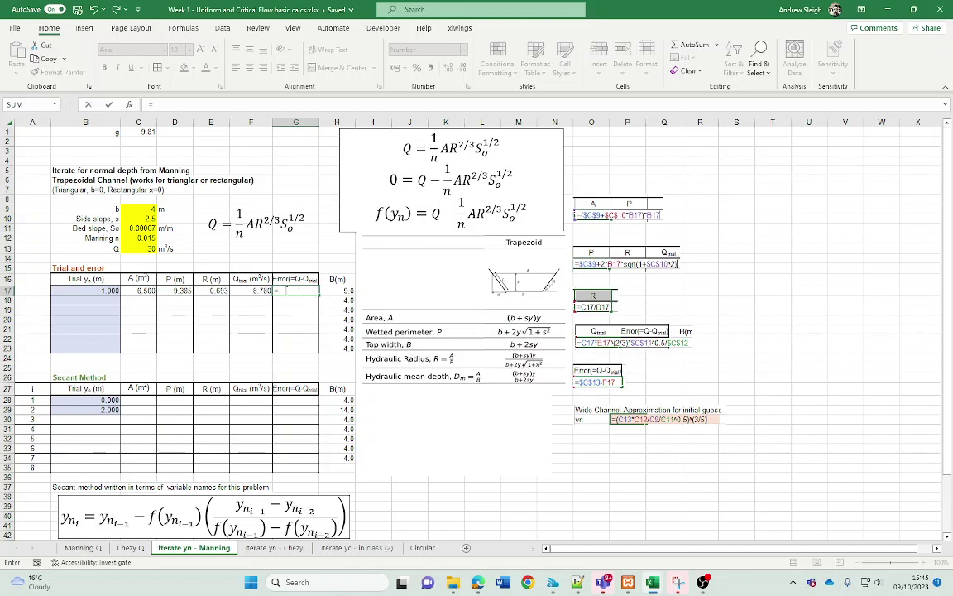
{"action": "left_click", "coordinate": [147, 248]}
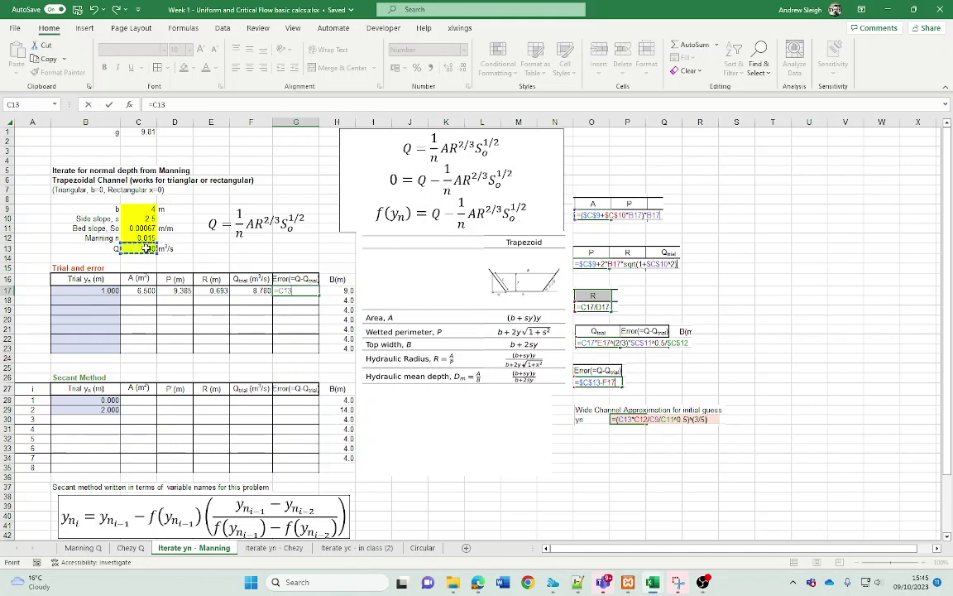
{"action": "key", "text": "F4"}
{"action": "type", "text": "-"}
{"action": "left_click", "coordinate": [260, 290]}
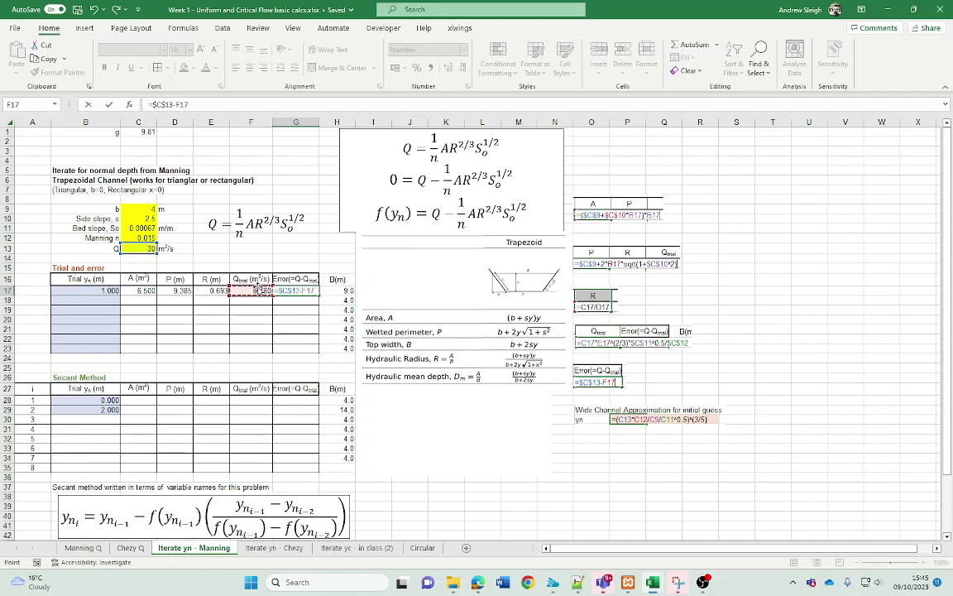
{"action": "key", "text": "Return"}
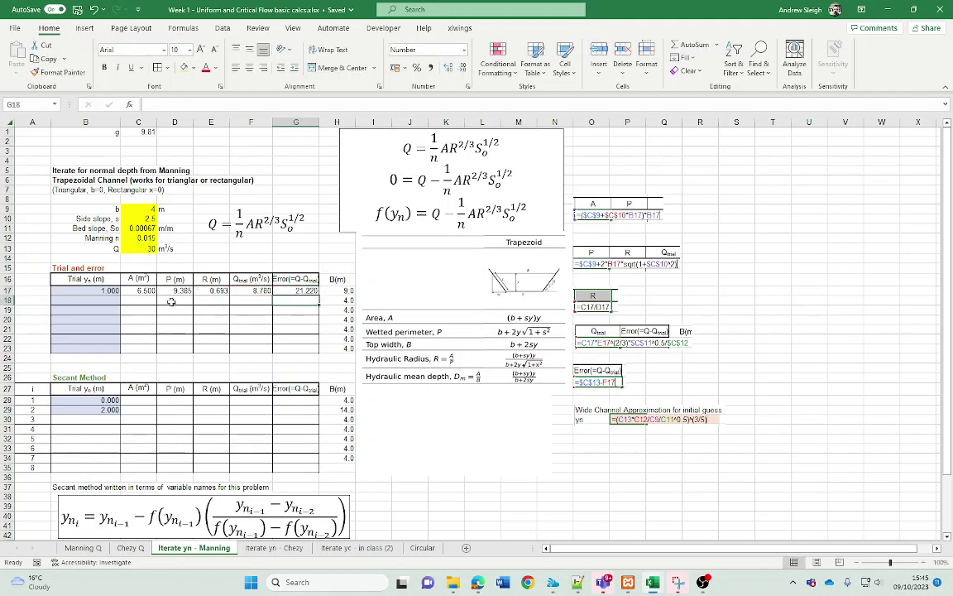
- Fill C17:G17 down to row 23 and set B18's trial depth to 1
{"action": "left_click_drag", "start_coordinate": [133, 290], "coordinate": [316, 296]}
{"action": "left_click_drag", "start_coordinate": [322, 295], "coordinate": [318, 349]}
{"action": "left_click", "coordinate": [211, 339]}
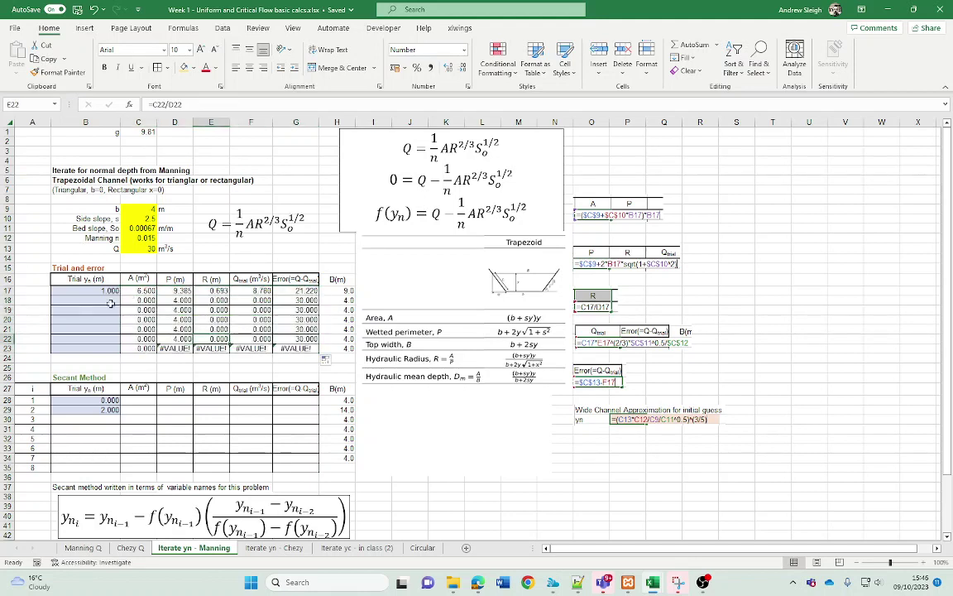
{"action": "left_click", "coordinate": [109, 302]}
{"action": "type", "text": "1"}
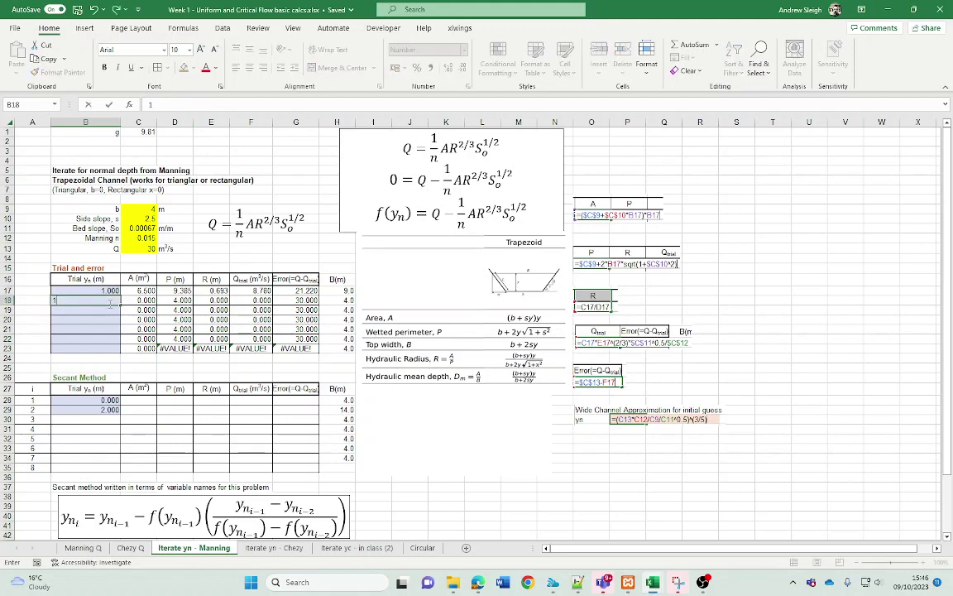
{"action": "key", "text": "Return"}
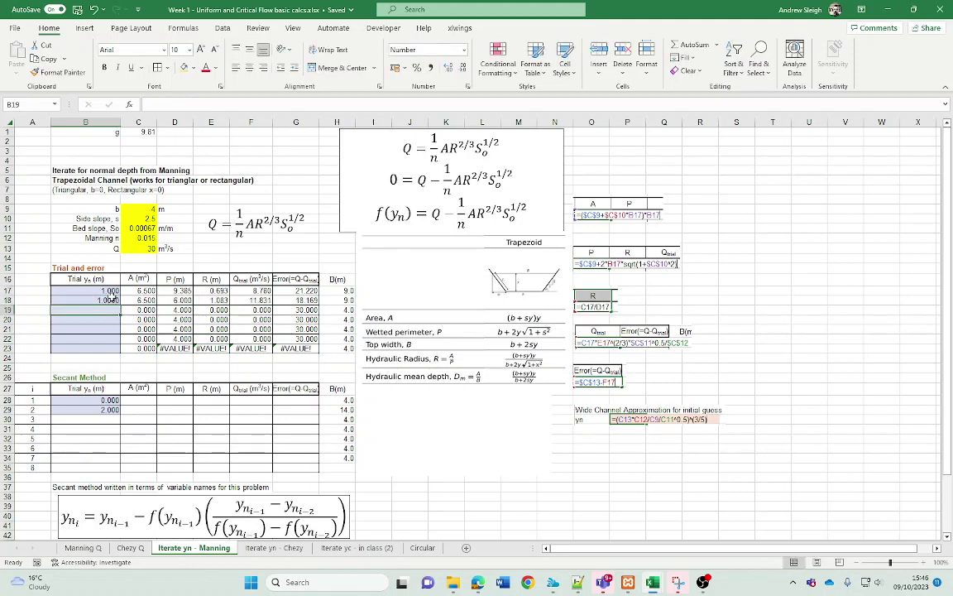
- Fix D17's perimeter formula so the side slope reference is locked as $C$10
{"action": "left_click", "coordinate": [131, 299]}
{"action": "left_click", "coordinate": [190, 301]}
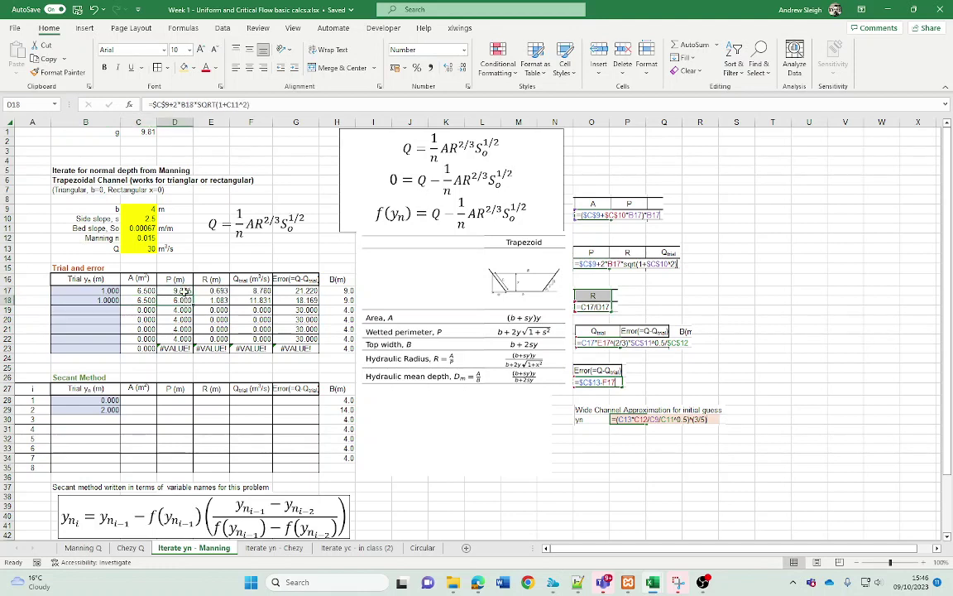
{"action": "key", "text": "Up"}
{"action": "left_click", "coordinate": [276, 105]}
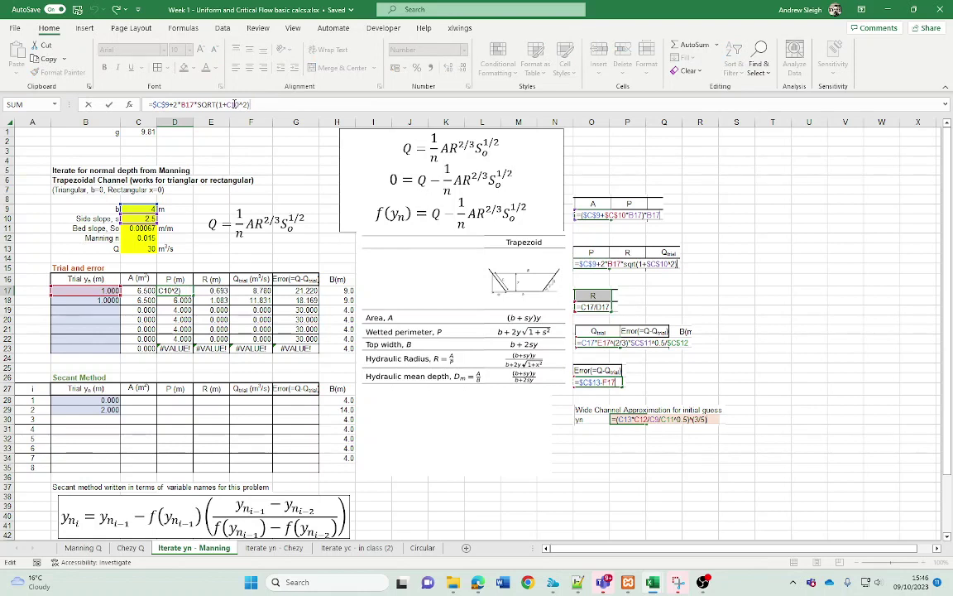
{"action": "left_click", "coordinate": [232, 105]}
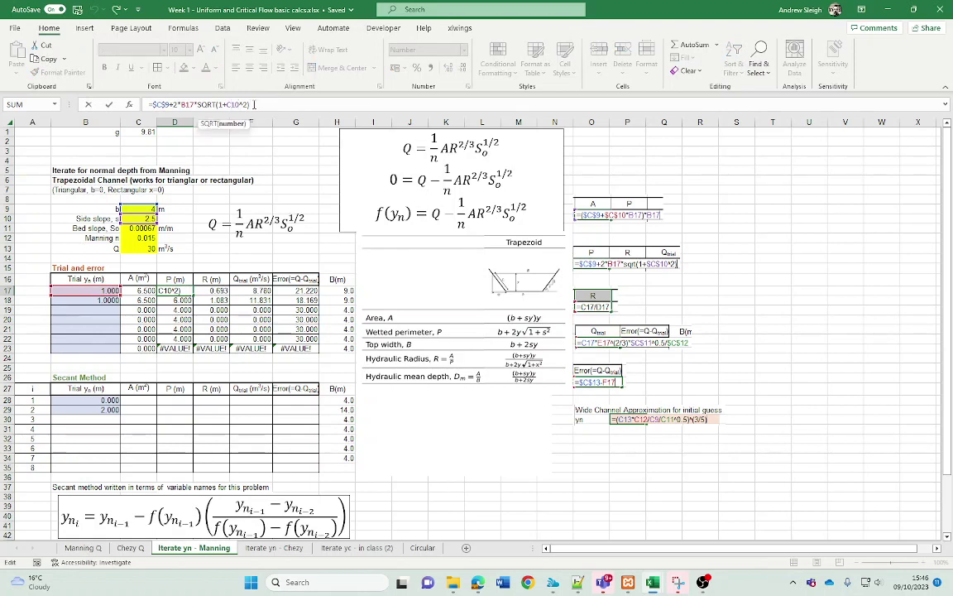
{"action": "key", "text": "F4"}
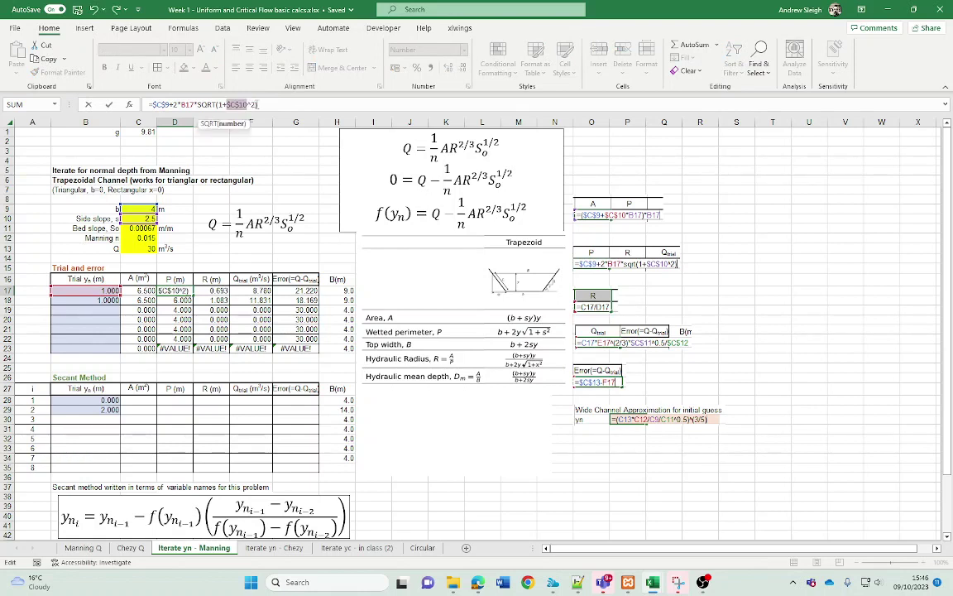
{"action": "key", "text": "Return"}
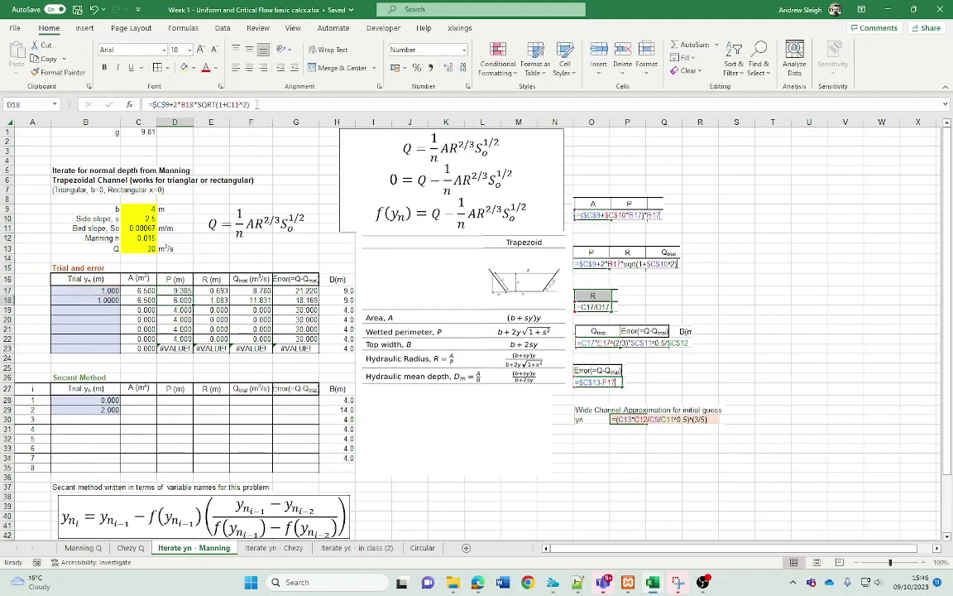
- Copy the corrected D17 formula down to D23 and confirm row 18's error matches 21.220
{"action": "left_click", "coordinate": [189, 292]}
{"action": "left_click_drag", "start_coordinate": [192, 295], "coordinate": [192, 349]}
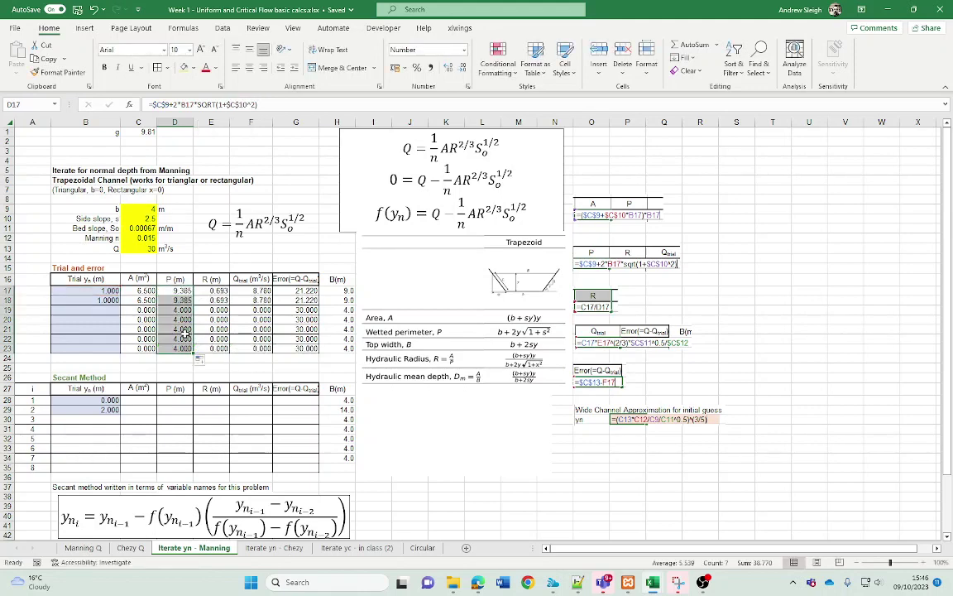
{"action": "left_click", "coordinate": [311, 299]}
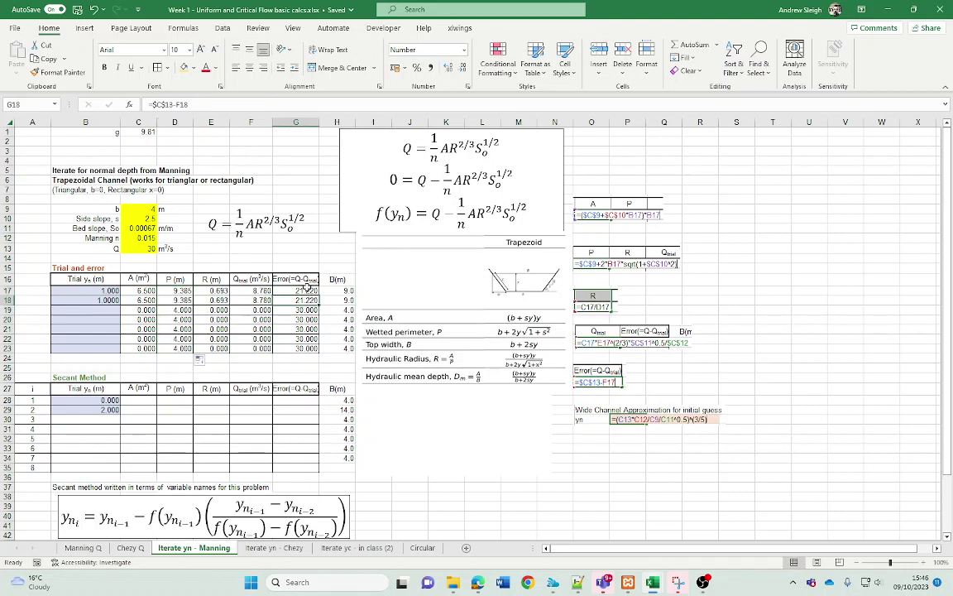
{"action": "left_click", "coordinate": [306, 290]}
{"action": "left_click", "coordinate": [303, 298]}
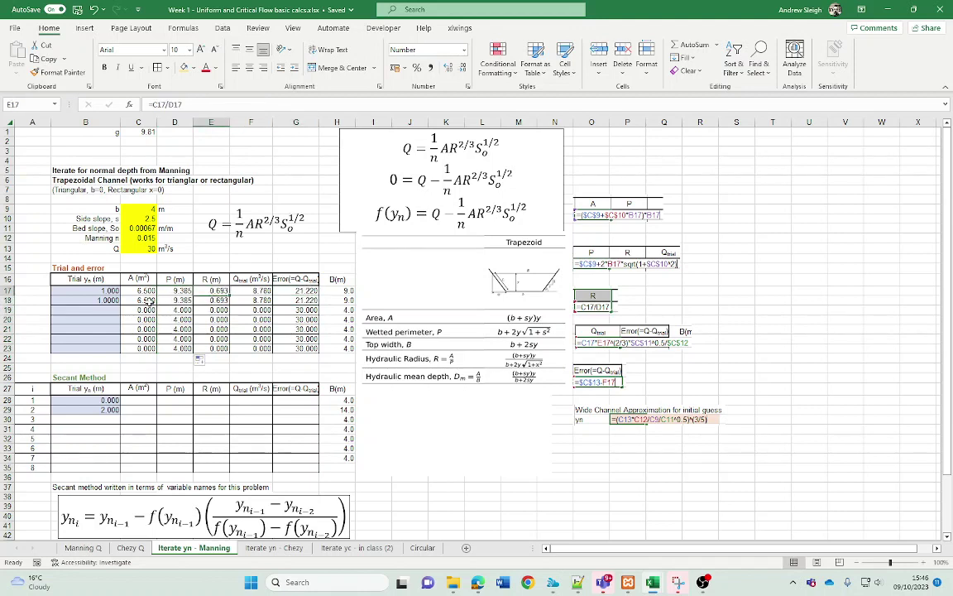
{"action": "left_click", "coordinate": [109, 299]}
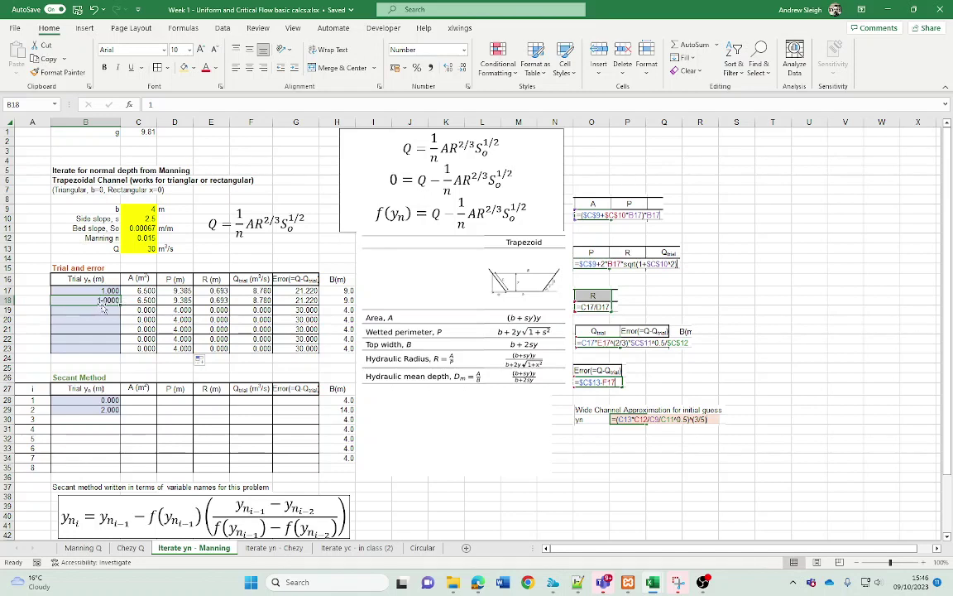
{"action": "type", "text": "20"}
{"action": "key", "text": "Return"}
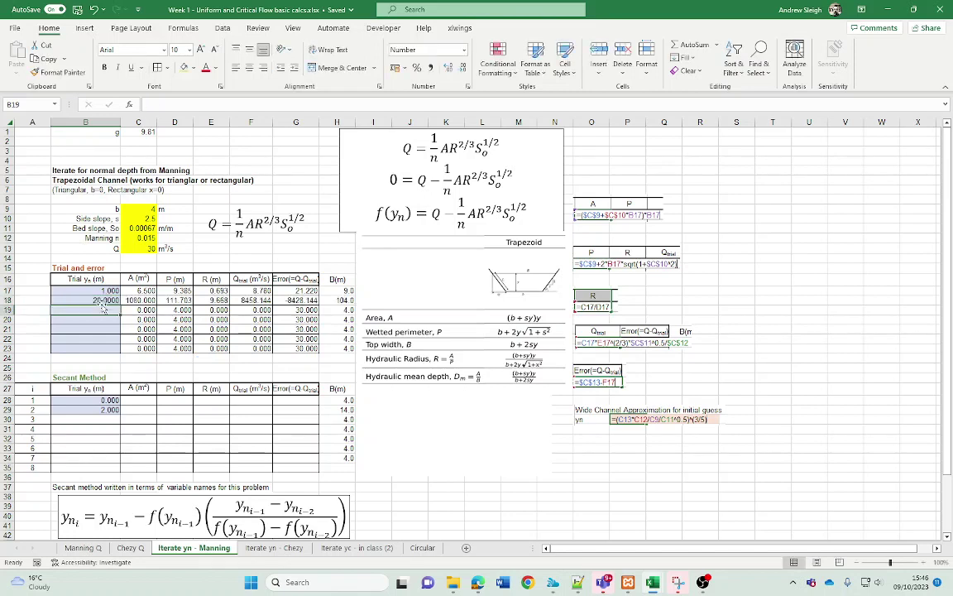
{"action": "left_click", "coordinate": [102, 303]}
{"action": "type", "text": "2"}
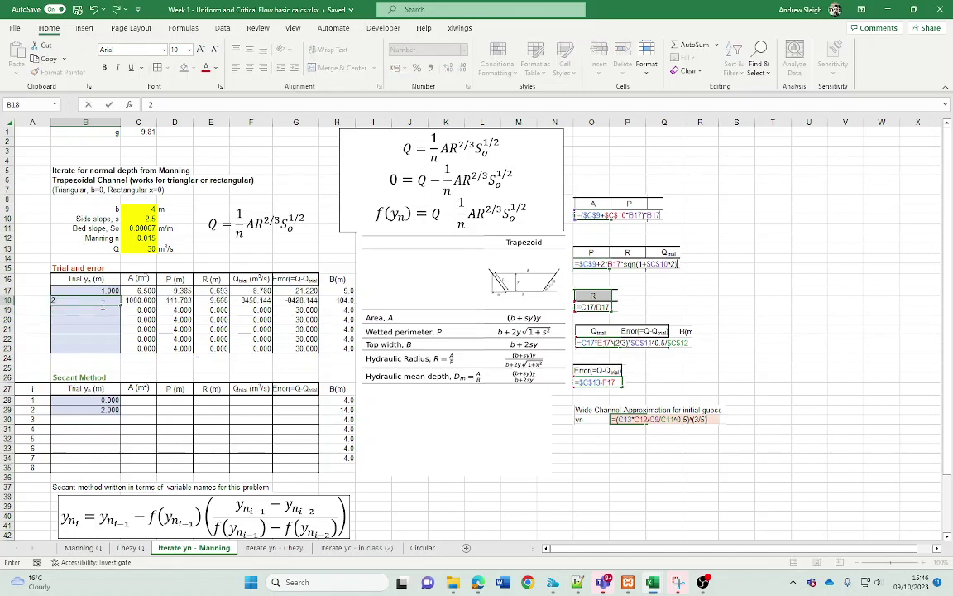
{"action": "key", "text": "Return"}
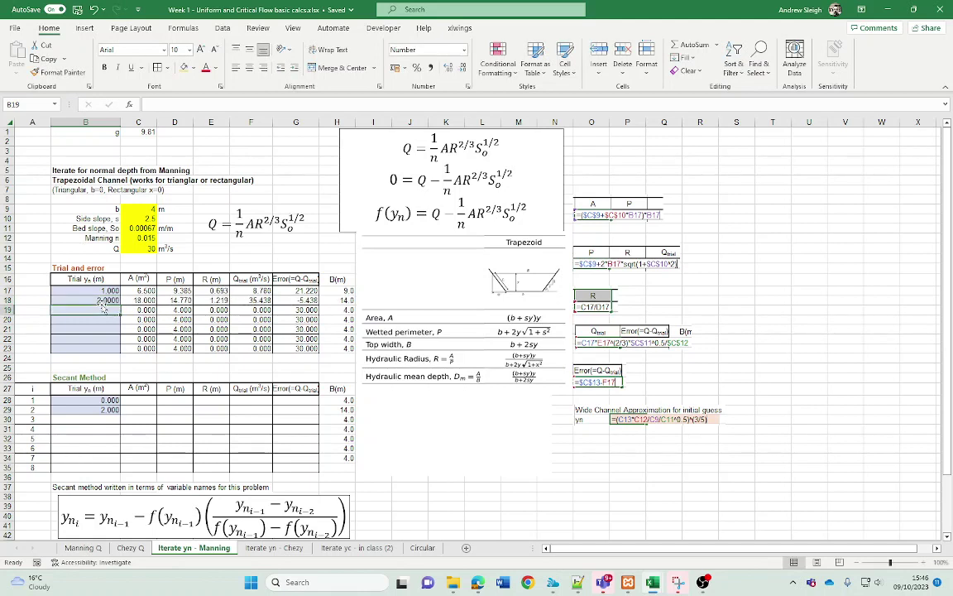
{"action": "left_click", "coordinate": [302, 300]}
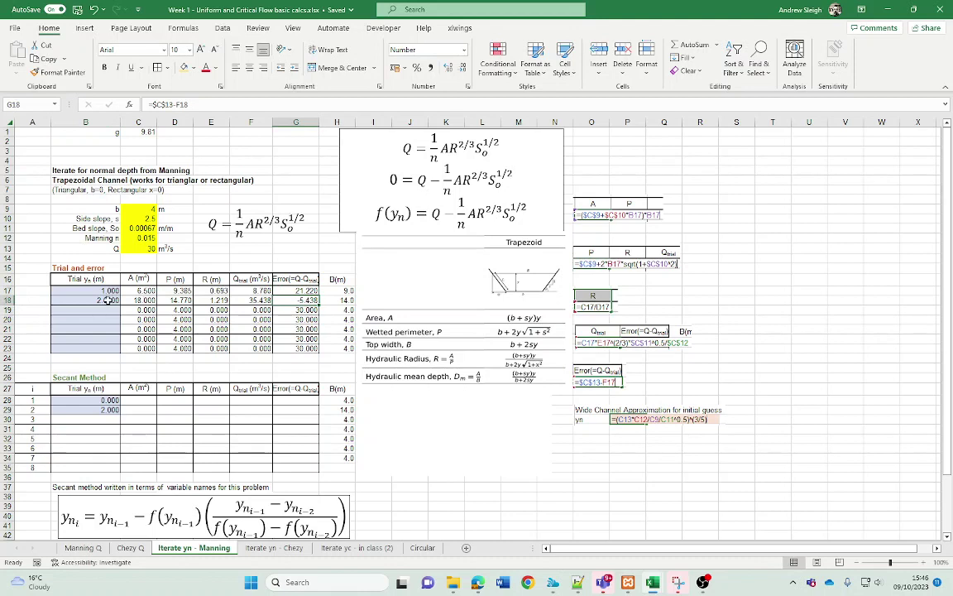
{"action": "left_click", "coordinate": [108, 300]}
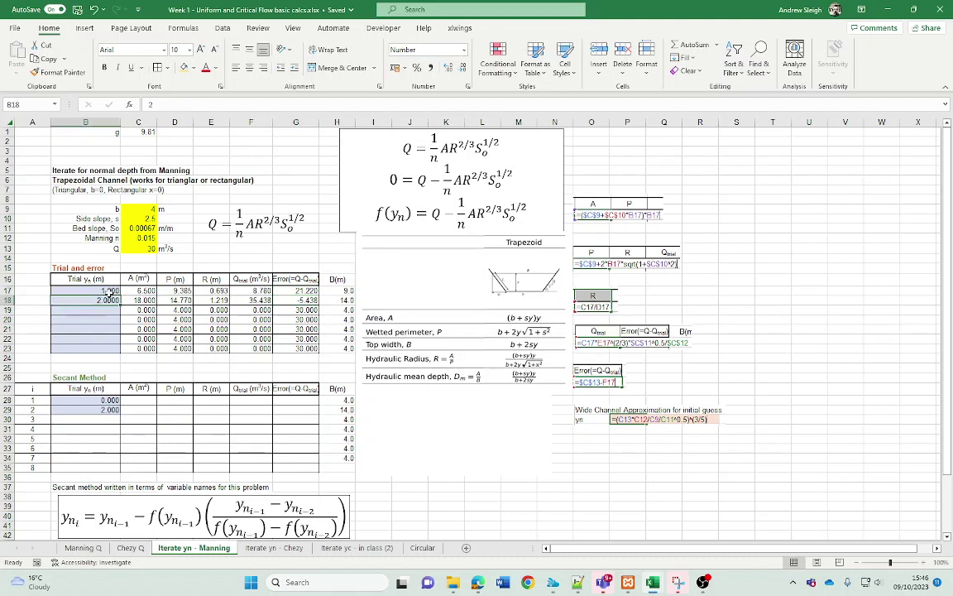
{"action": "left_click", "coordinate": [302, 300]}
{"action": "left_click", "coordinate": [106, 310]}
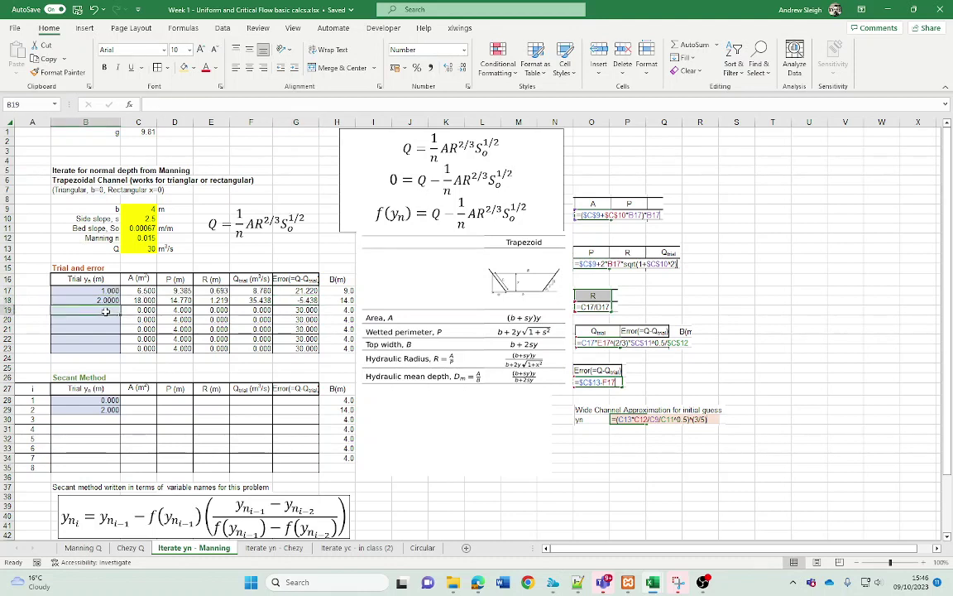
{"action": "type", "text": "1"}
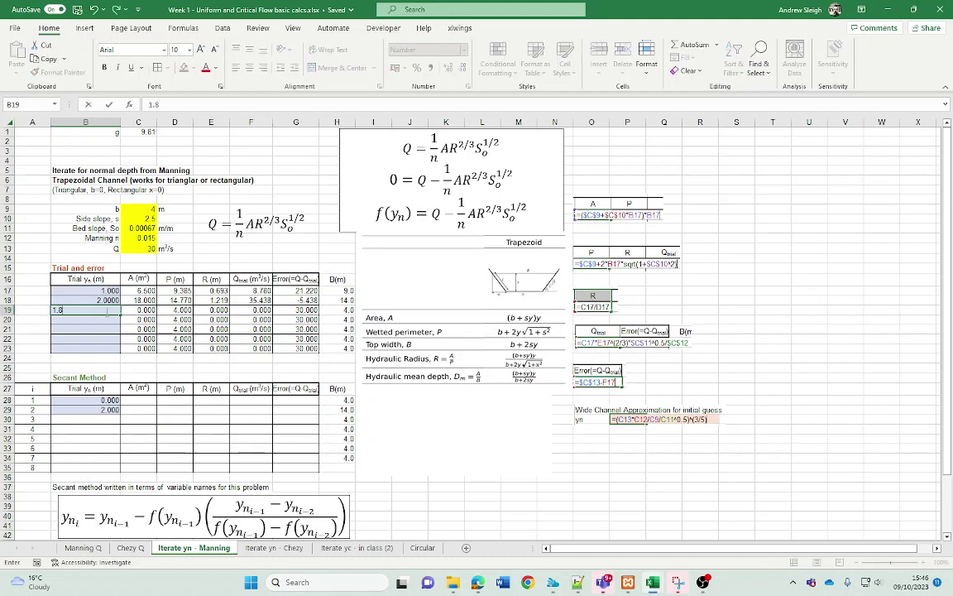
{"action": "type", "text": ".8"}
{"action": "key", "text": "Return"}
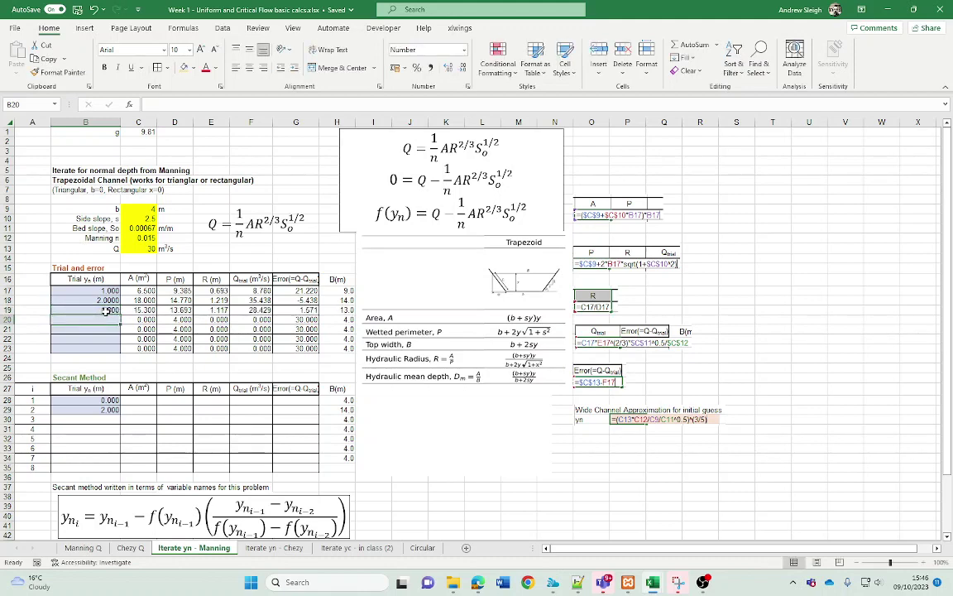
{"action": "left_click", "coordinate": [297, 308]}
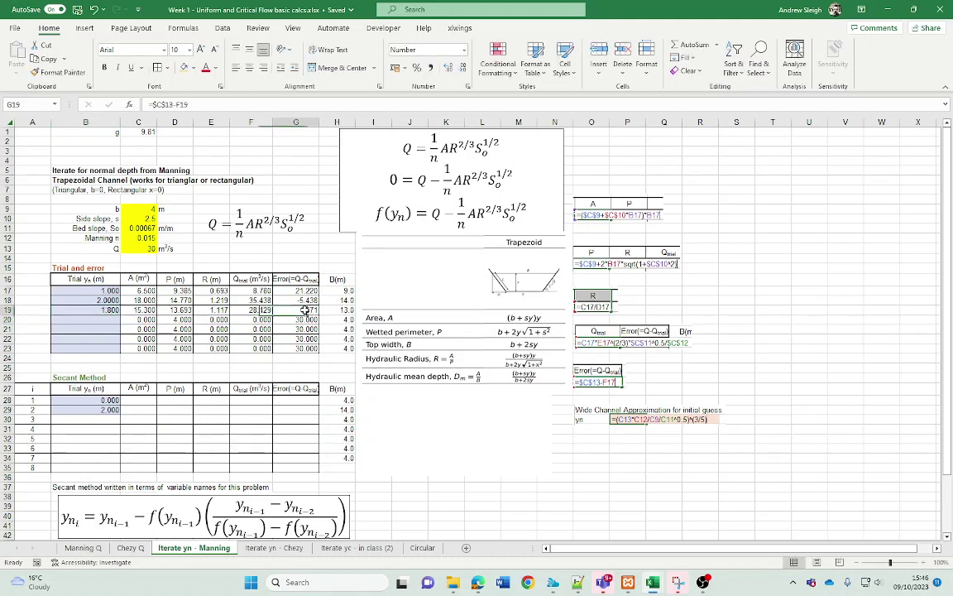
{"action": "left_click", "coordinate": [106, 320]}
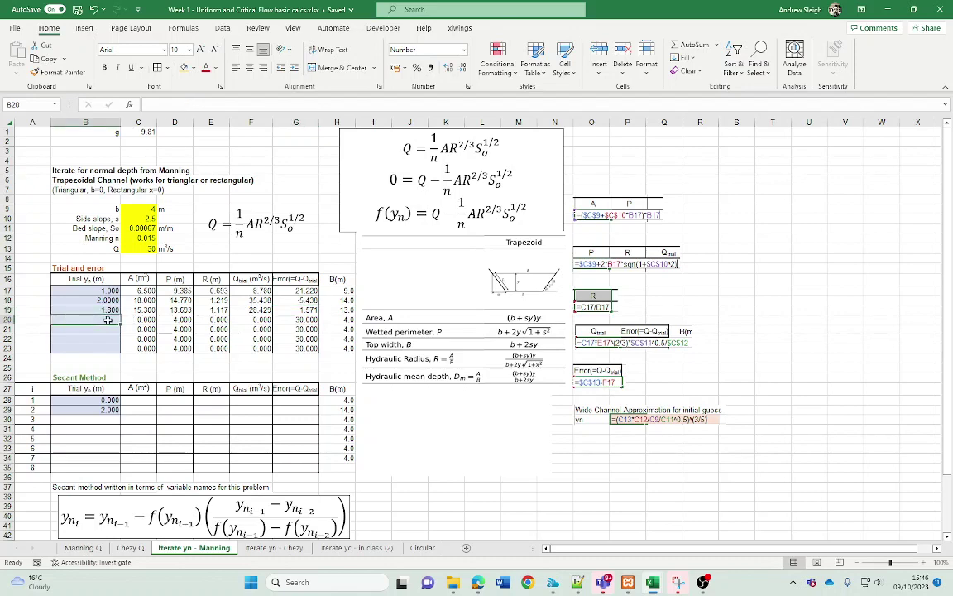
{"action": "type", "text": "1.8"}
{"action": "key", "text": "Return"}
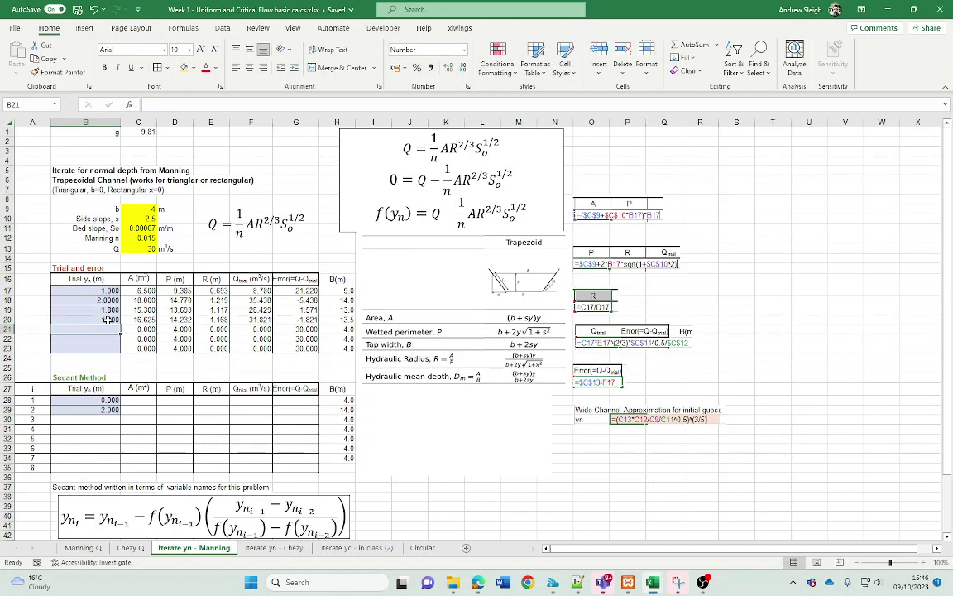
{"action": "type", "text": "1."}
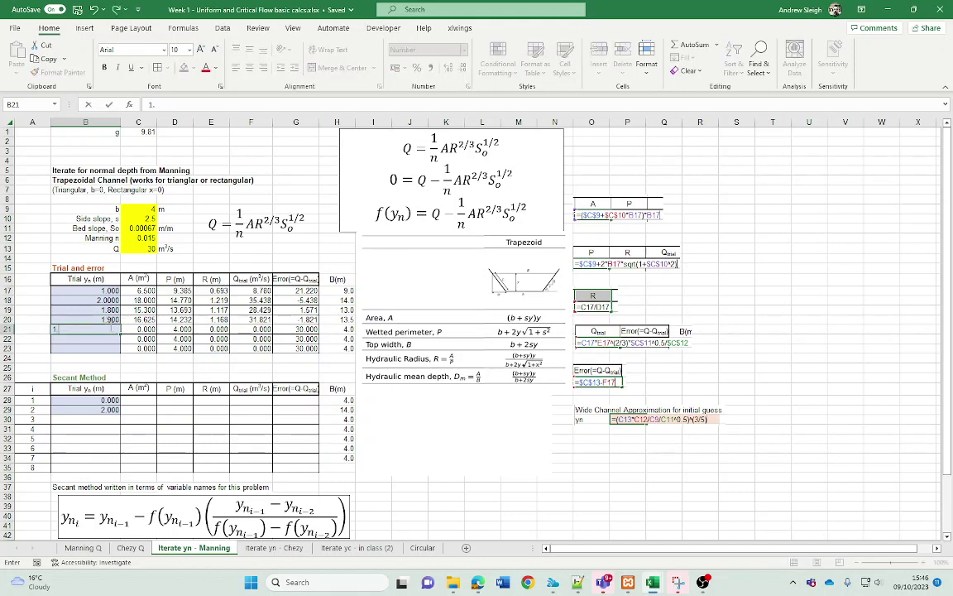
{"action": "type", "text": "85"}
{"action": "key", "text": "Return"}
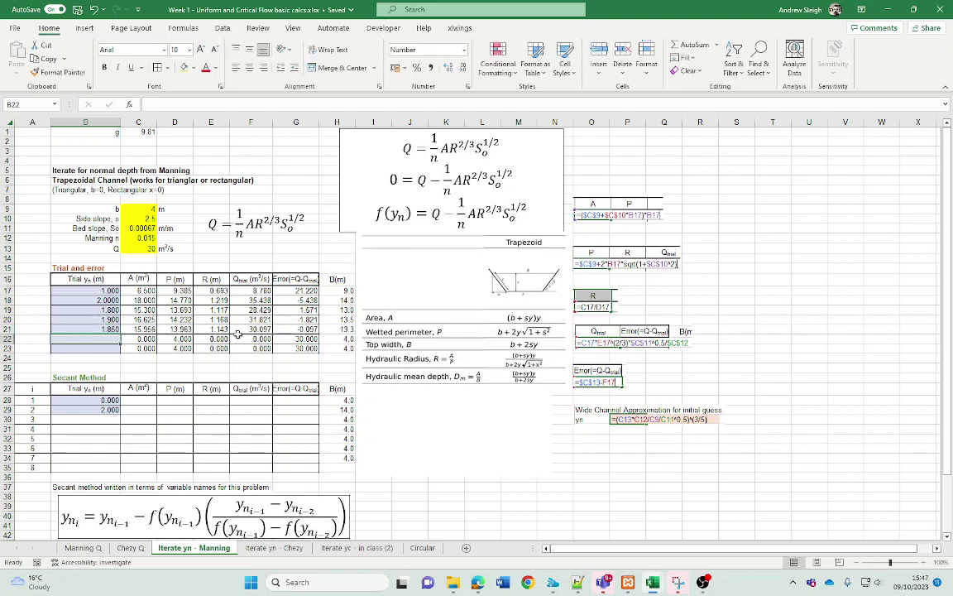
{"action": "left_click", "coordinate": [311, 330]}
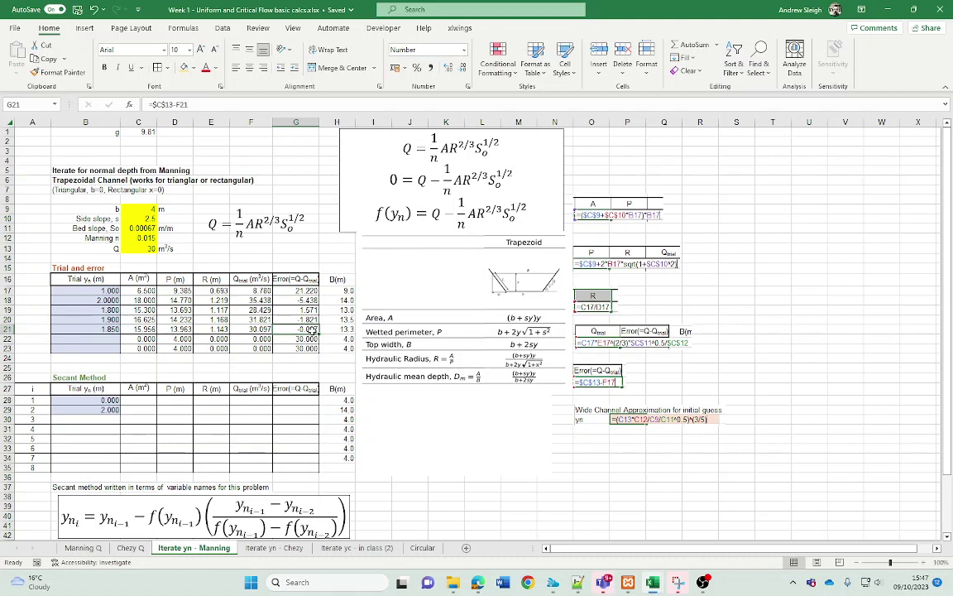
{"action": "left_click", "coordinate": [106, 337]}
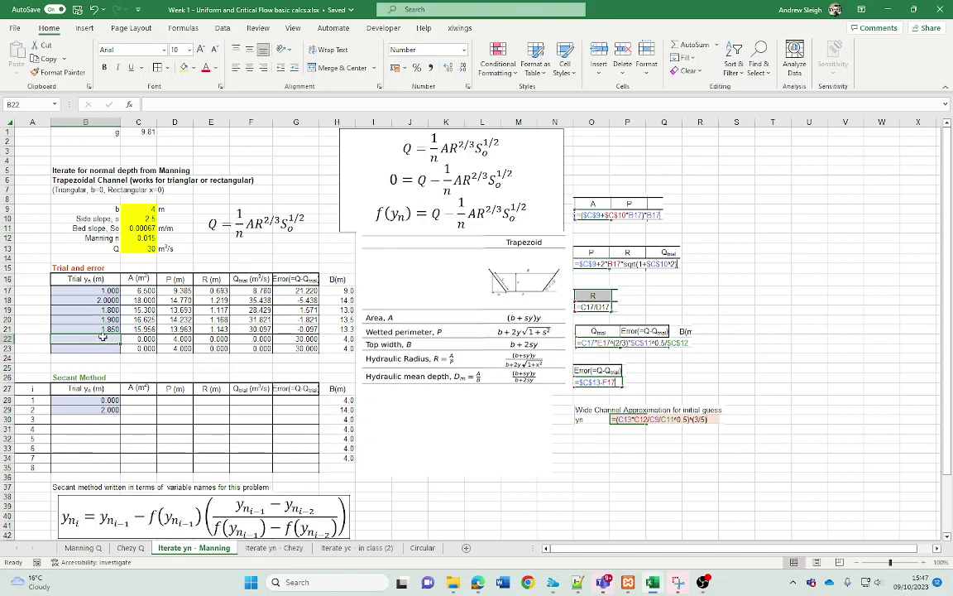
- Try depths 1.86, 1.84, 1.855 and 1.85 m in B22, settling on 1.850 with error -0.097
{"action": "type", "text": "1"}
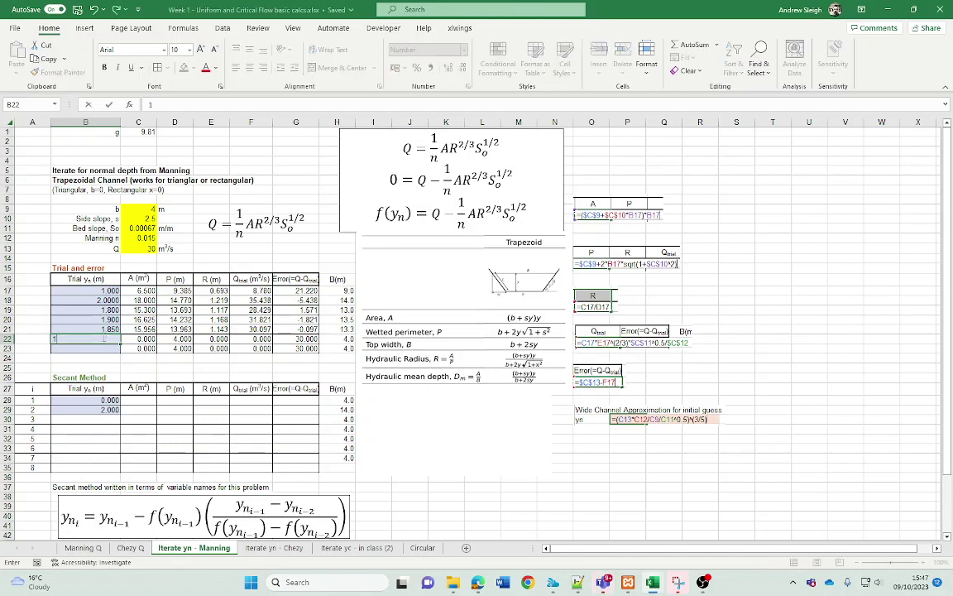
{"action": "type", "text": ".86"}
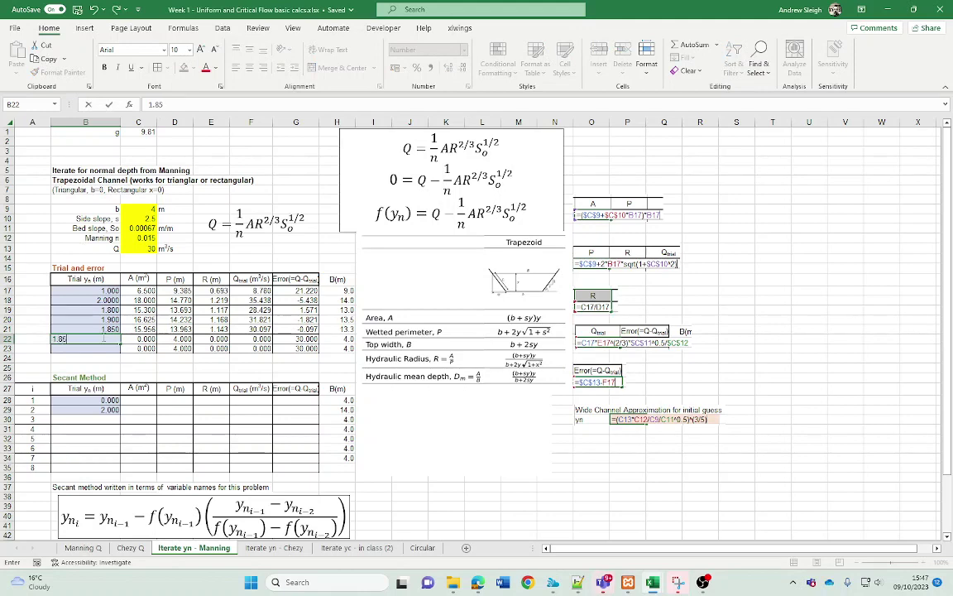
{"action": "key", "text": "Return"}
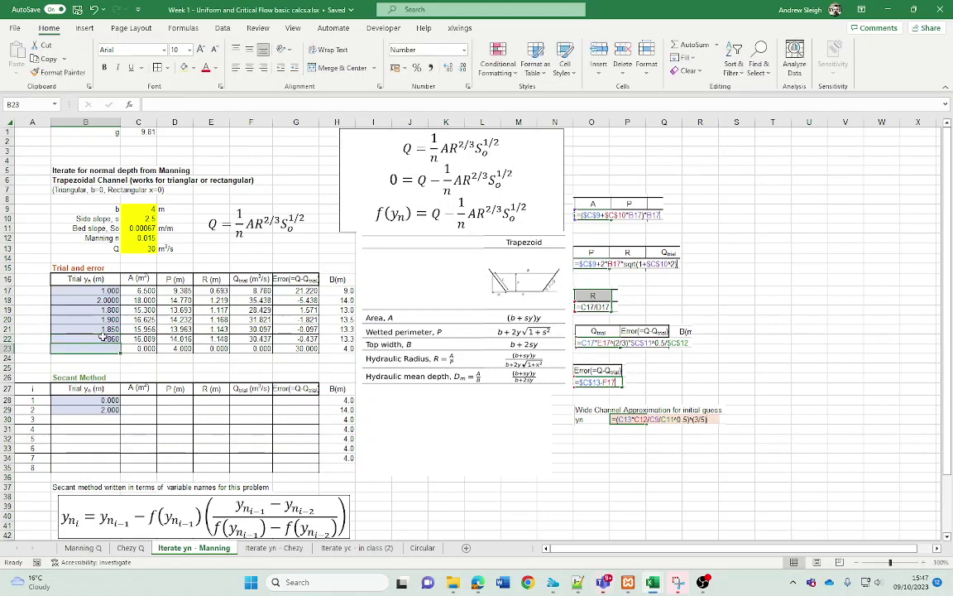
{"action": "left_click", "coordinate": [103, 337]}
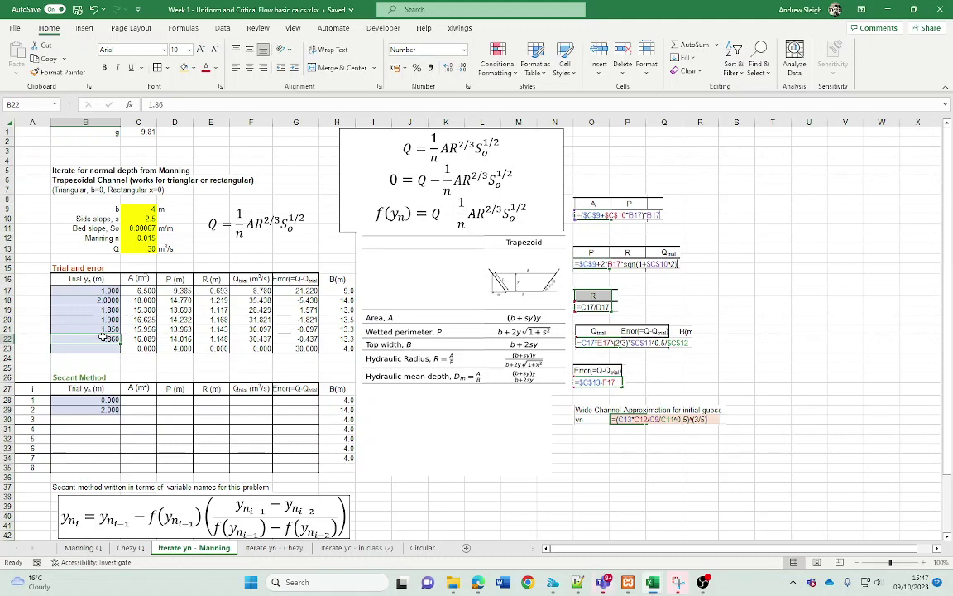
{"action": "type", "text": "1."}
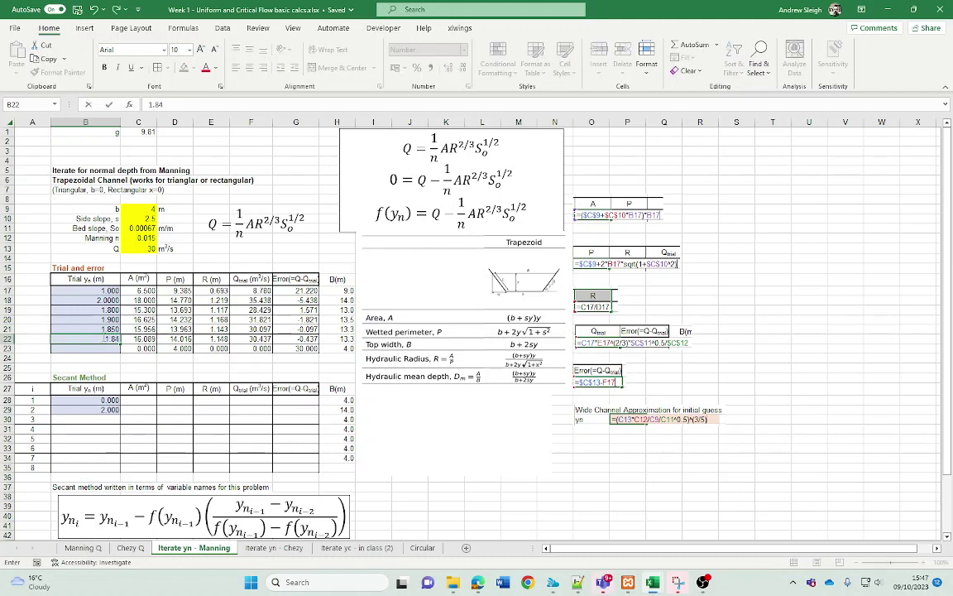
{"action": "key", "text": "Return"}
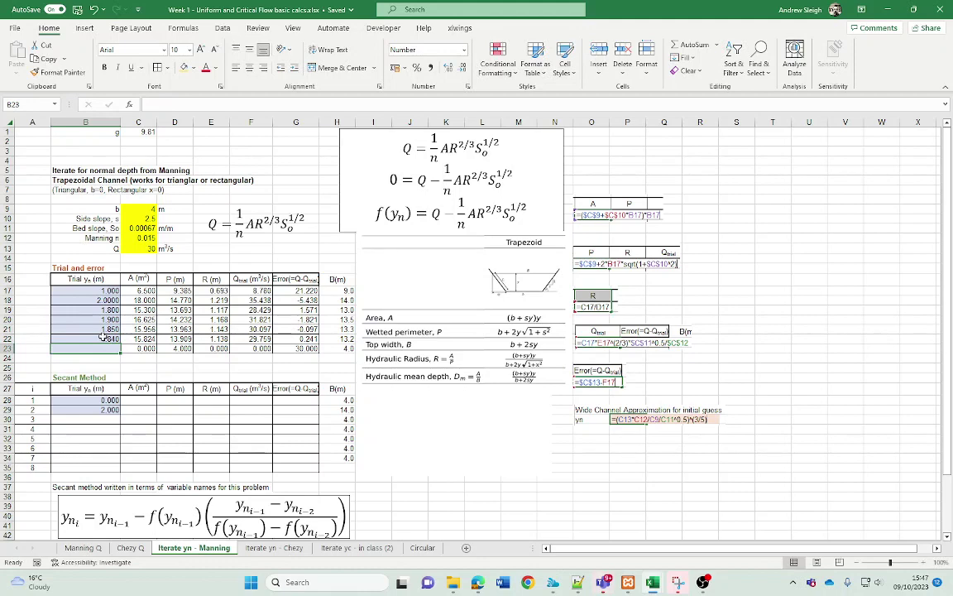
{"action": "left_click", "coordinate": [102, 337]}
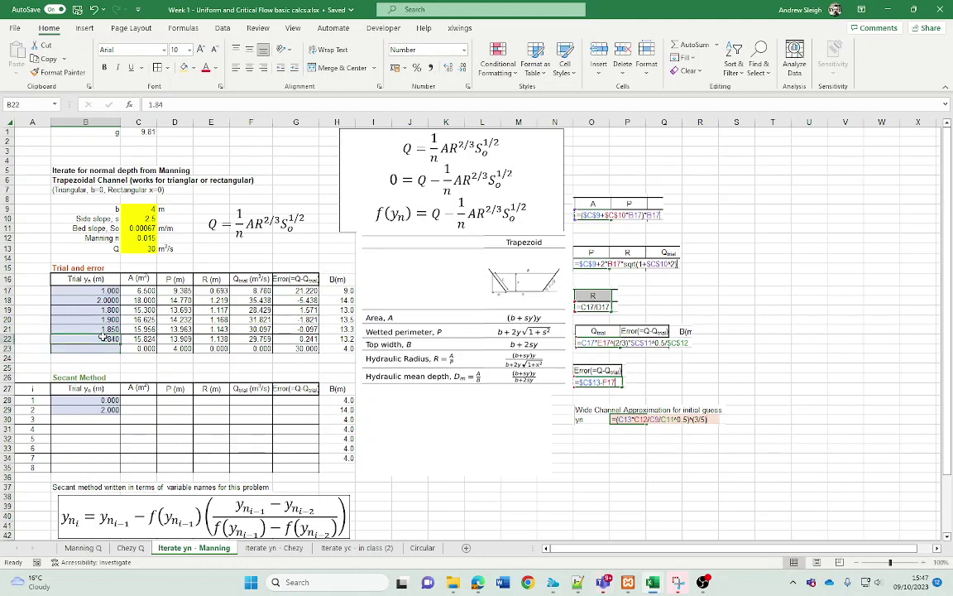
{"action": "type", "text": "1."}
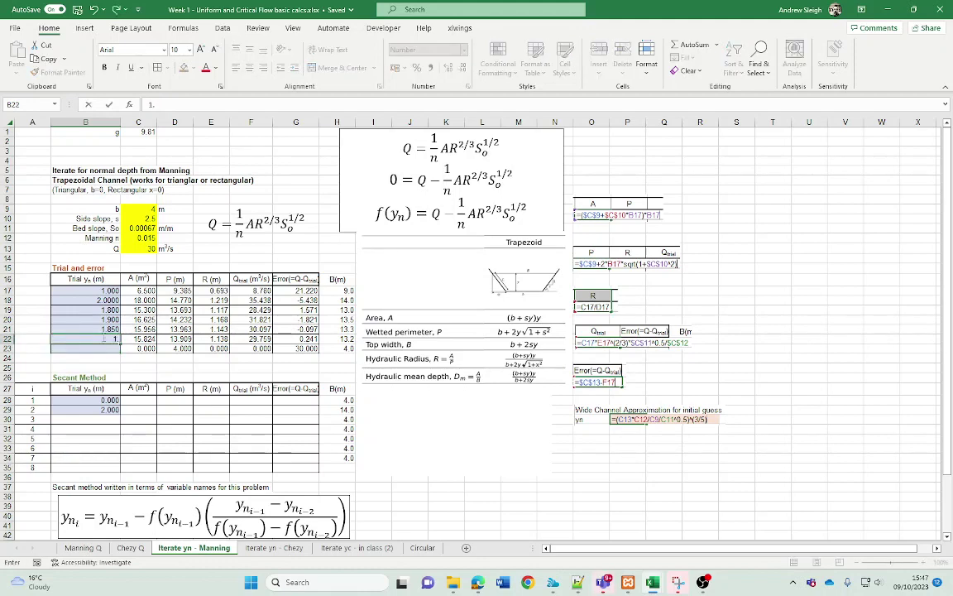
{"action": "type", "text": "855"}
{"action": "key", "text": "Return"}
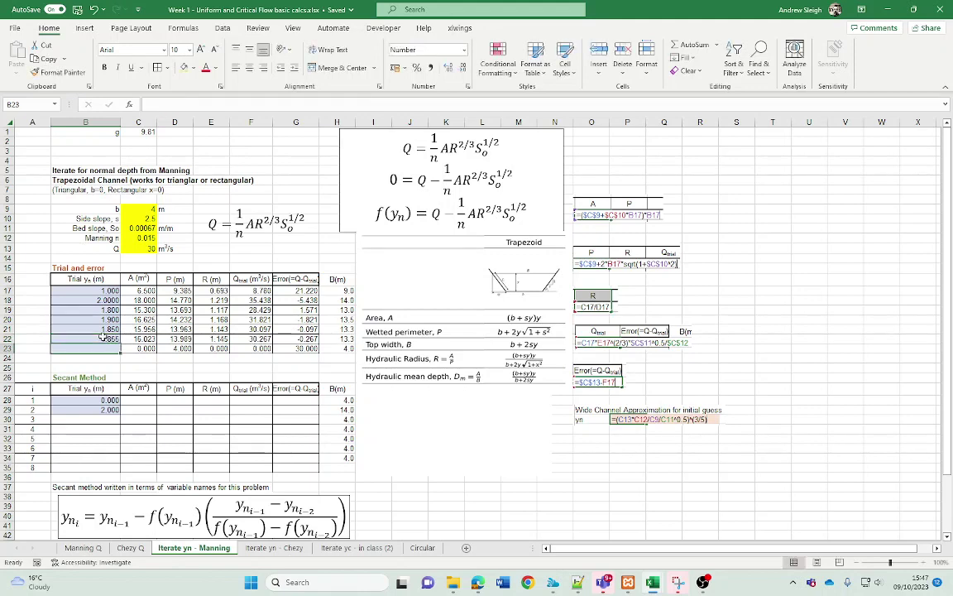
{"action": "left_click", "coordinate": [102, 337]}
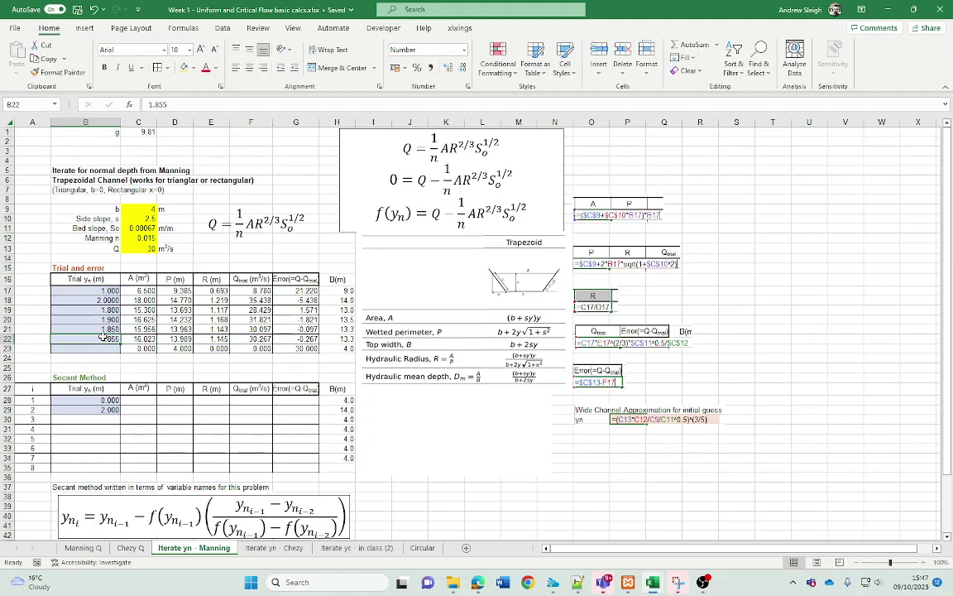
{"action": "type", "text": "1."}
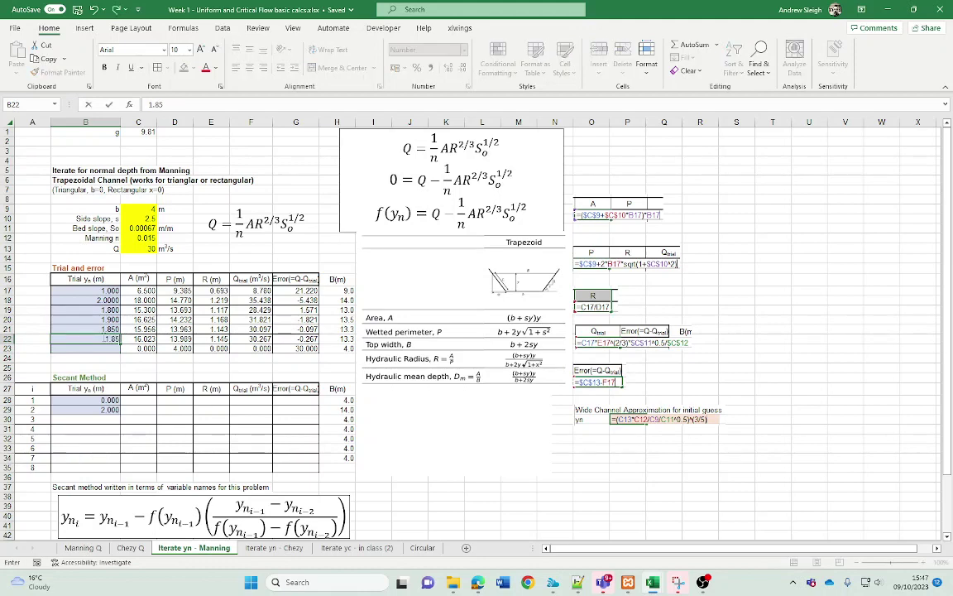
{"action": "key", "text": "Return"}
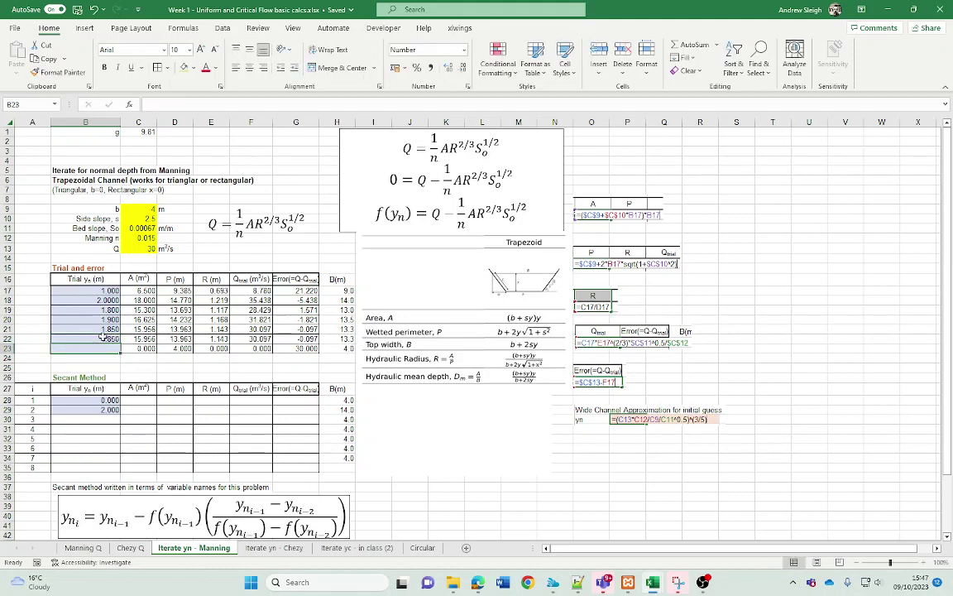
- Copy row 17's formulas C17:G17 into secant row 28 and set its depth B28 to 1
{"action": "left_click", "coordinate": [110, 407]}
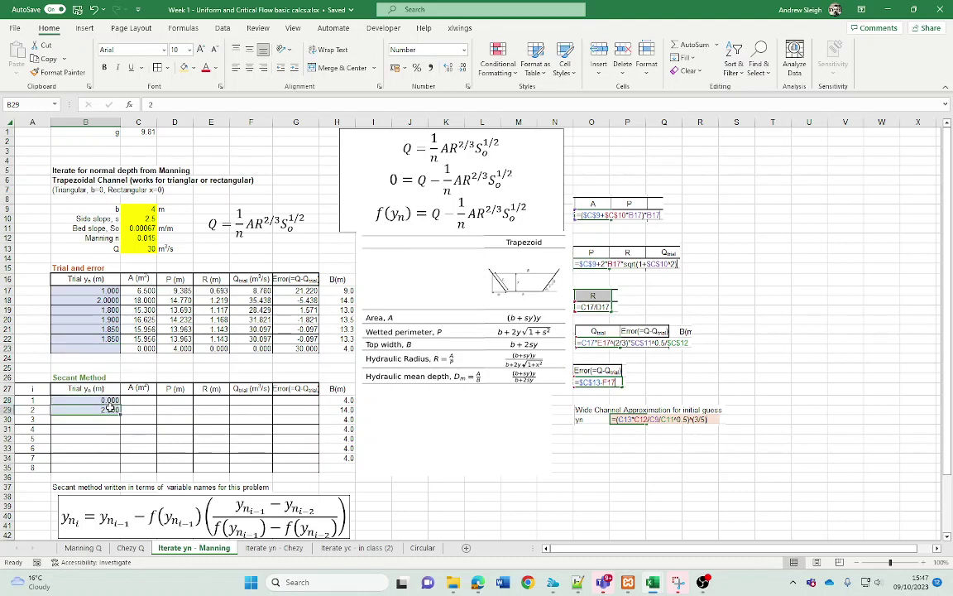
{"action": "left_click_drag", "start_coordinate": [142, 293], "coordinate": [306, 292]}
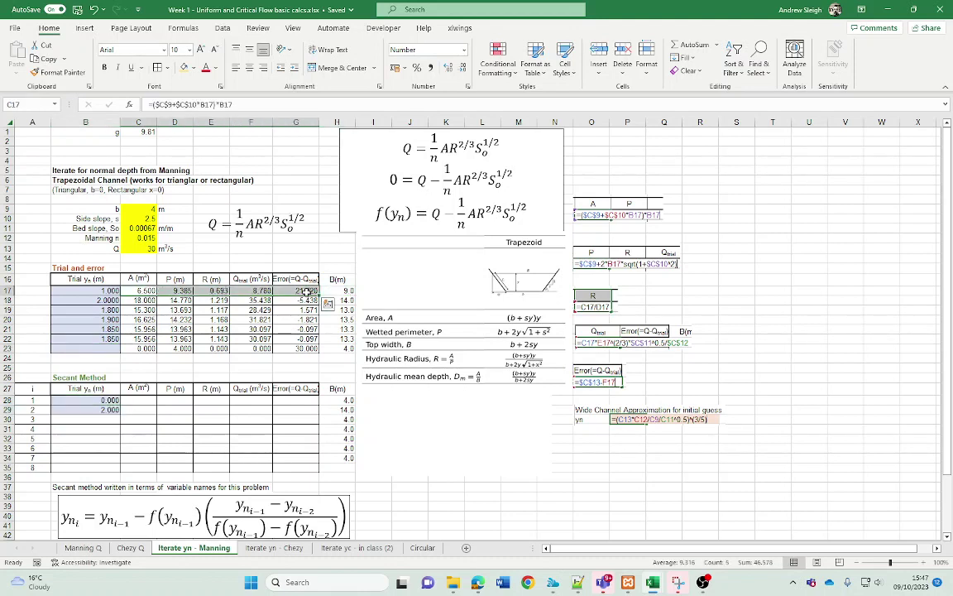
{"action": "key", "text": "ctrl+c"}
{"action": "left_click", "coordinate": [145, 400]}
{"action": "key", "text": "ctrl+v"}
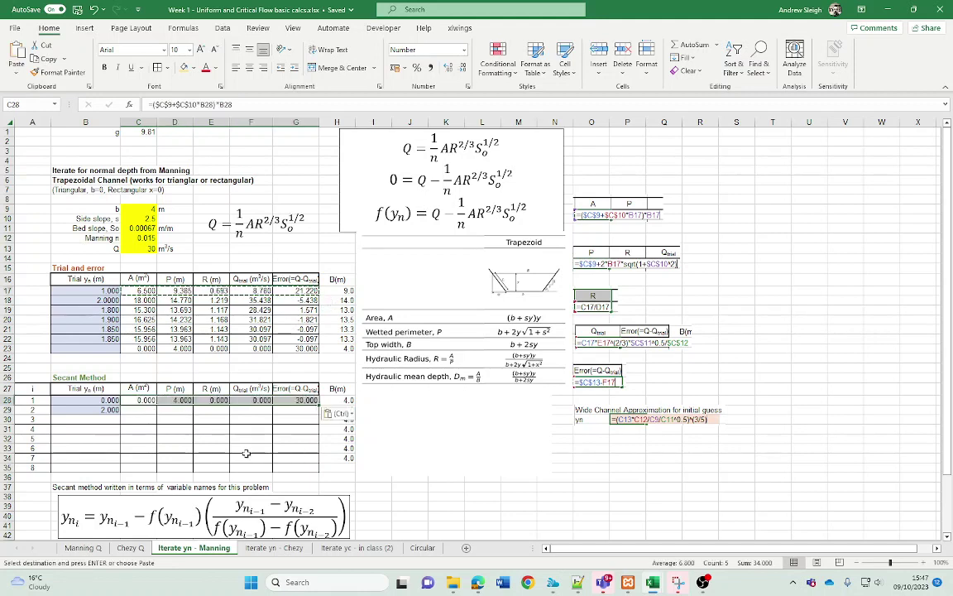
{"action": "left_click", "coordinate": [116, 400]}
{"action": "type", "text": "1"}
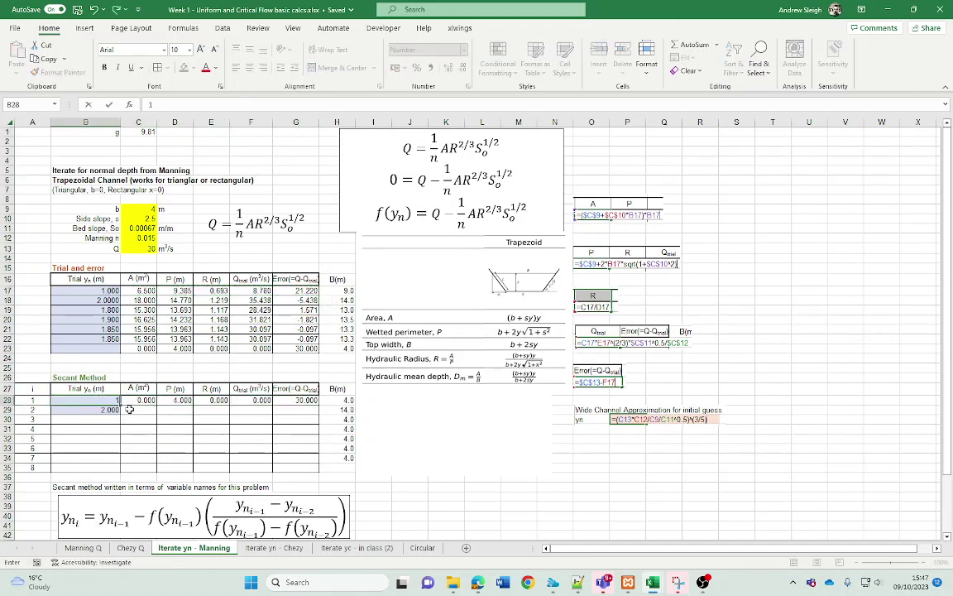
{"action": "key", "text": "Return"}
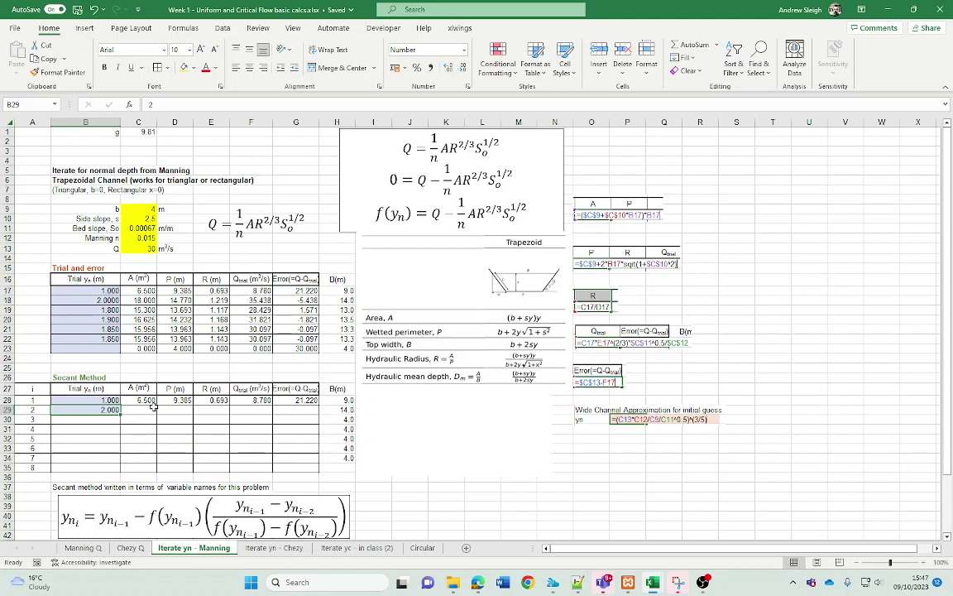
{"action": "left_click_drag", "start_coordinate": [136, 400], "coordinate": [327, 412]}
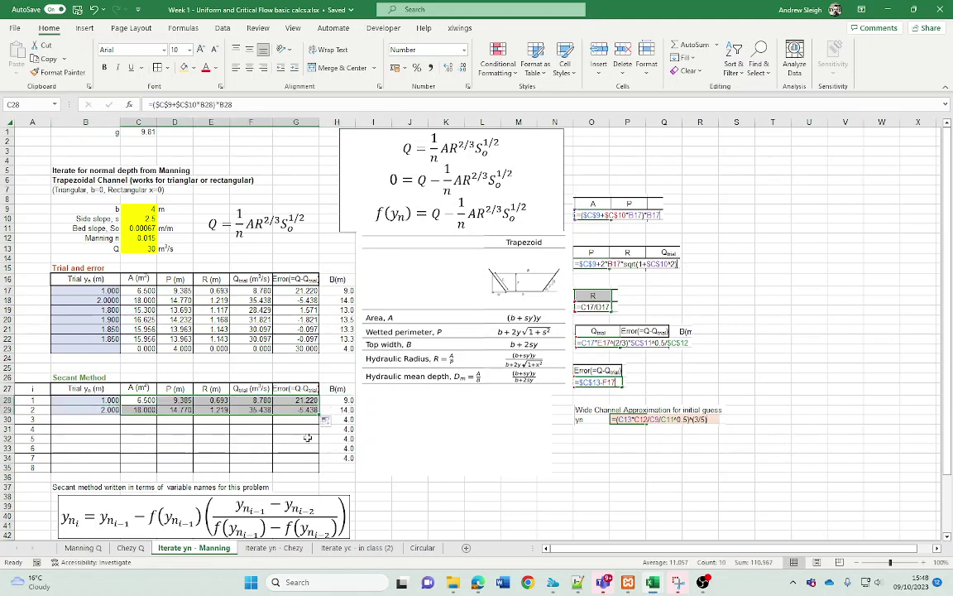
- In B30, begin the secant formula =B29-G29*((B29-B28) following the secant equation
{"action": "left_click", "coordinate": [105, 419]}
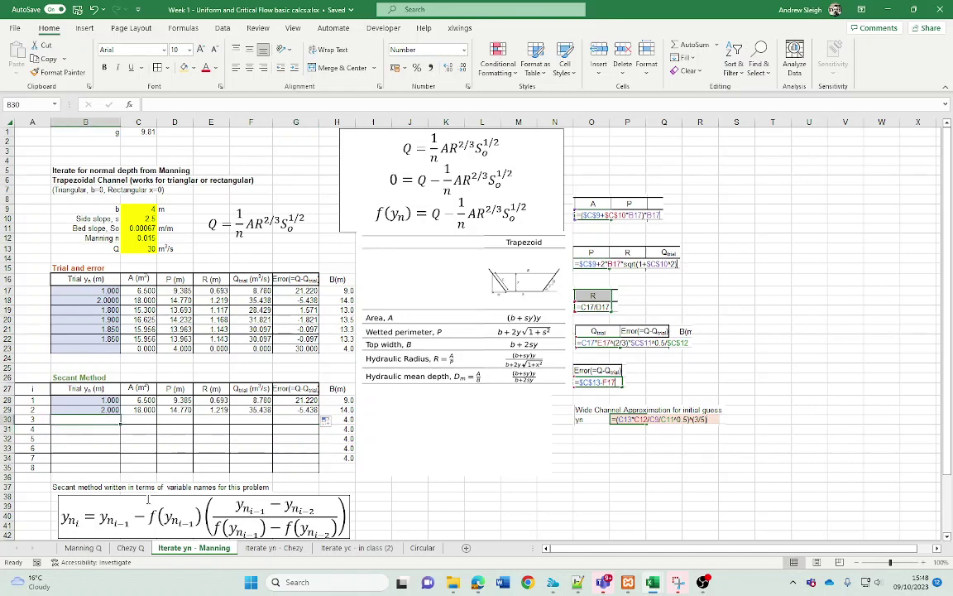
{"action": "left_click", "coordinate": [164, 498]}
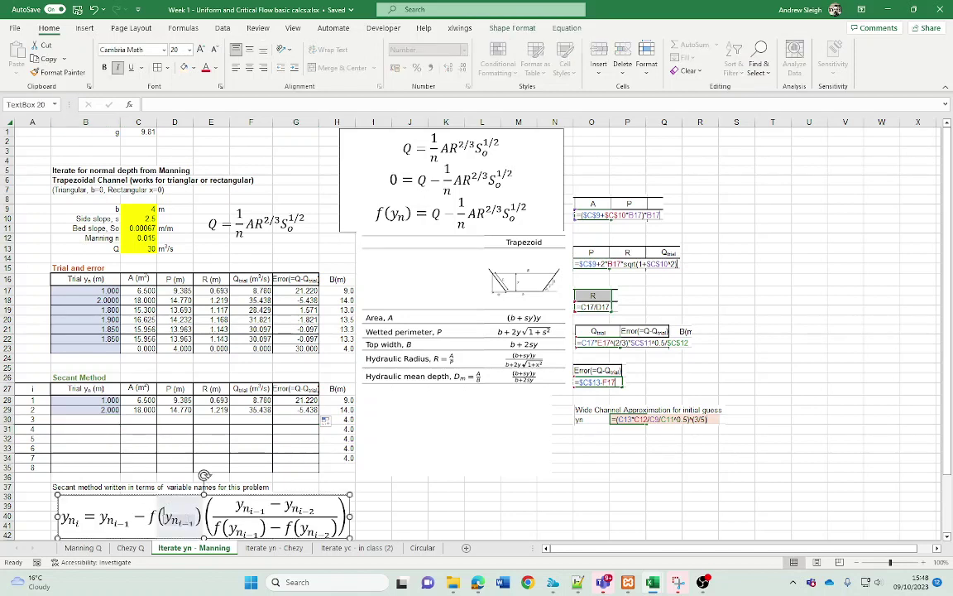
{"action": "left_click", "coordinate": [111, 420]}
{"action": "type", "text": "="}
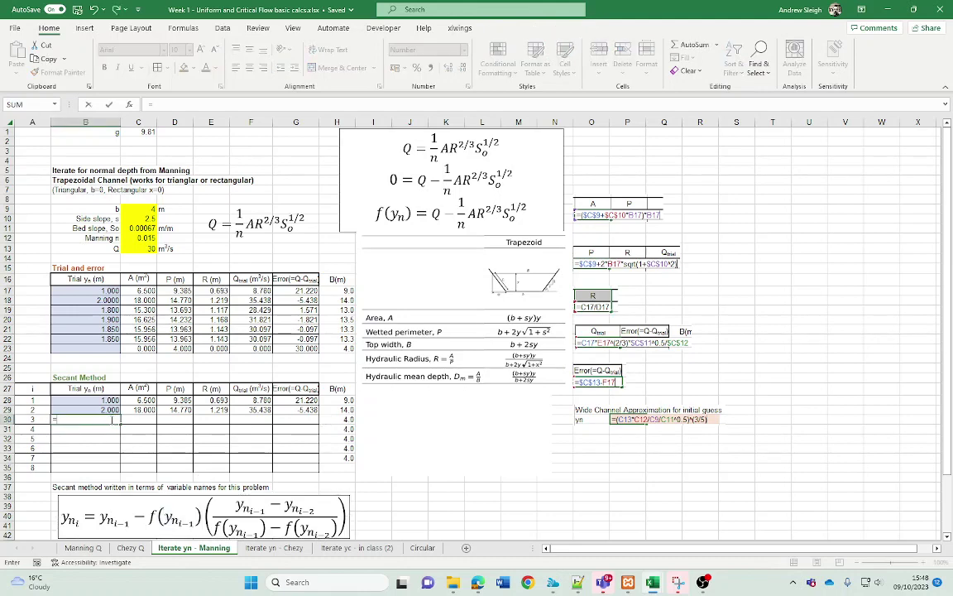
{"action": "left_click", "coordinate": [99, 408]}
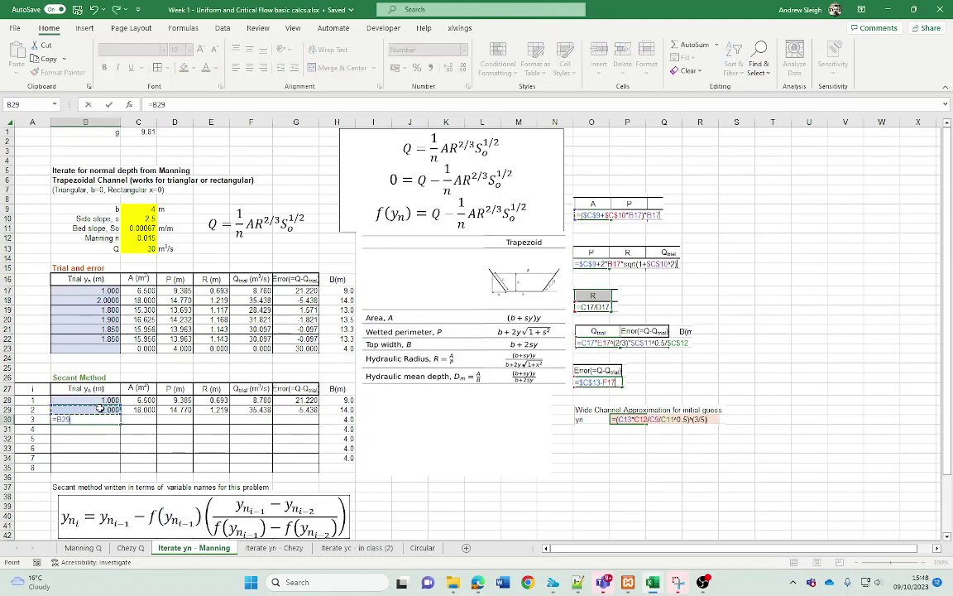
{"action": "type", "text": "-"}
{"action": "left_click", "coordinate": [307, 410]}
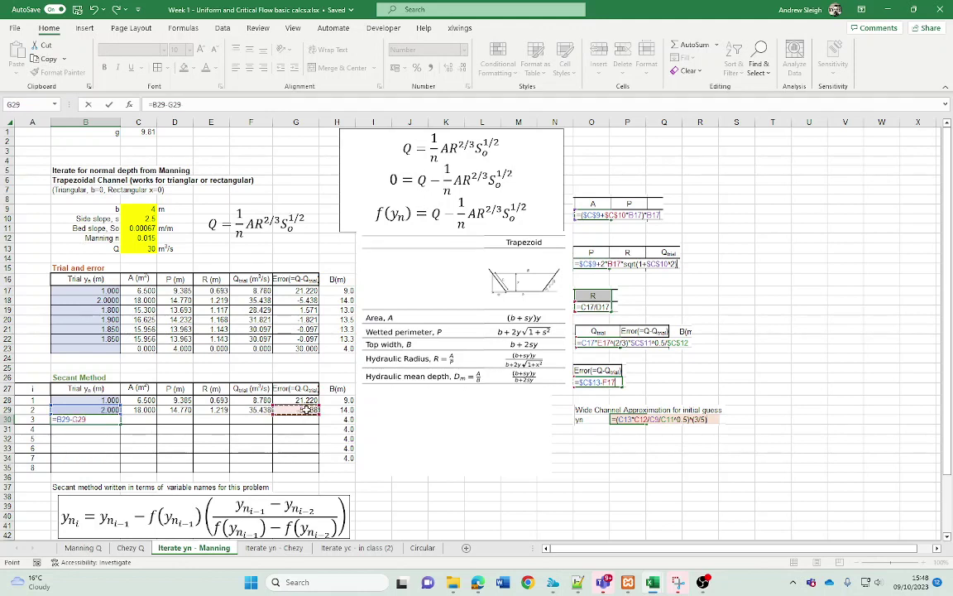
{"action": "type", "text": "*(("}
{"action": "left_click", "coordinate": [108, 409]}
{"action": "type", "text": "-"}
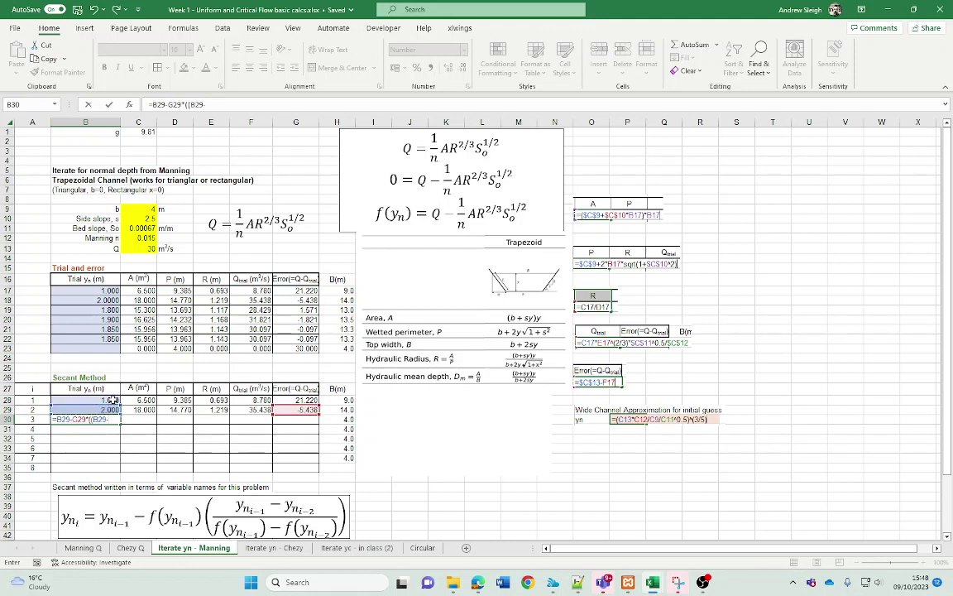
{"action": "left_click", "coordinate": [110, 401]}
- Complete it with /(G29-G28)) so B30 computes the next depth 1.796 m
{"action": "type", "text": ")"}
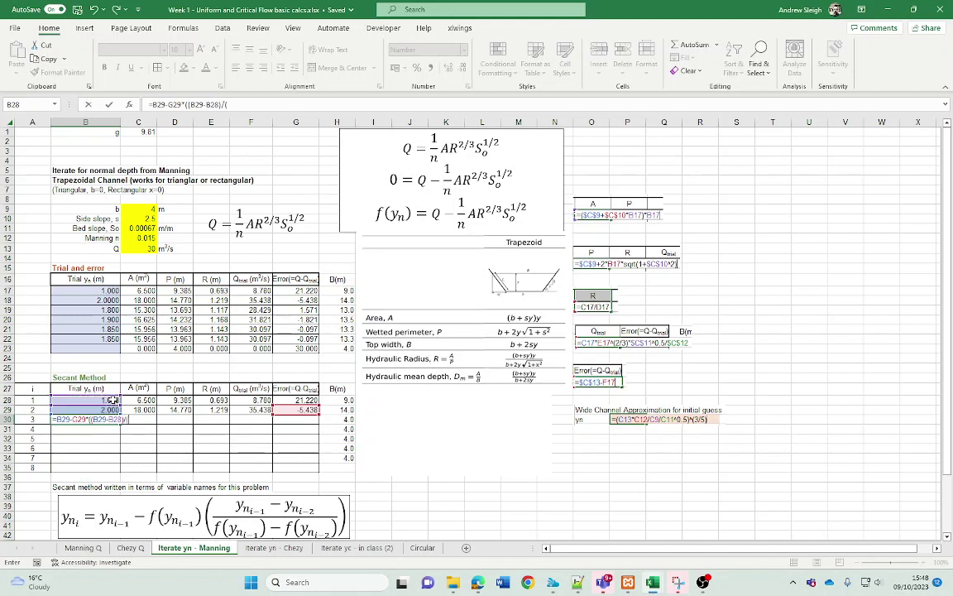
{"action": "type", "text": "/("}
{"action": "left_click", "coordinate": [306, 410]}
{"action": "type", "text": "-"}
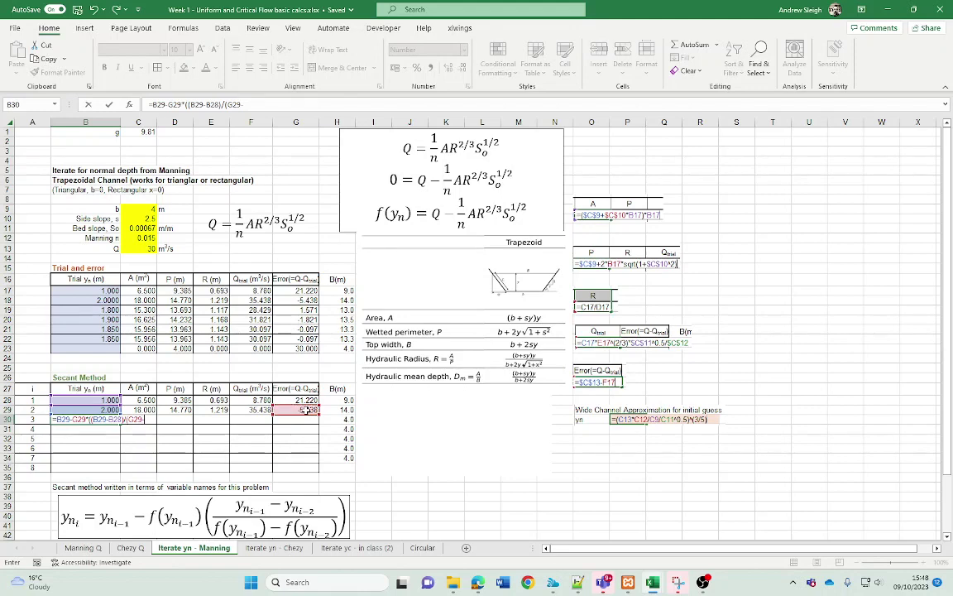
{"action": "left_click", "coordinate": [296, 400]}
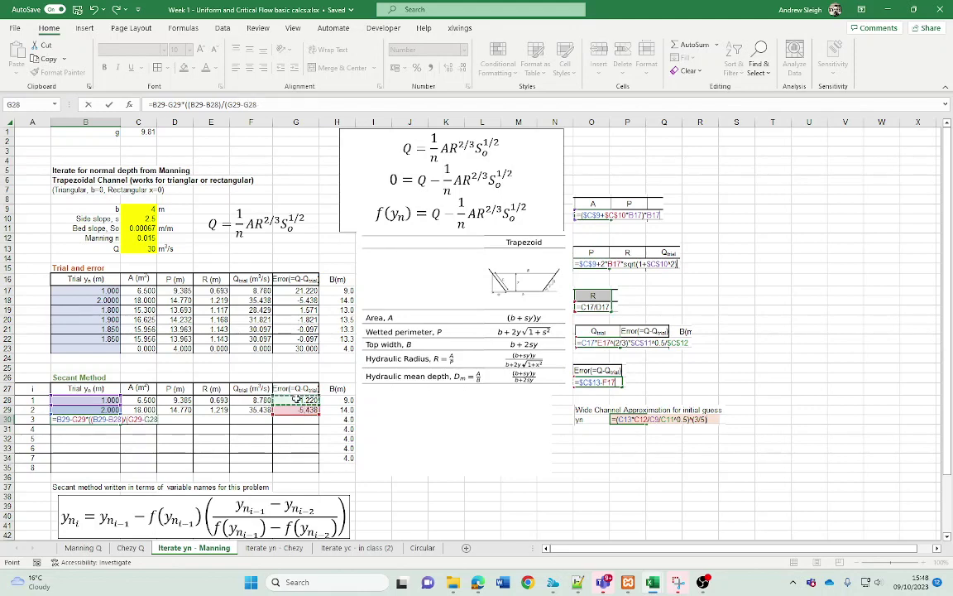
{"action": "type", "text": ")"}
{"action": "key", "text": "Return"}
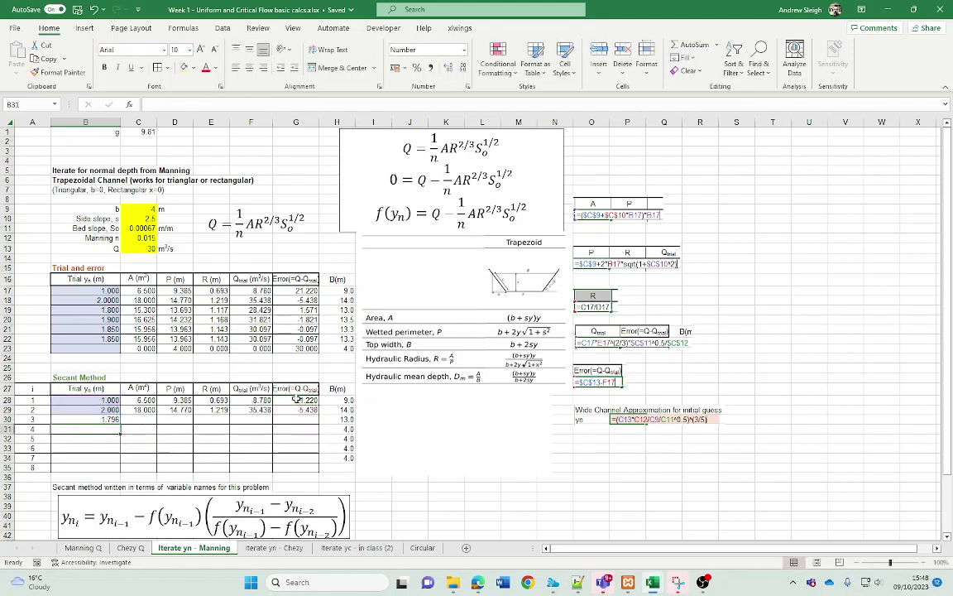
{"action": "left_click", "coordinate": [113, 420]}
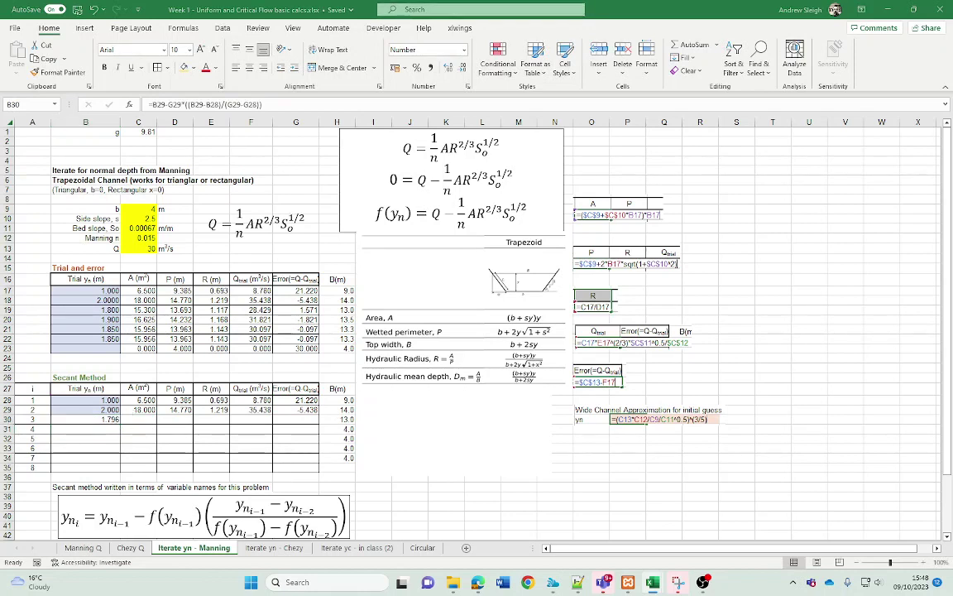
- Copy the secant row down through iteration 8 and check iterations 5–6 converging to 1.847 m
{"action": "key", "text": "F2"}
{"action": "left_click_drag", "start_coordinate": [138, 409], "coordinate": [318, 426]}
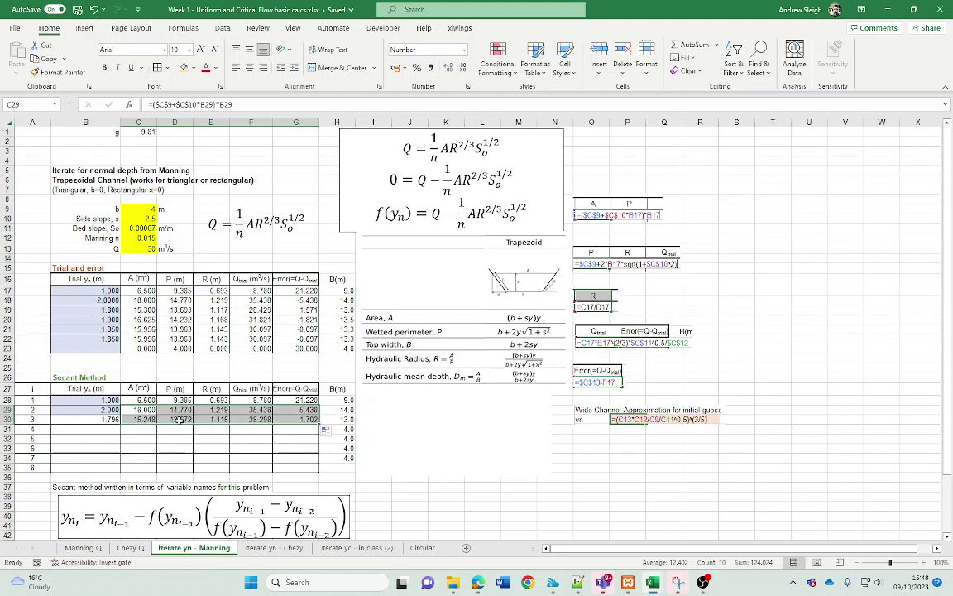
{"action": "left_click", "coordinate": [174, 467]}
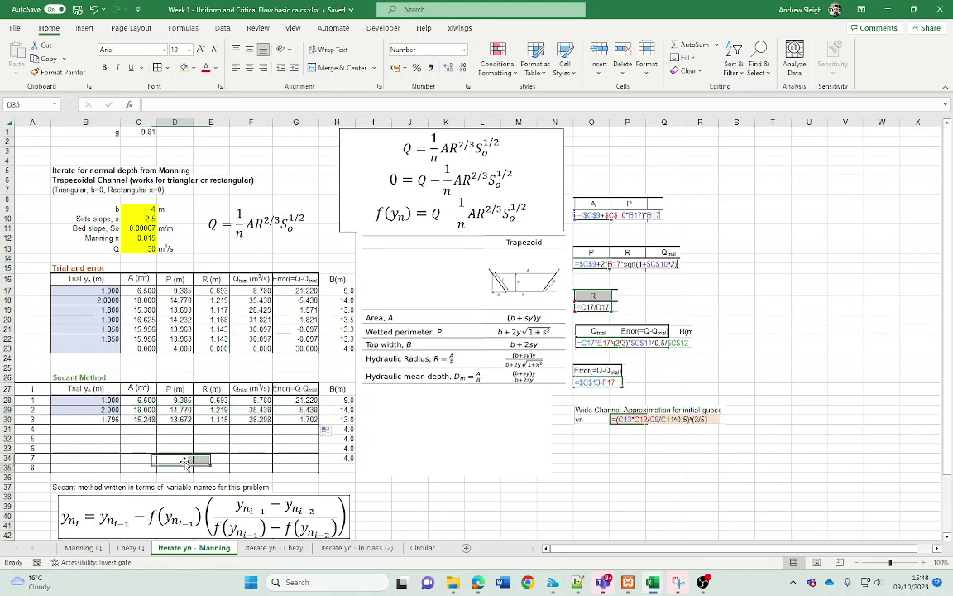
{"action": "left_click_drag", "start_coordinate": [97, 421], "coordinate": [319, 469]}
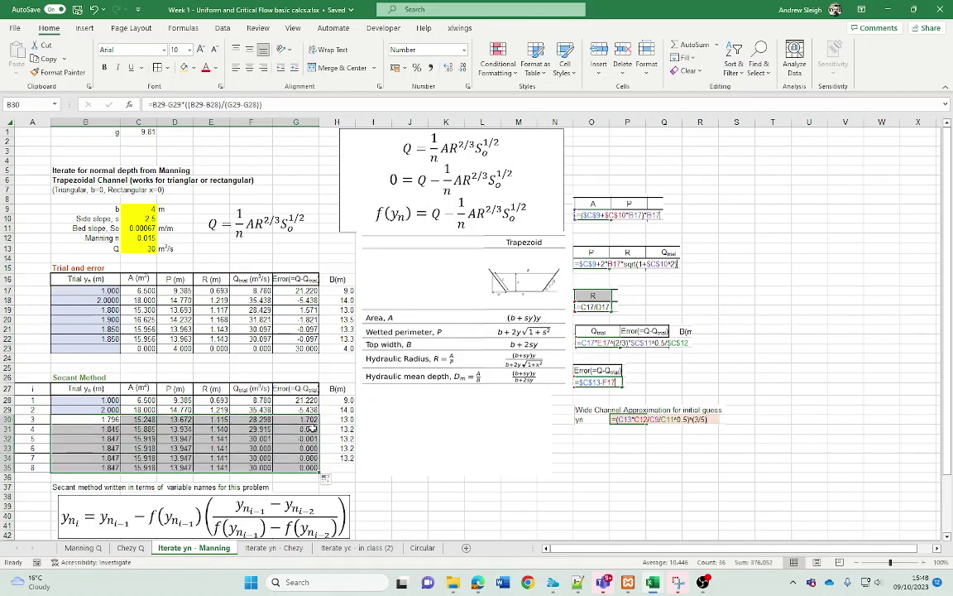
{"action": "left_click", "coordinate": [99, 430]}
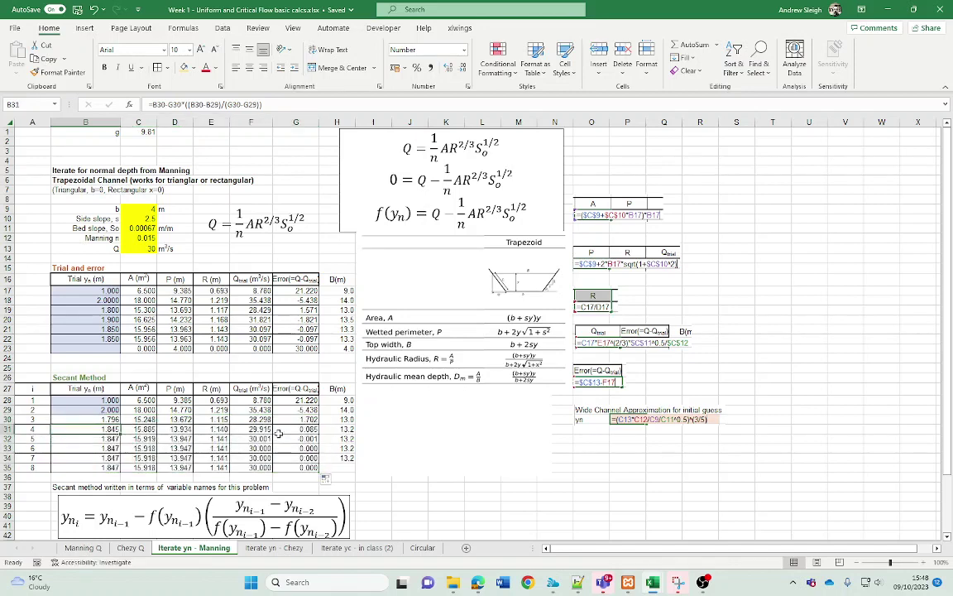
{"action": "left_click", "coordinate": [308, 439]}
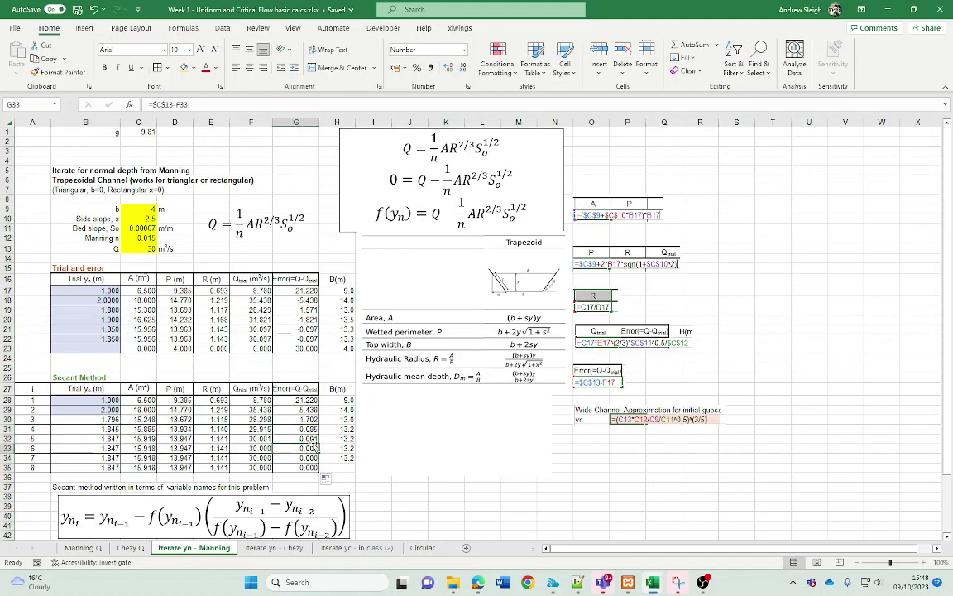
{"action": "left_click", "coordinate": [103, 450]}
{"action": "left_click_drag", "start_coordinate": [102, 449], "coordinate": [298, 447]}
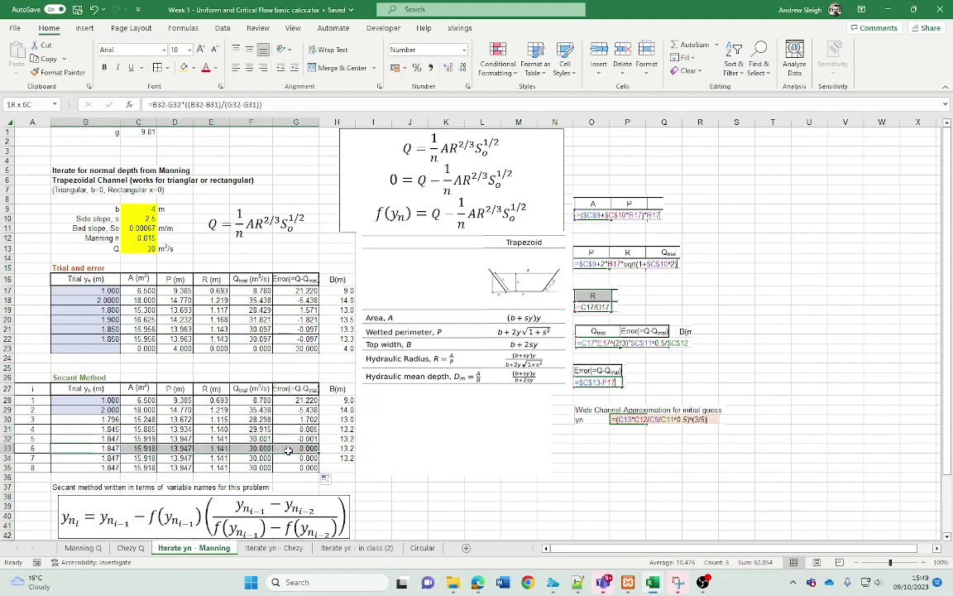
- Enter 1.847 as the trial depth in B23, reducing its error to about 0.005
{"action": "left_click", "coordinate": [100, 343]}
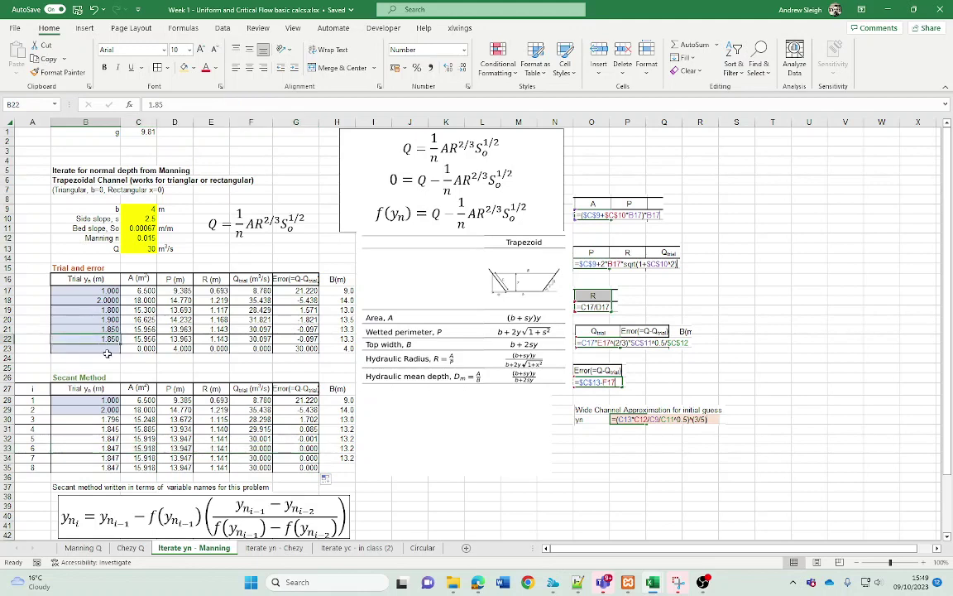
{"action": "left_click", "coordinate": [106, 349]}
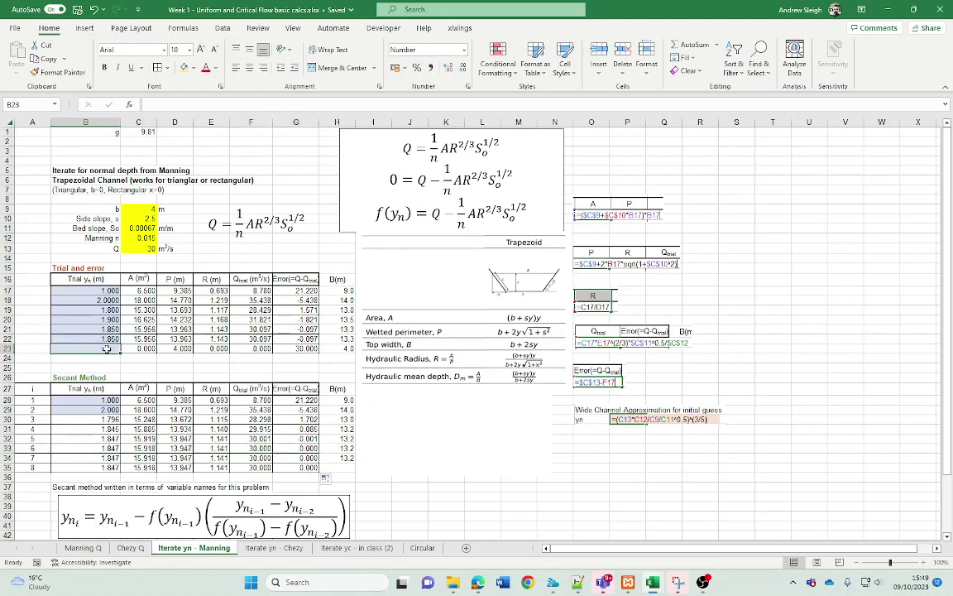
{"action": "type", "text": "1.47"}
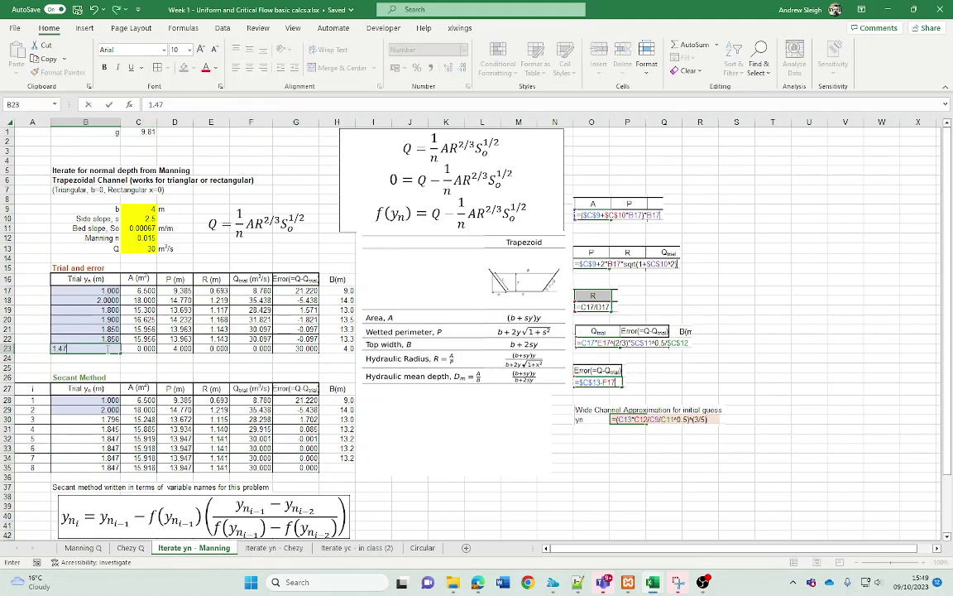
{"action": "key", "text": "BackSpace"}
{"action": "key", "text": "BackSpace"}
{"action": "type", "text": "847"}
{"action": "key", "text": "Return"}
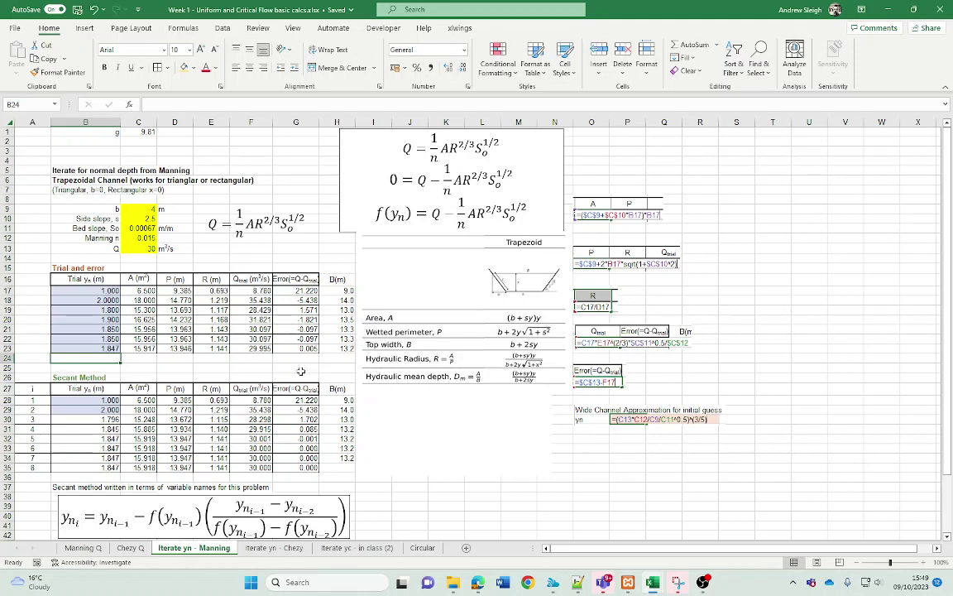
{"action": "left_click", "coordinate": [312, 348]}
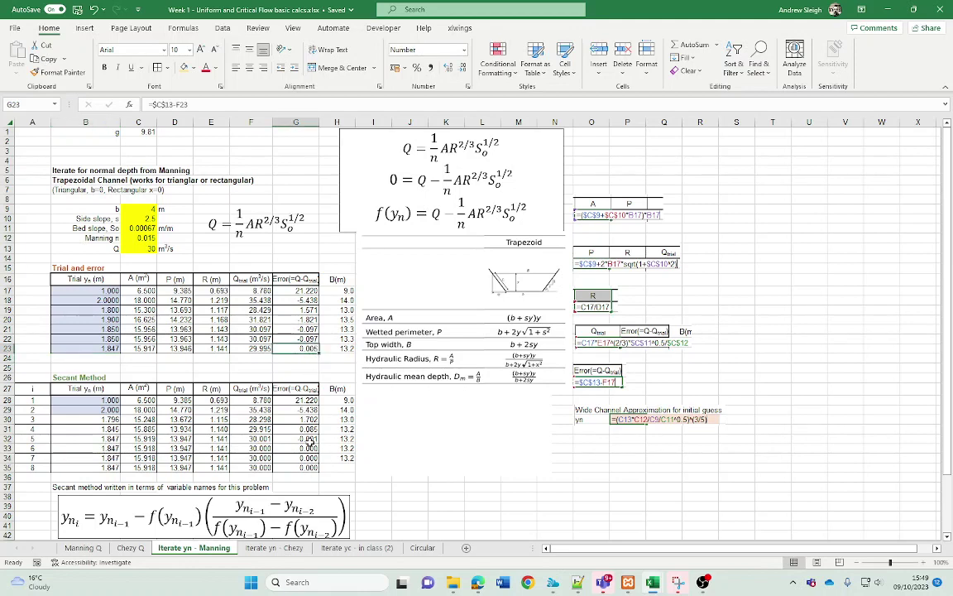
- Compare it with the secant depths for iterations 6–8 and iteration 7's top width formula
{"action": "left_click", "coordinate": [111, 349]}
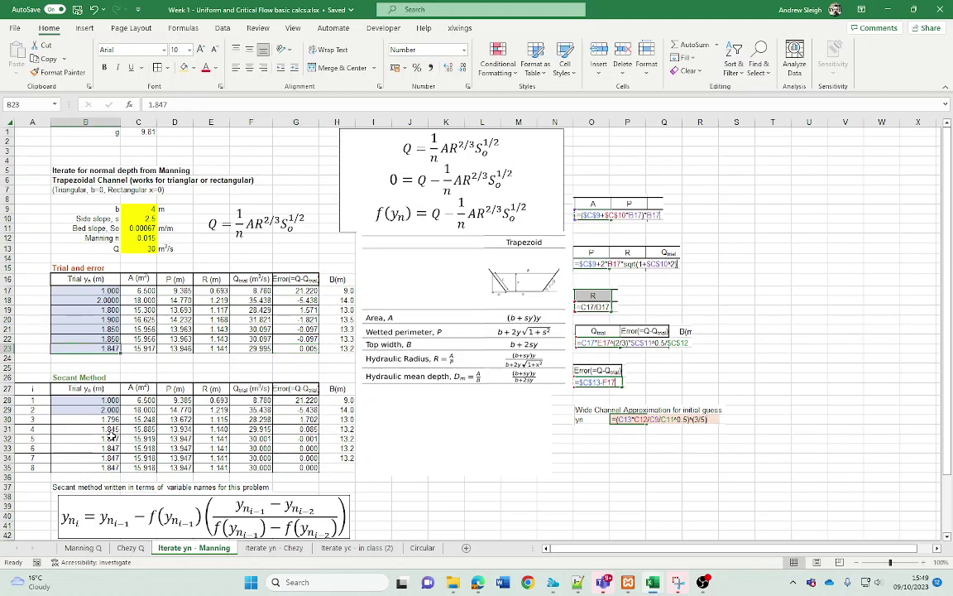
{"action": "mouse_move", "coordinate": [108, 448]}
{"action": "left_mouse_down"}
{"action": "mouse_move", "coordinate": [108, 414]}
{"action": "mouse_move", "coordinate": [117, 433]}
{"action": "mouse_move", "coordinate": [110, 451]}
{"action": "left_mouse_up"}
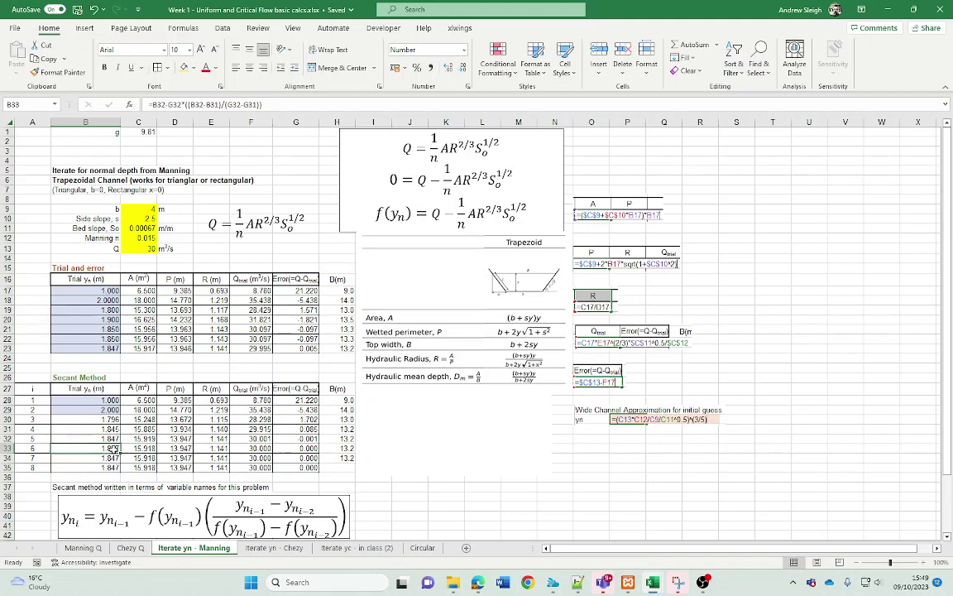
{"action": "left_click", "coordinate": [116, 468]}
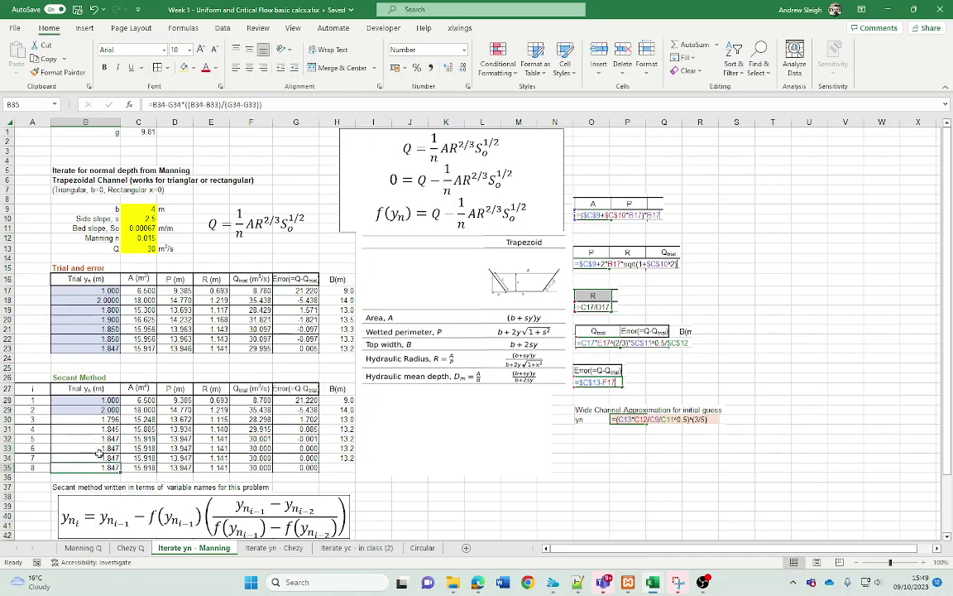
{"action": "left_click", "coordinate": [100, 449]}
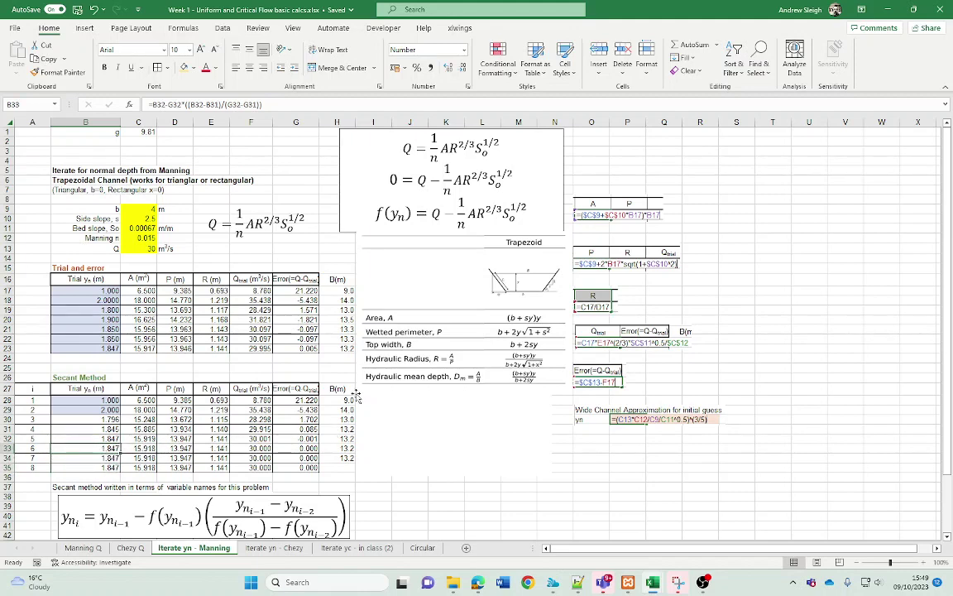
{"action": "left_click", "coordinate": [344, 457]}
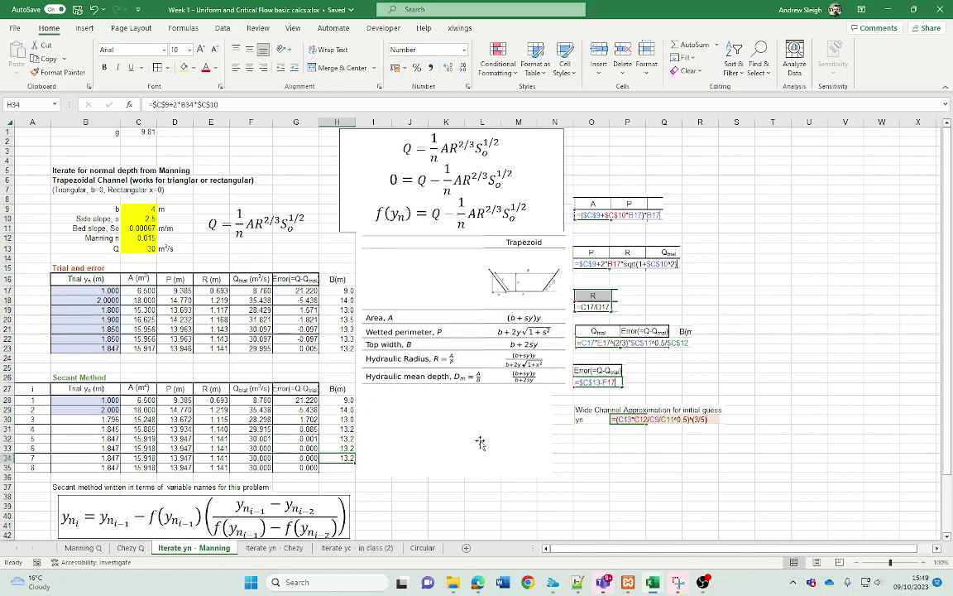
- Drag the white cover box down to expose the wide-channel guess yn = 2.4147 m and its equation
{"action": "left_click", "coordinate": [453, 429]}
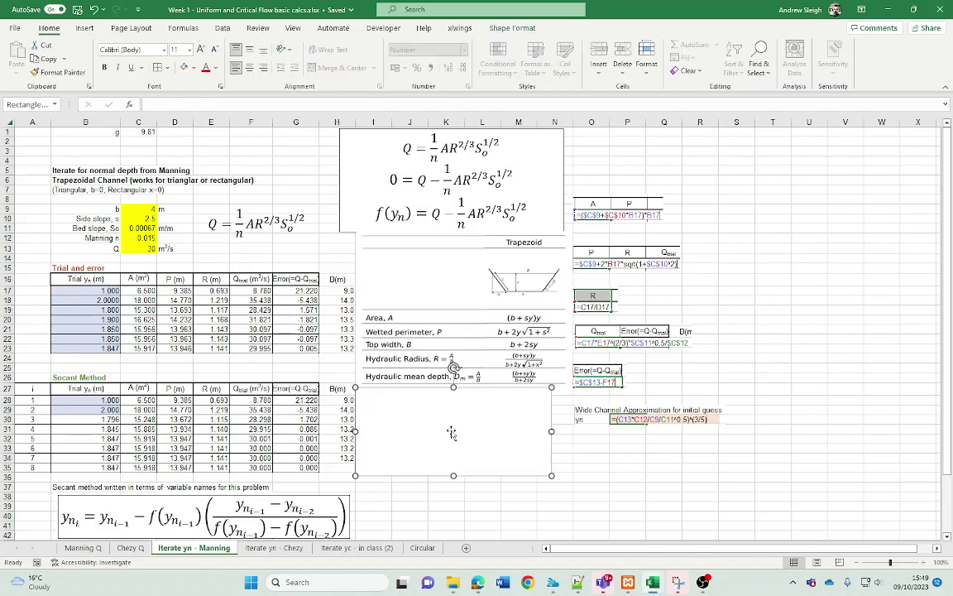
{"action": "left_click_drag", "start_coordinate": [451, 433], "coordinate": [458, 514]}
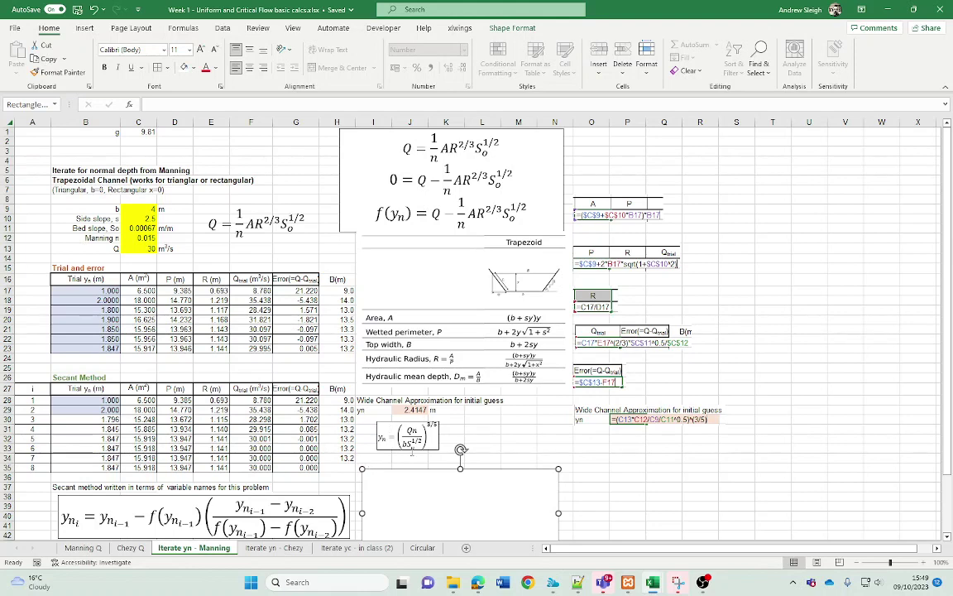
{"action": "left_click", "coordinate": [409, 409]}
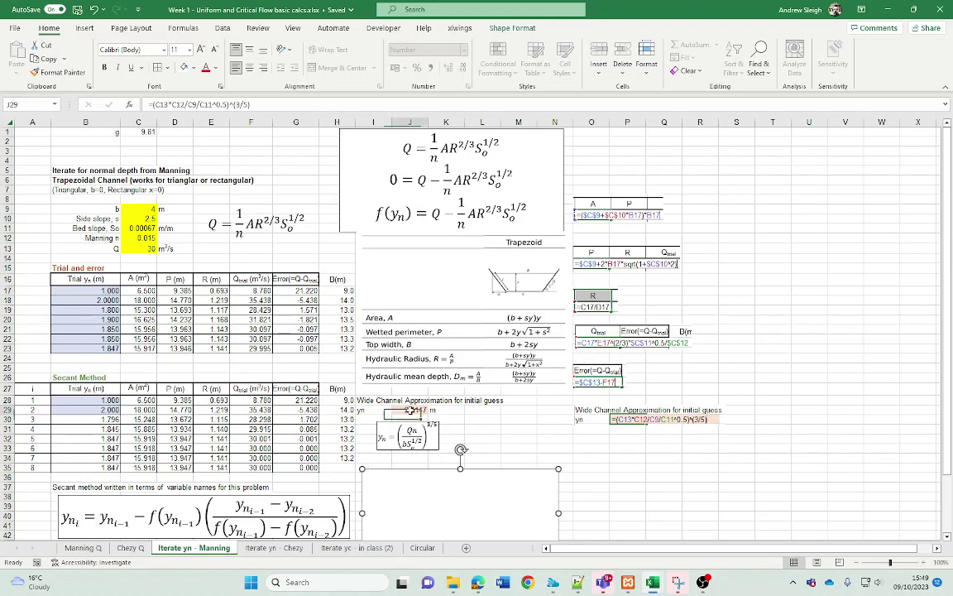
{"action": "left_click", "coordinate": [367, 401]}
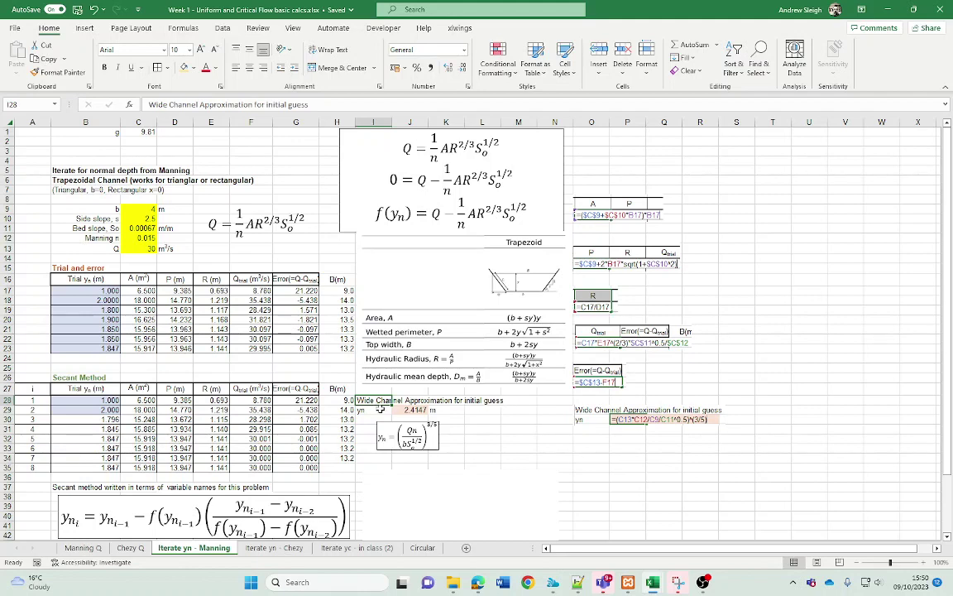
{"action": "left_click", "coordinate": [142, 208]}
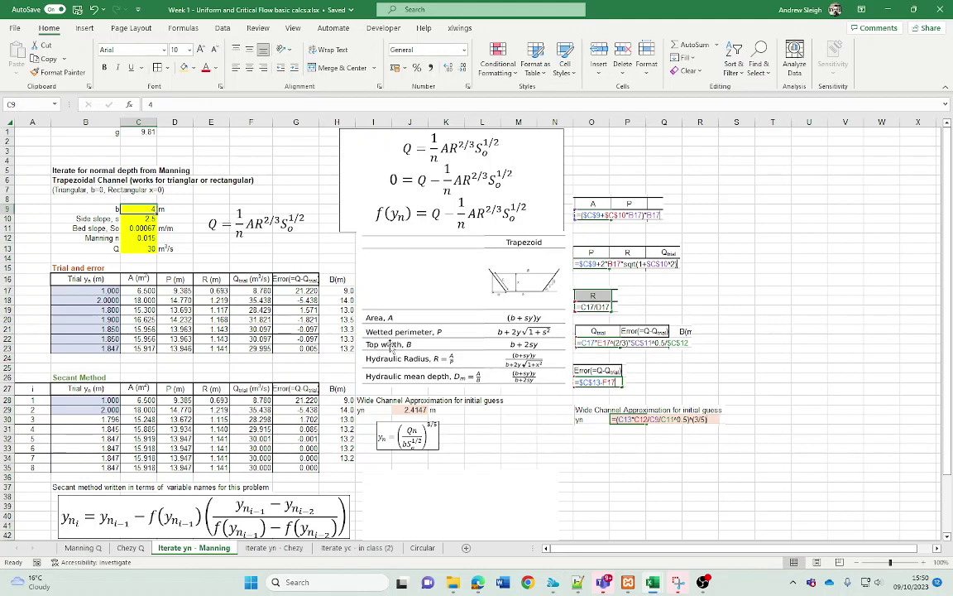
{"action": "left_click", "coordinate": [423, 447]}
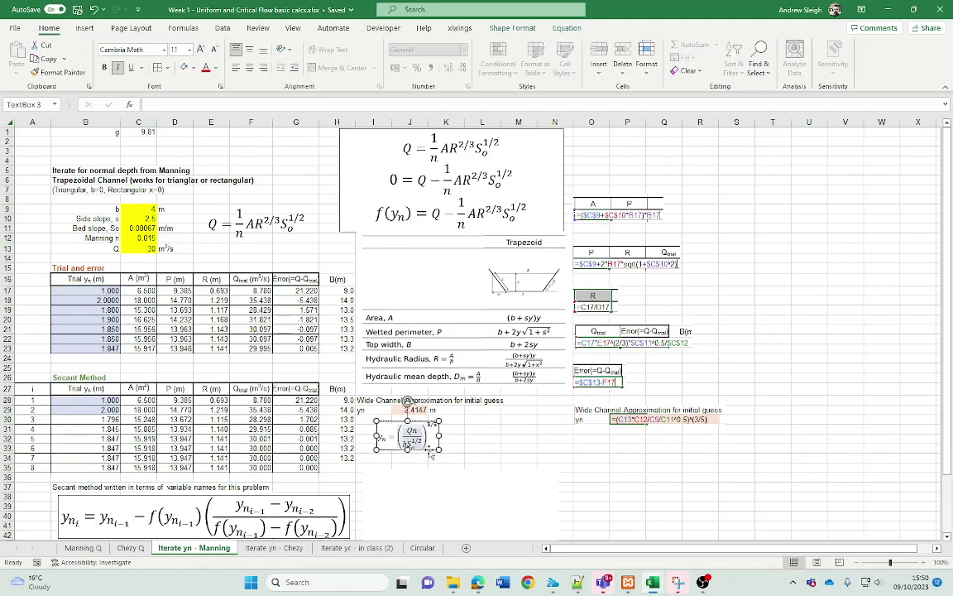
{"action": "left_click", "coordinate": [483, 439]}
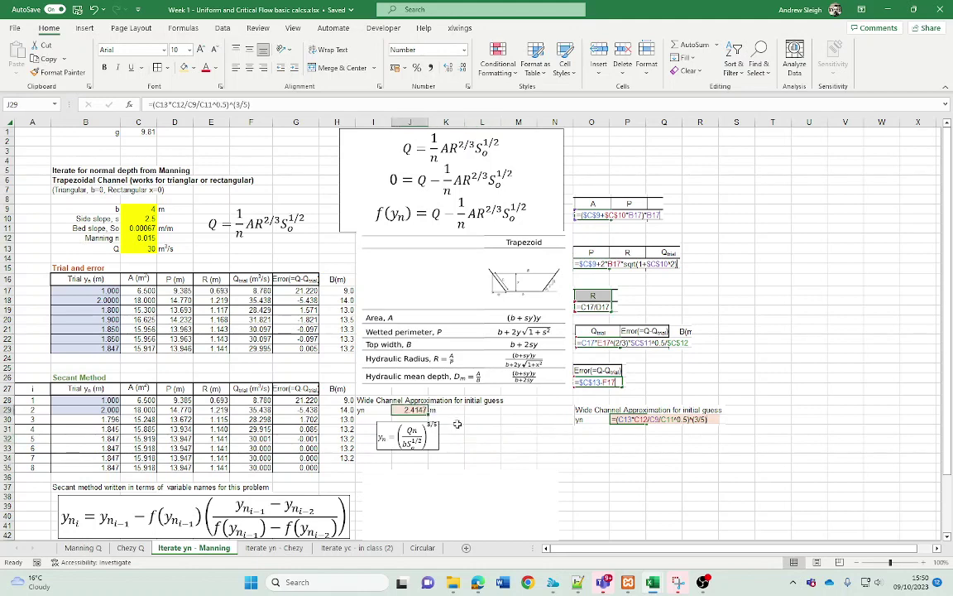
{"action": "key", "text": "Up"}
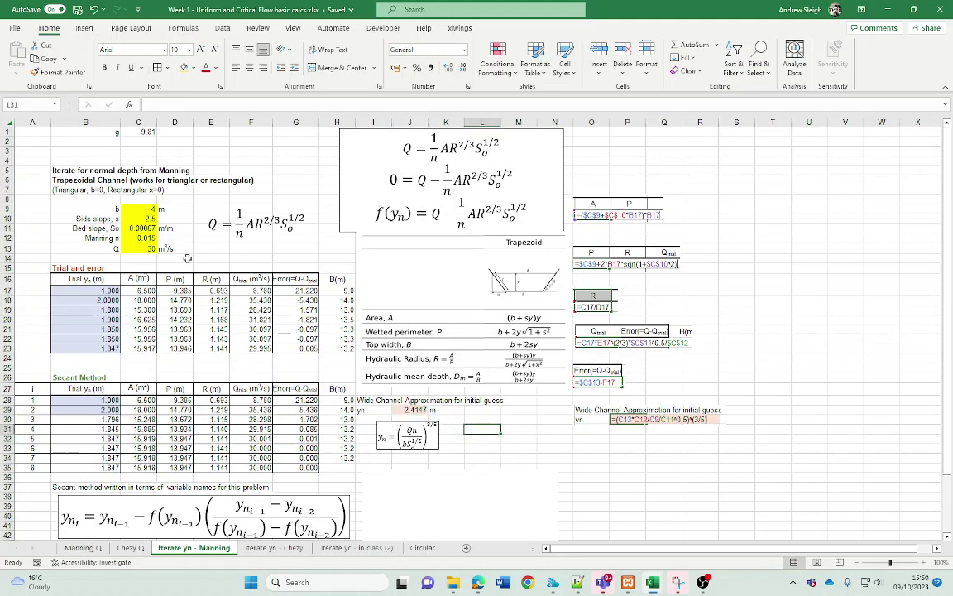
{"action": "left_click", "coordinate": [147, 210]}
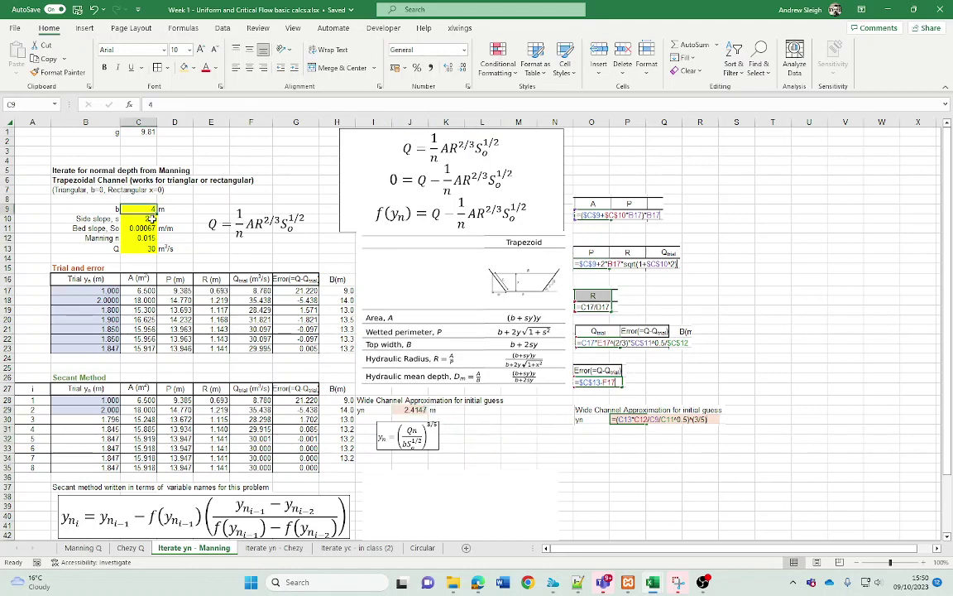
{"action": "type", "text": "100"}
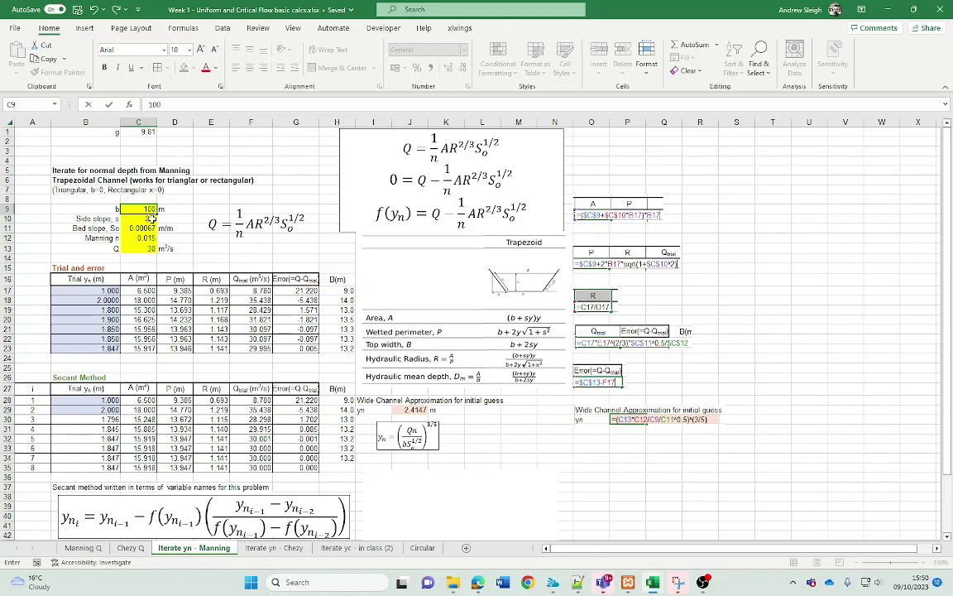
{"action": "key", "text": "Return"}
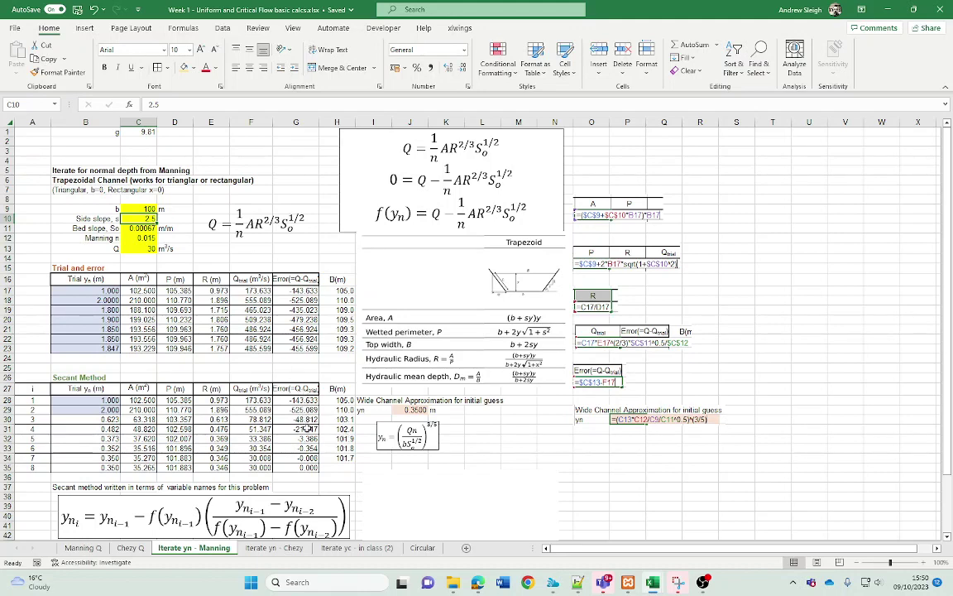
{"action": "left_click", "coordinate": [414, 410]}
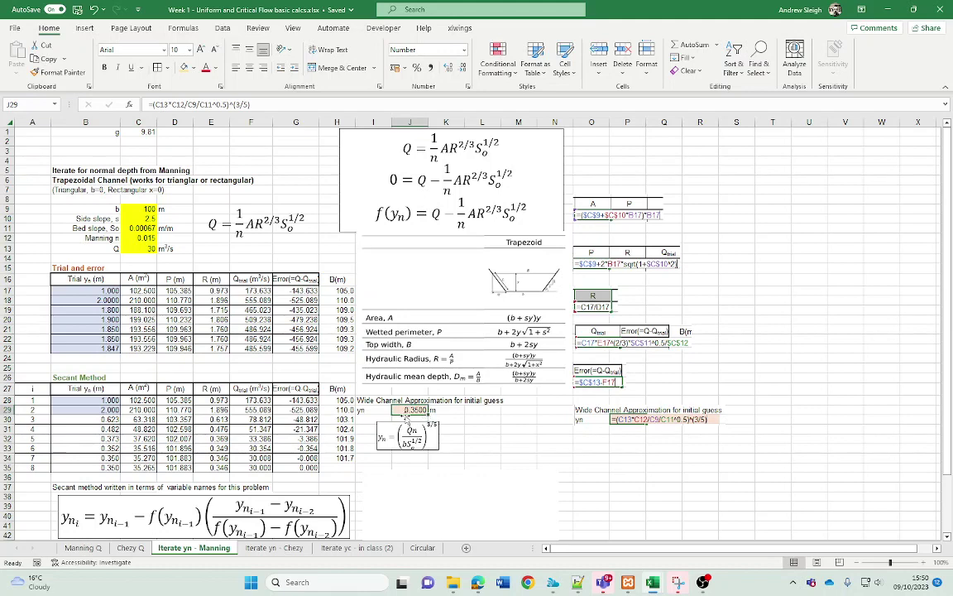
{"action": "left_click", "coordinate": [103, 402]}
{"action": "left_click", "coordinate": [110, 468]}
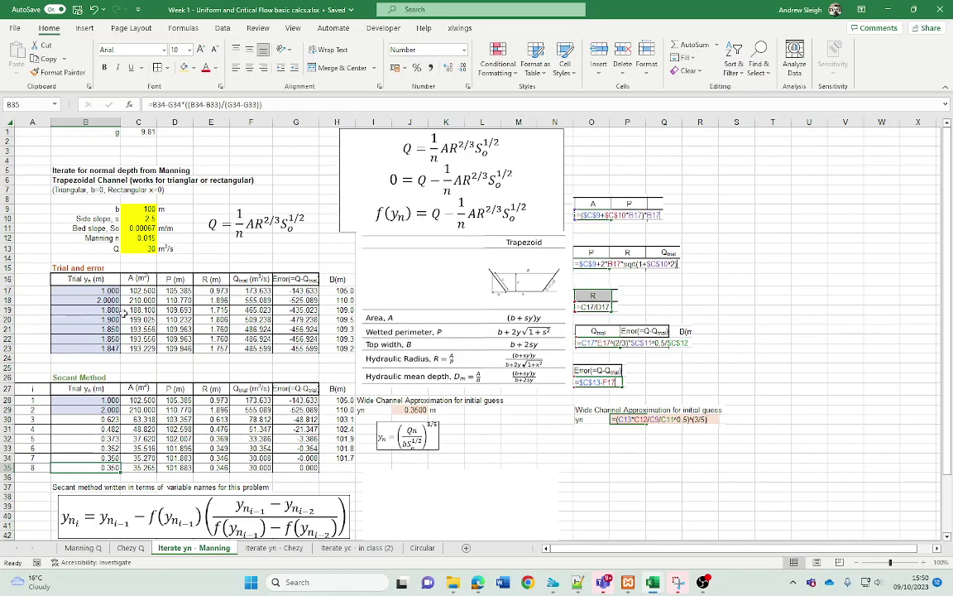
{"action": "left_click", "coordinate": [106, 311]}
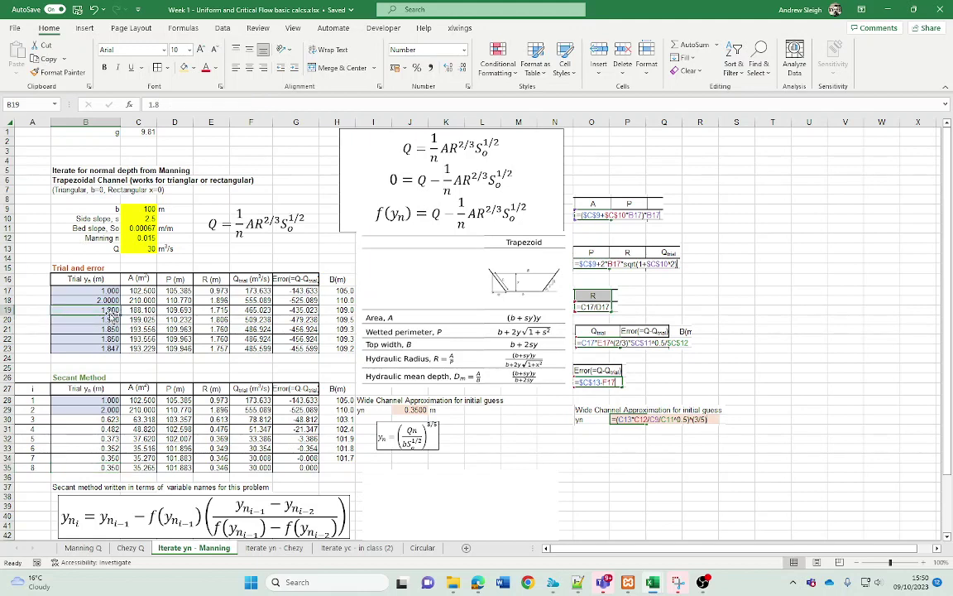
{"action": "type", "text": "035"}
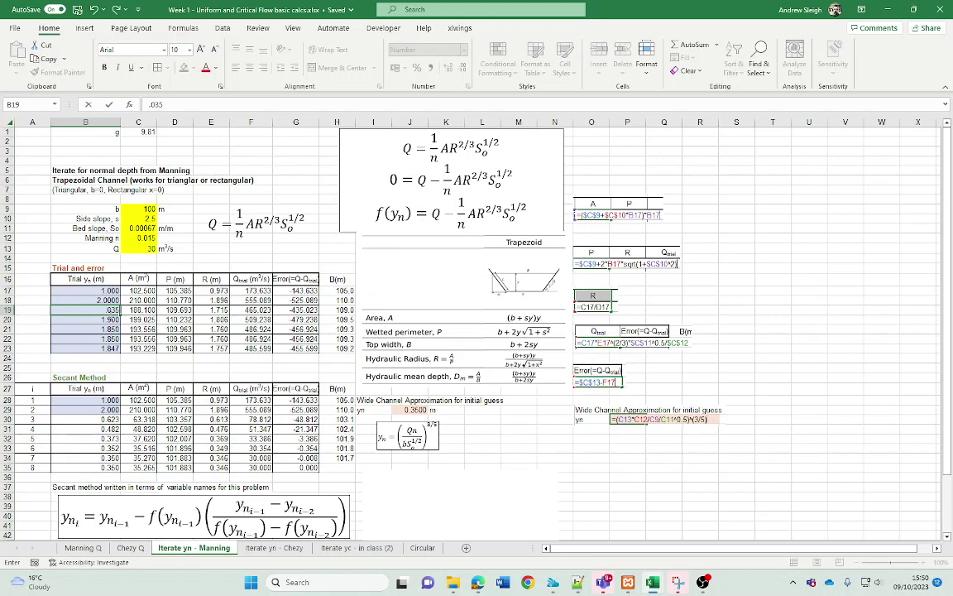
{"action": "key", "text": "Return"}
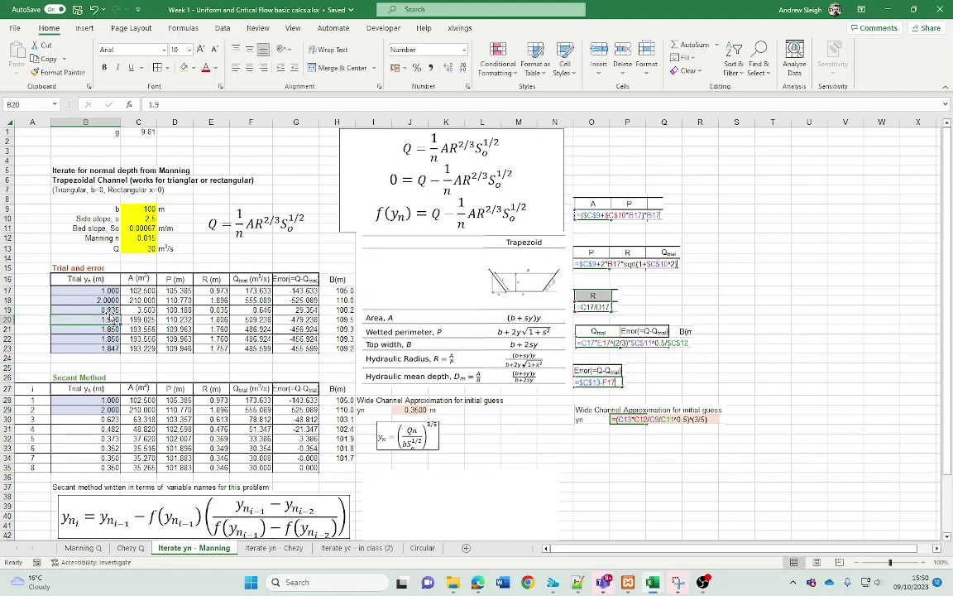
{"action": "left_click", "coordinate": [112, 309]}
{"action": "type", "text": "0.35"}
{"action": "key", "text": "Return"}
{"action": "key", "text": "Up"}
{"action": "key", "text": "Right"}
{"action": "key", "text": "Right"}
{"action": "key", "text": "Right"}
{"action": "key", "text": "Right"}
{"action": "key", "text": "Right"}
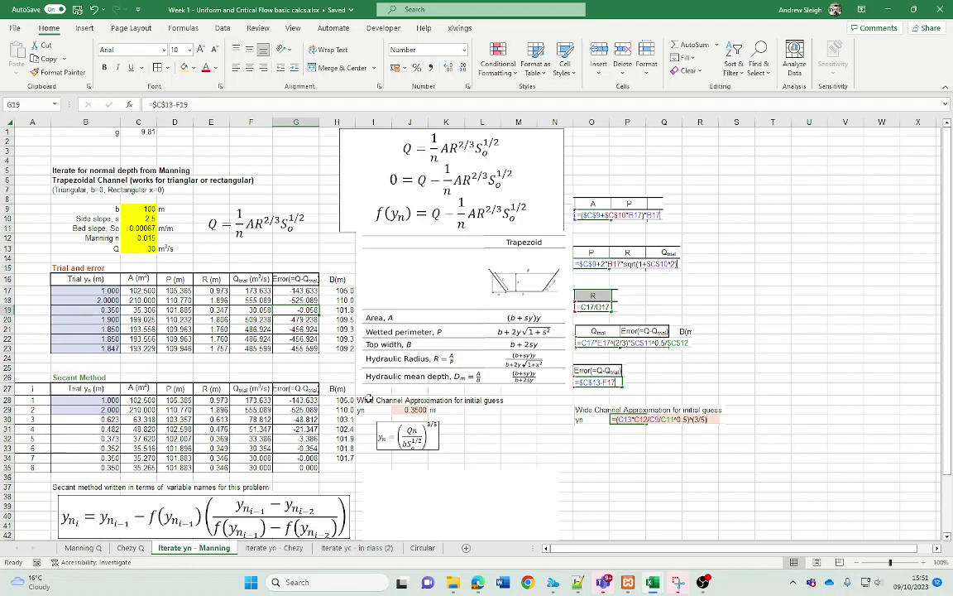
{"action": "left_click_drag", "start_coordinate": [370, 398], "coordinate": [437, 455]}
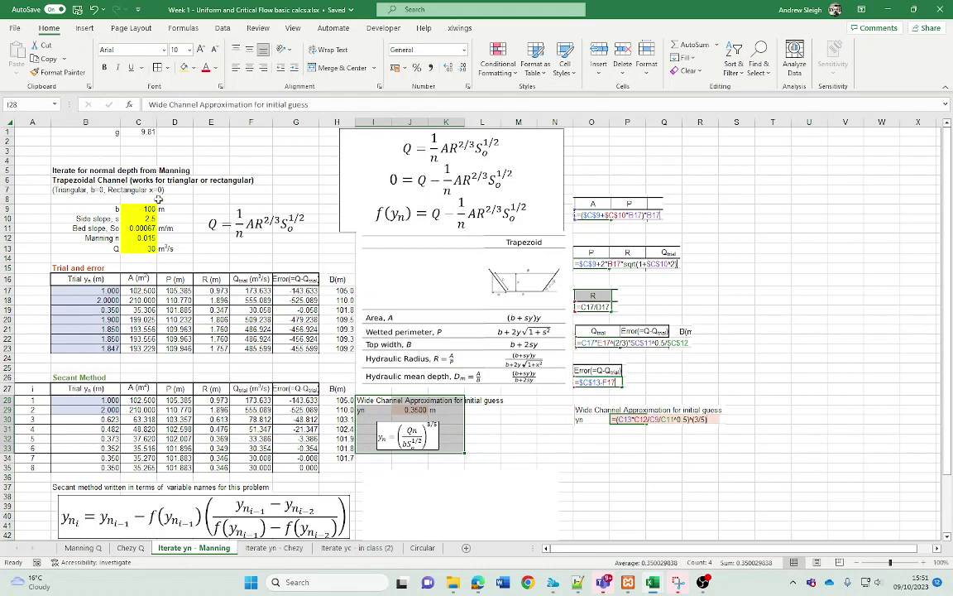
- Try a bottom width of 50 m and inspect the wide-channel guess and last secant row
{"action": "left_click", "coordinate": [149, 211]}
{"action": "type", "text": "50"}
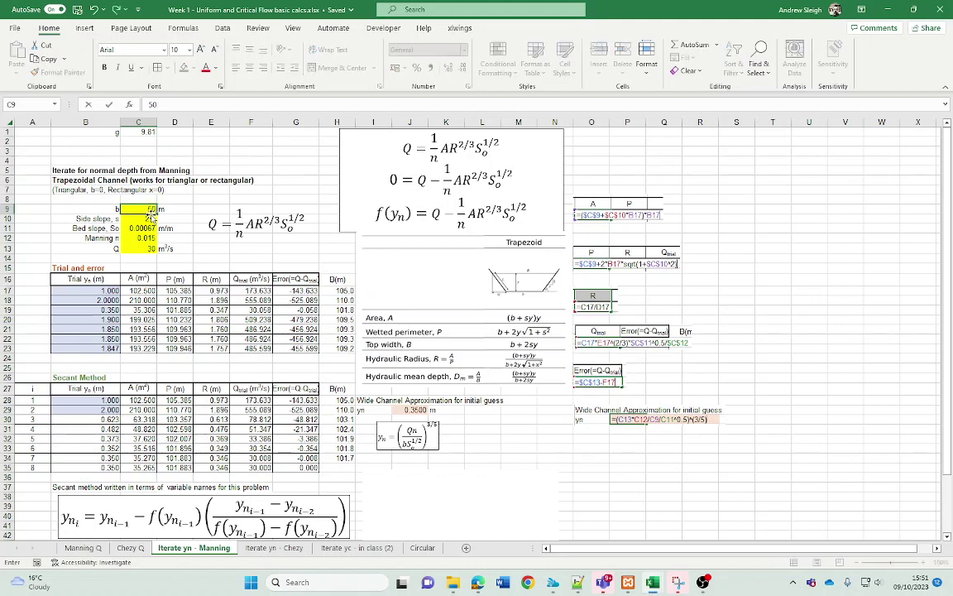
{"action": "key", "text": "Return"}
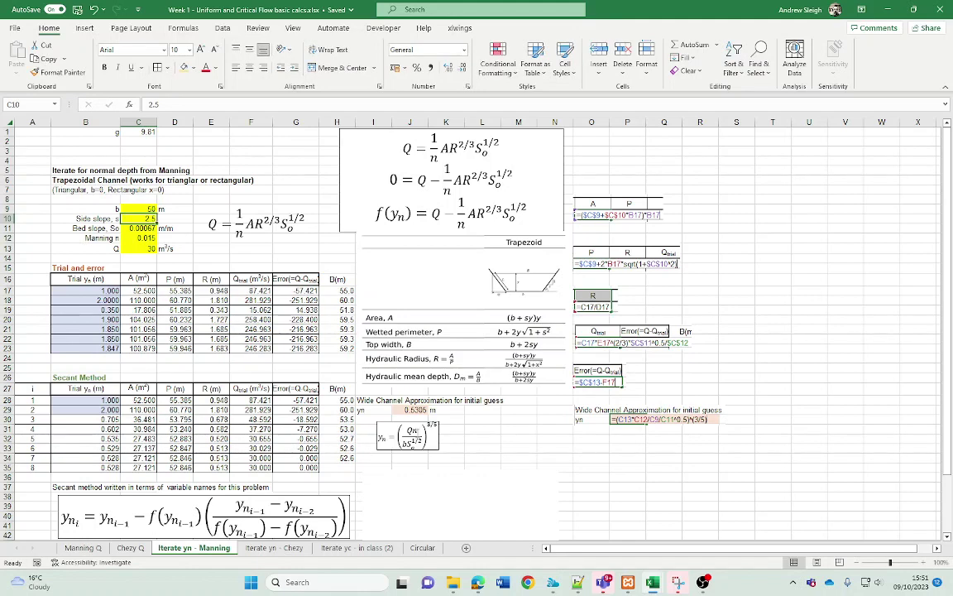
{"action": "left_click", "coordinate": [411, 410]}
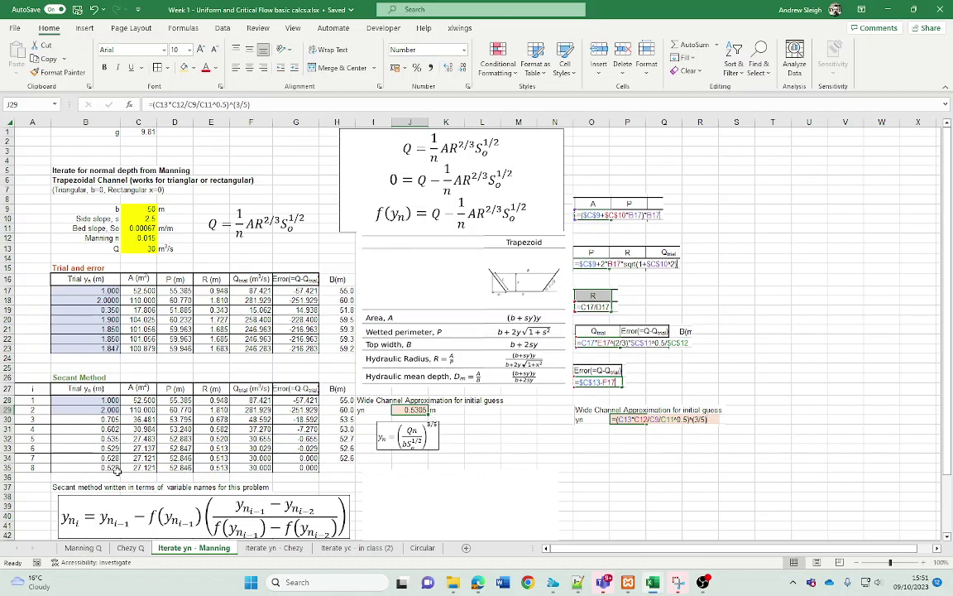
{"action": "left_click_drag", "start_coordinate": [116, 469], "coordinate": [306, 469]}
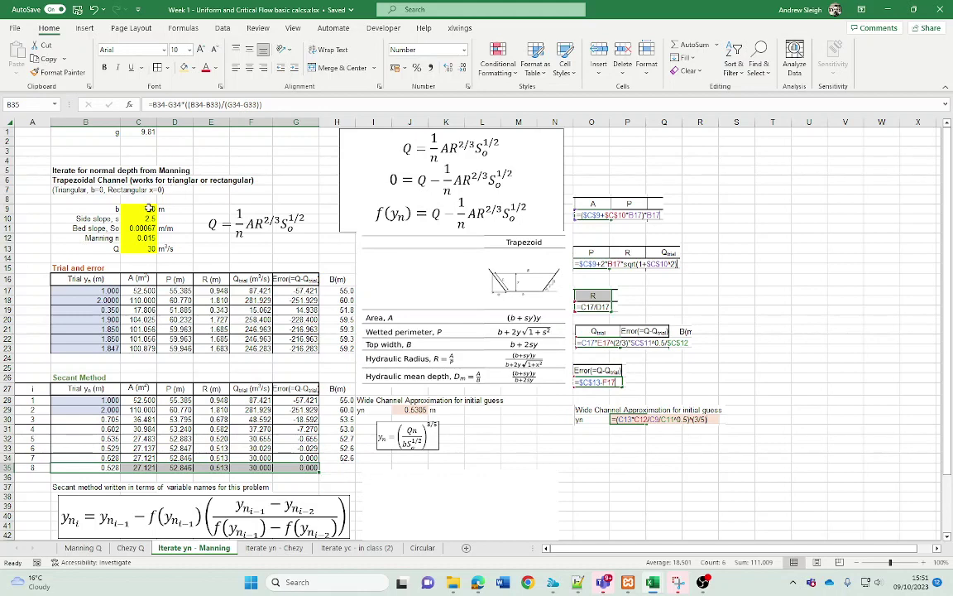
- Restore the bottom width b to 4 m and check the 0.35 trial depth
{"action": "left_click", "coordinate": [142, 208]}
{"action": "type", "text": "4"}
{"action": "key", "text": "Return"}
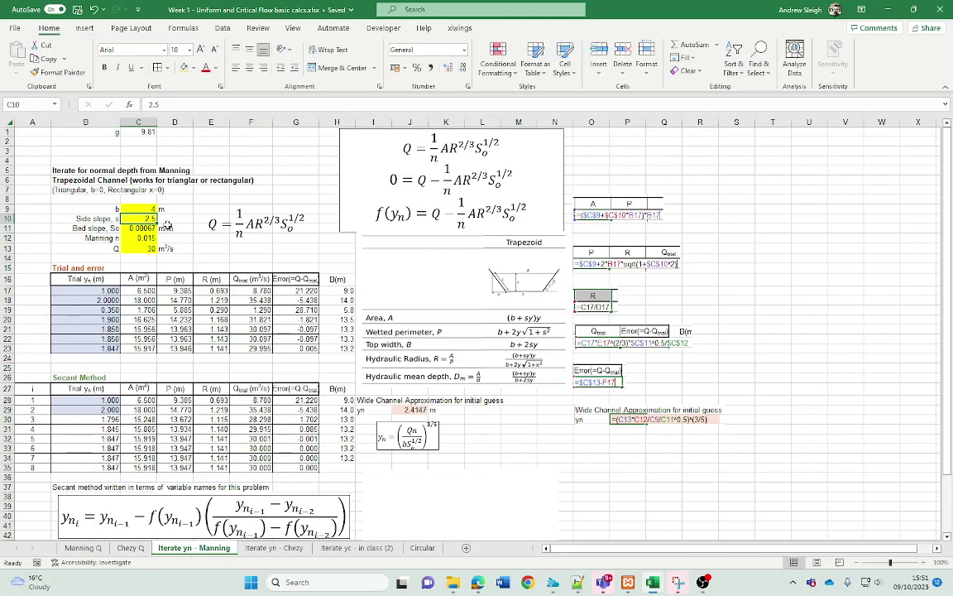
{"action": "left_click", "coordinate": [110, 309]}
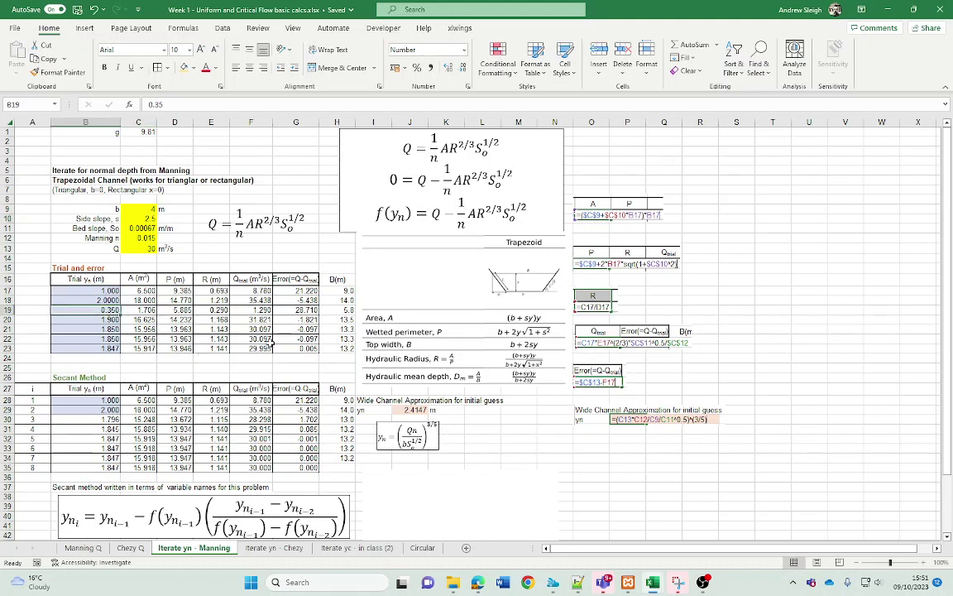
- Copy the first trial row's A-to-error formulas from the Manning sheet
{"action": "left_click", "coordinate": [284, 552]}
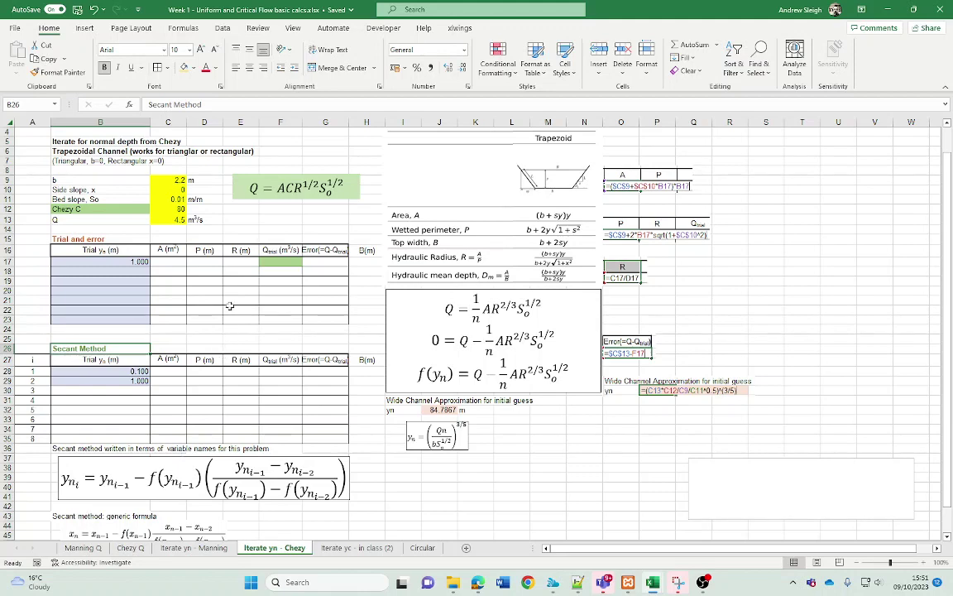
{"action": "left_click", "coordinate": [281, 310]}
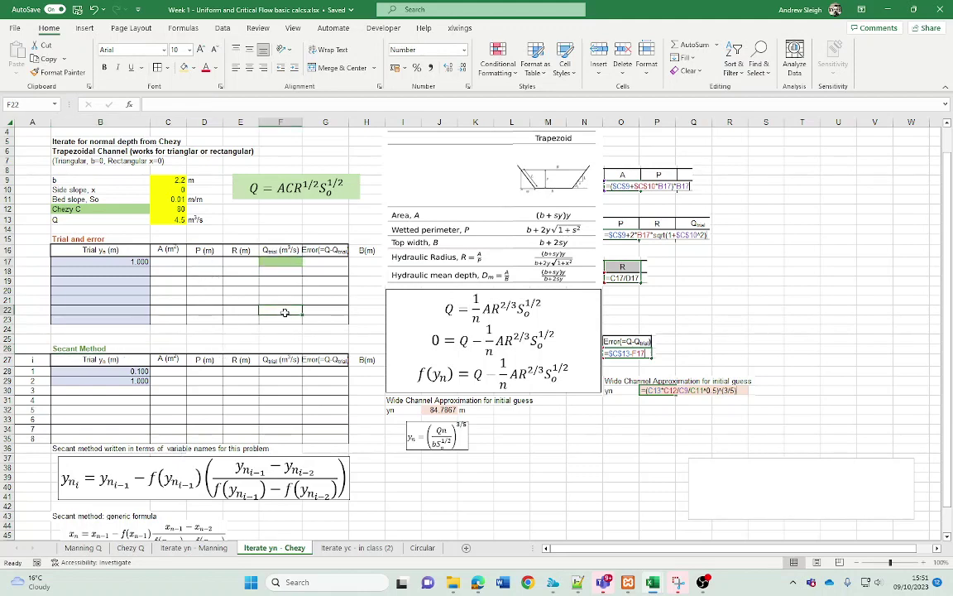
{"action": "left_click", "coordinate": [195, 548]}
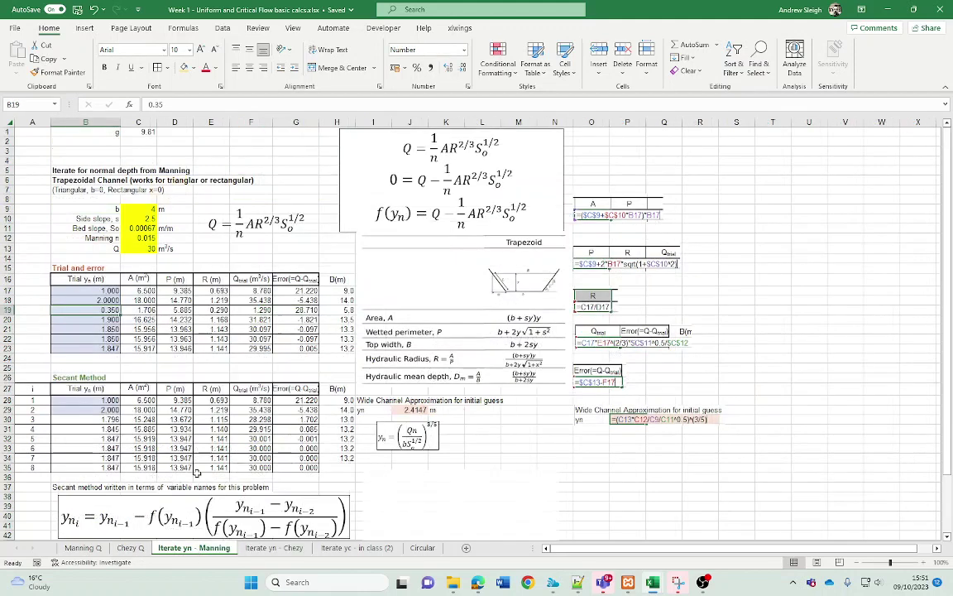
{"action": "left_click_drag", "start_coordinate": [145, 294], "coordinate": [294, 290]}
{"action": "key", "text": "ctrl+c"}
- Paste them into row 17 of the Chezy sheet and clear F17 for a new Qtrial formula
{"action": "left_click", "coordinate": [274, 548]}
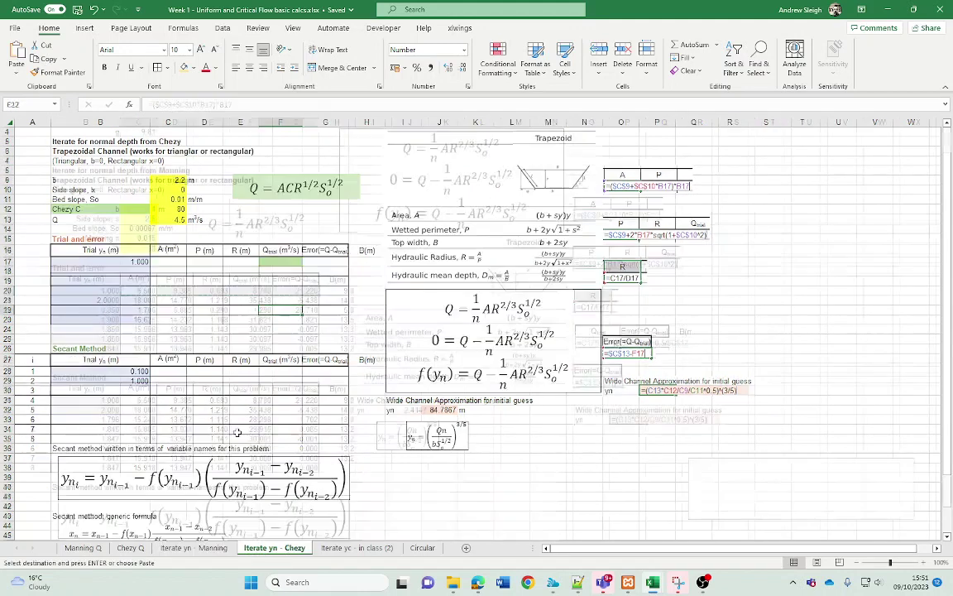
{"action": "left_click", "coordinate": [169, 262]}
{"action": "key", "text": "ctrl+v"}
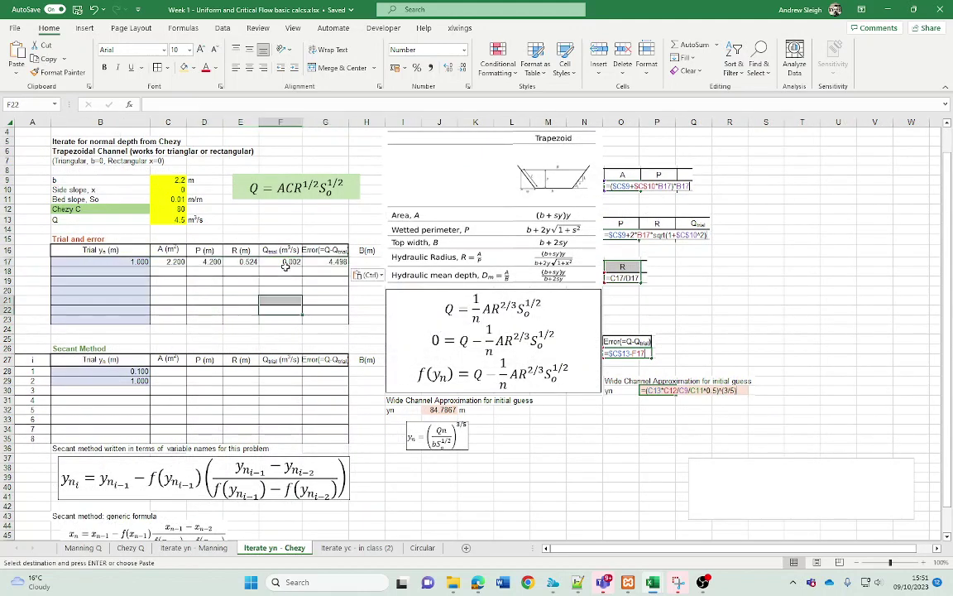
{"action": "left_click", "coordinate": [285, 262]}
{"action": "key", "text": "Delete"}
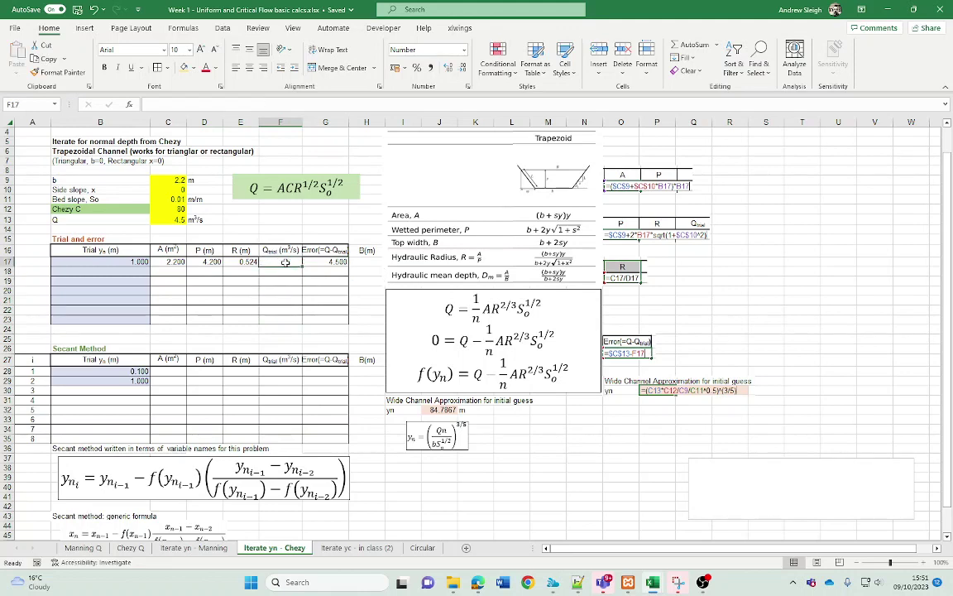
{"action": "type", "text": "="}
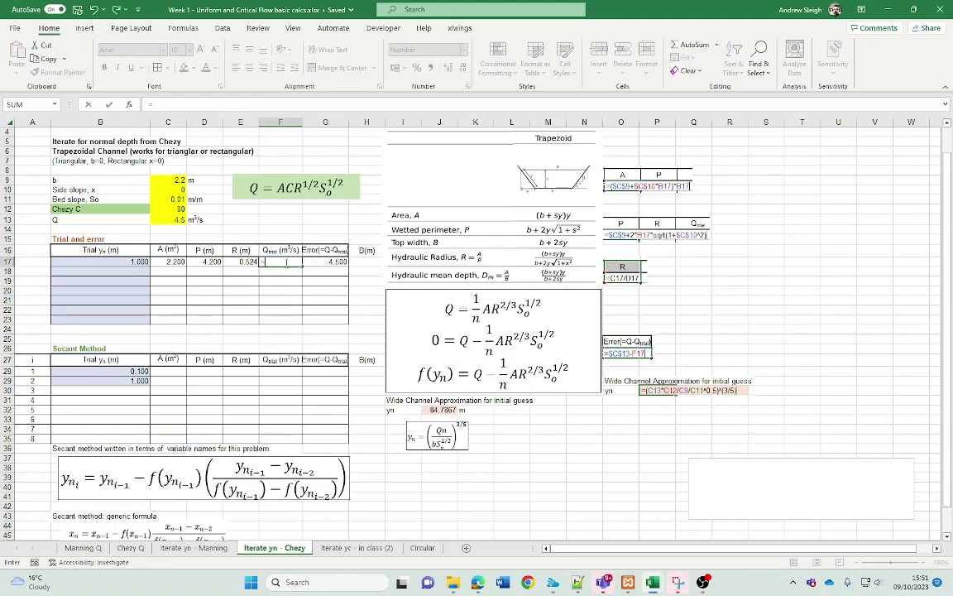
- Enter =C17*$C$12*E17^0.5*$C$11^0.5 in F17, giving Qtrial 12.738 and error -8.238
{"action": "left_click", "coordinate": [174, 261]}
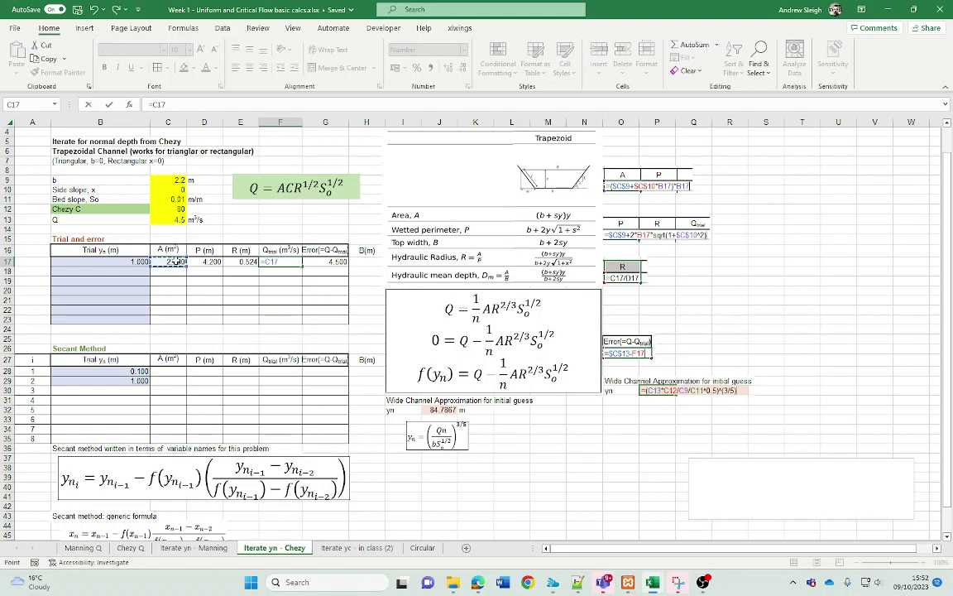
{"action": "type", "text": "*"}
{"action": "left_click", "coordinate": [177, 210]}
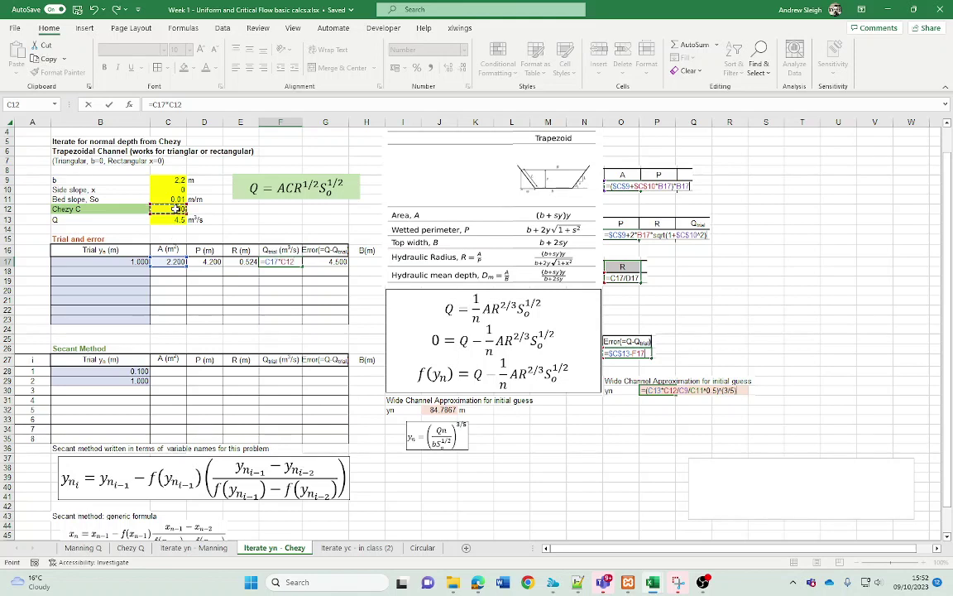
{"action": "key", "text": "F4"}
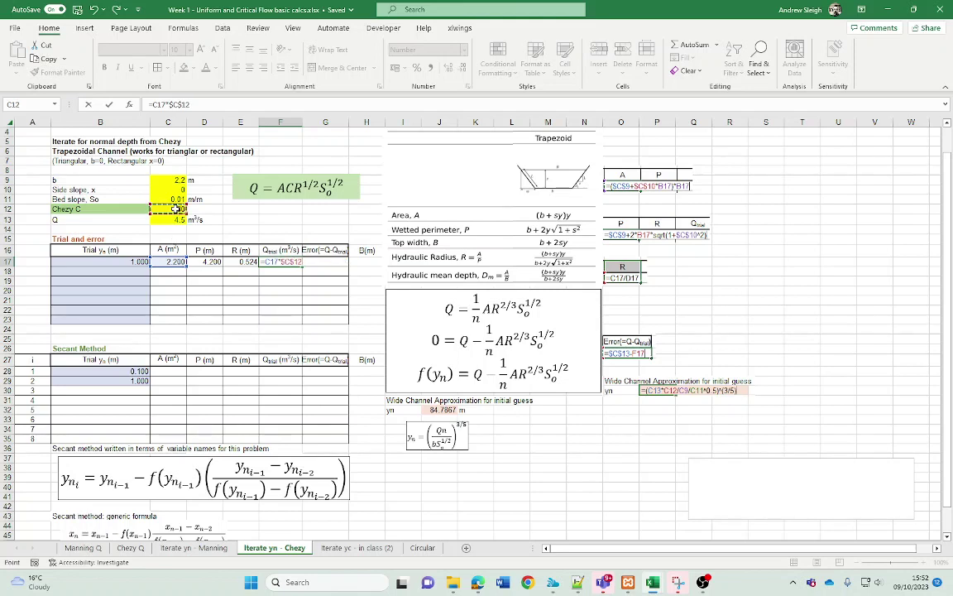
{"action": "type", "text": "*"}
{"action": "left_click", "coordinate": [237, 261]}
{"action": "type", "text": "^0.5"}
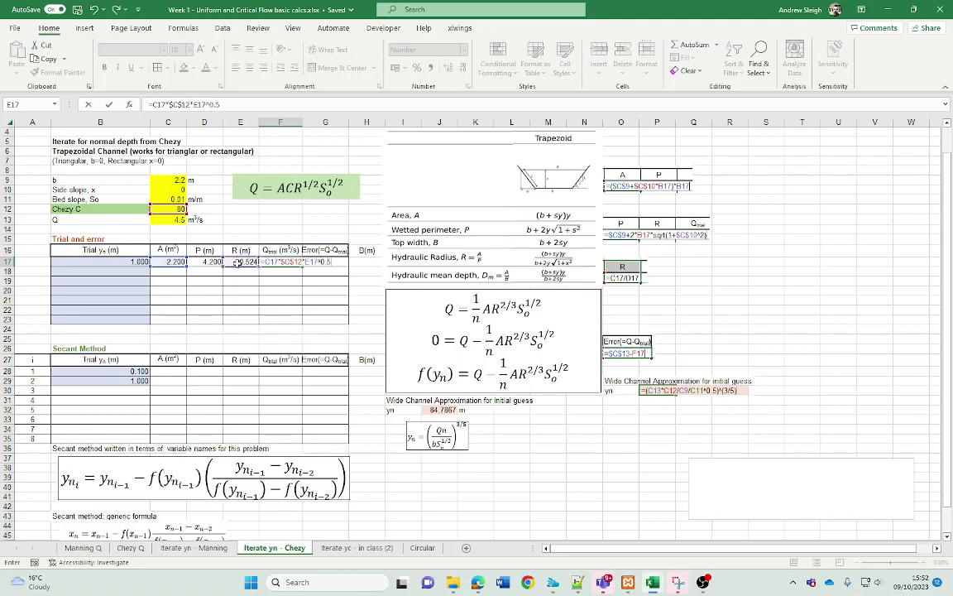
{"action": "type", "text": "*"}
{"action": "left_click", "coordinate": [173, 199]}
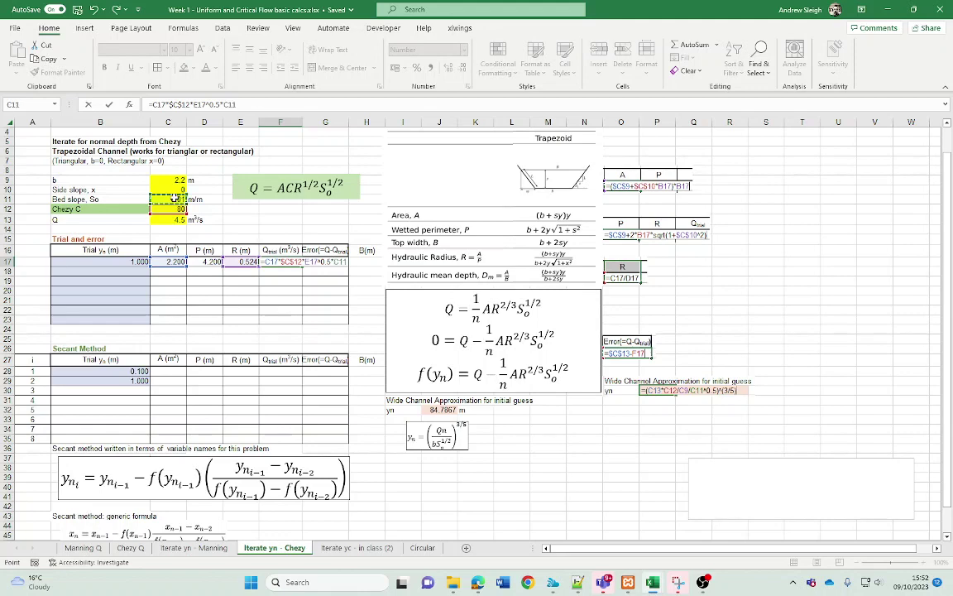
{"action": "key", "text": "F4"}
{"action": "type", "text": "^0.5"}
{"action": "key", "text": "Return"}
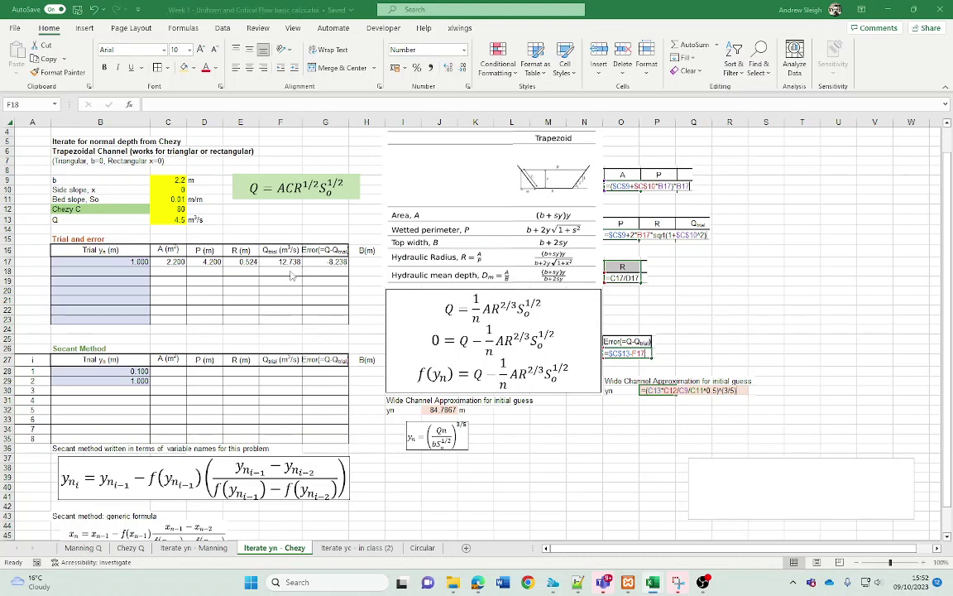
- Enter 1 in B18 and fill row 17's trial formulas into row 18
{"action": "left_click", "coordinate": [119, 272]}
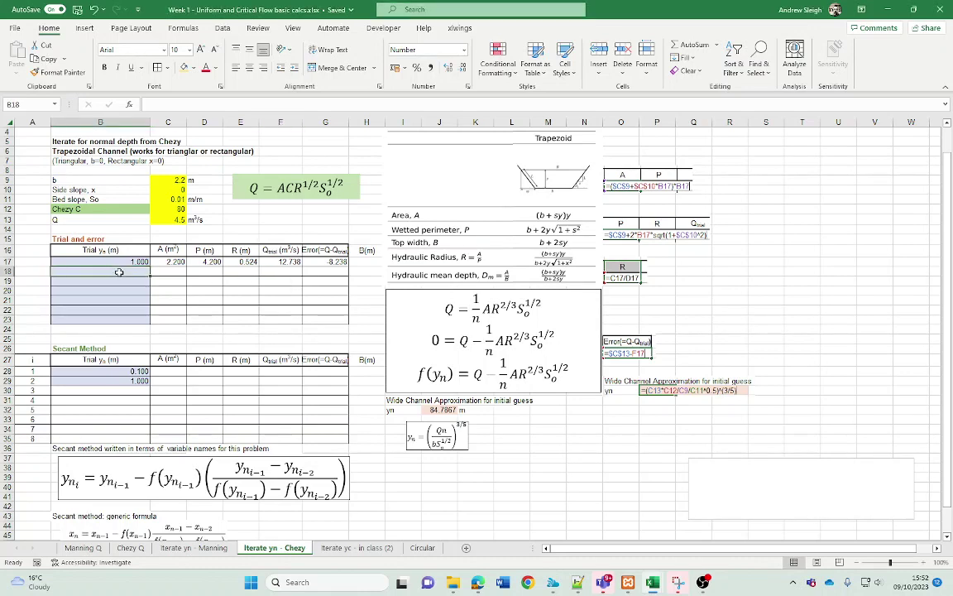
{"action": "type", "text": "1"}
{"action": "key", "text": "Return"}
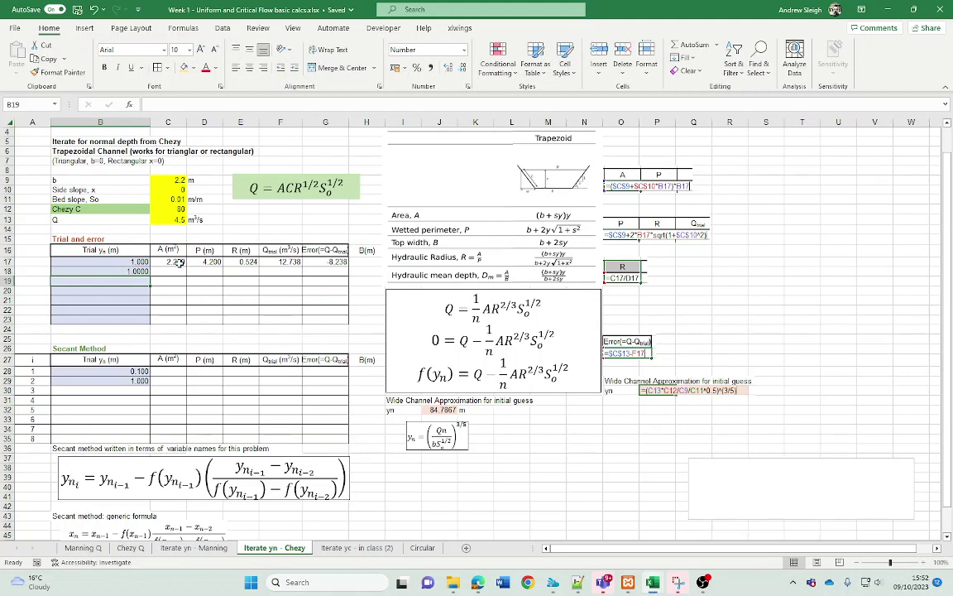
{"action": "left_click_drag", "start_coordinate": [166, 261], "coordinate": [338, 262]}
{"action": "left_click_drag", "start_coordinate": [350, 268], "coordinate": [348, 276]}
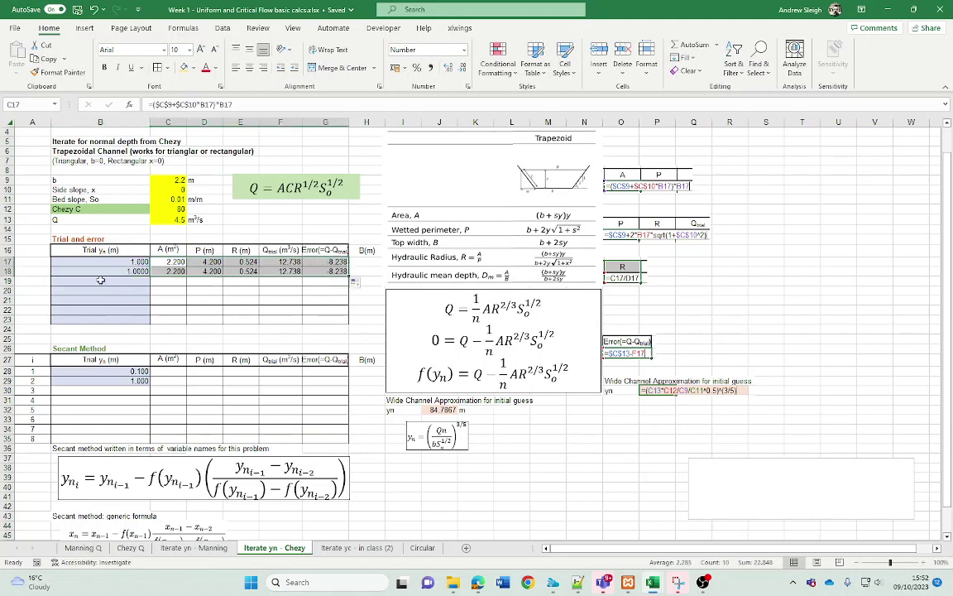
- Set trial depths 2 in B18 and 0.5 in B19, then select row 18's formulas
{"action": "left_click", "coordinate": [132, 272]}
{"action": "type", "text": "2"}
{"action": "key", "text": "Return"}
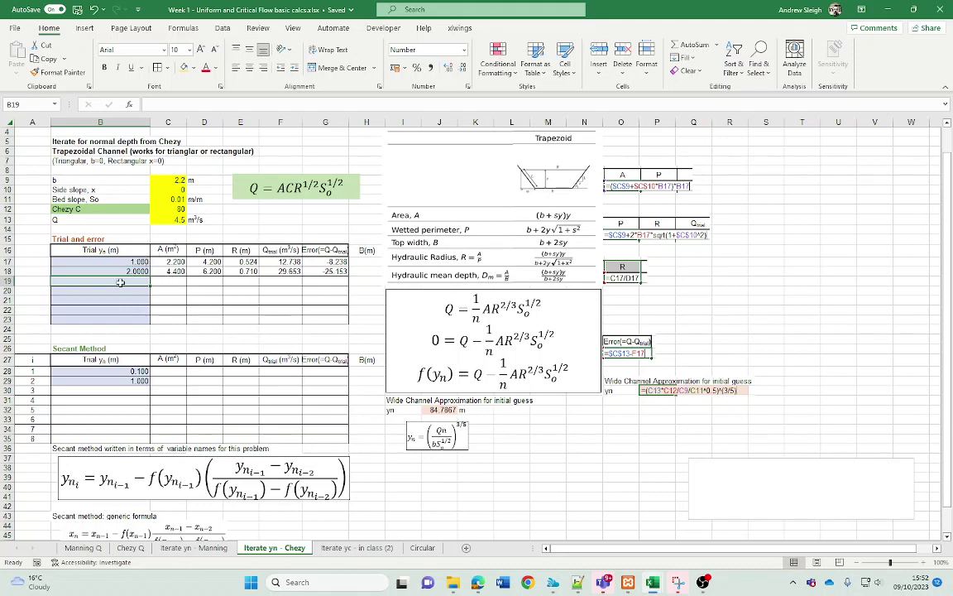
{"action": "type", "text": "0.5"}
{"action": "key", "text": "Return"}
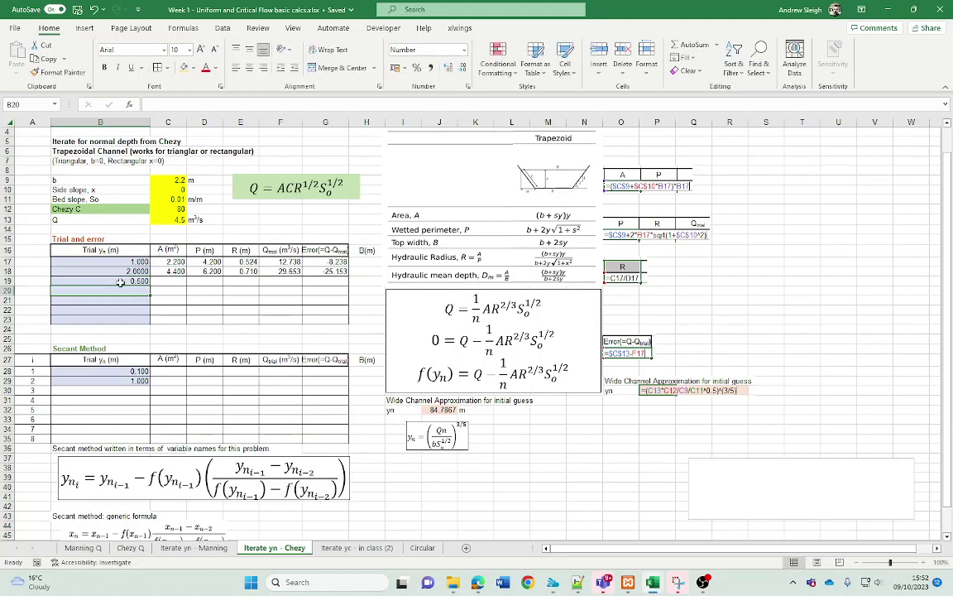
{"action": "left_click_drag", "start_coordinate": [170, 272], "coordinate": [351, 318]}
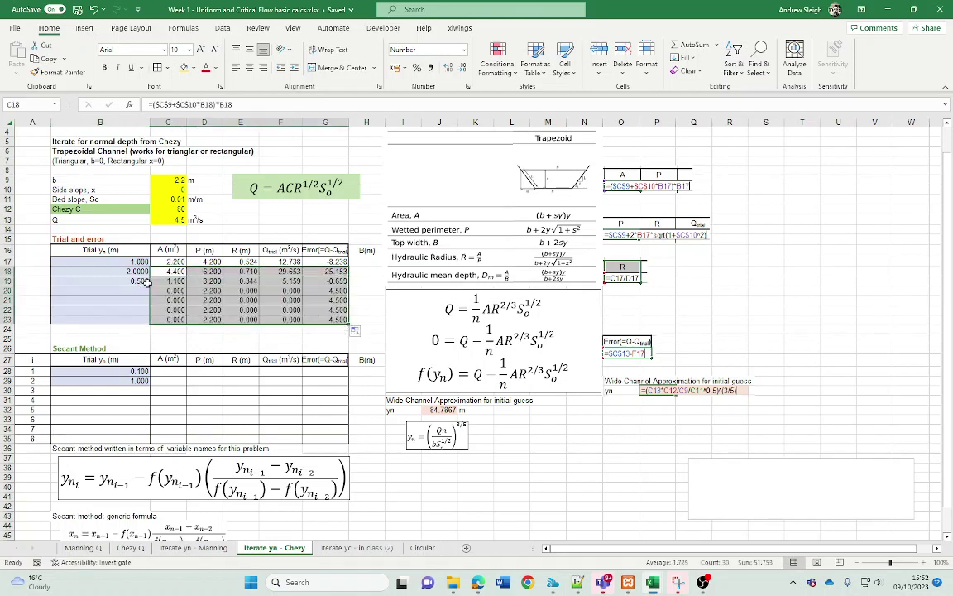
- Fill the trial formulas down to row 23 and add a 0.4 m trial depth
{"action": "key", "text": "Down"}
{"action": "key", "text": "Down"}
{"action": "key", "text": "Up"}
{"action": "key", "text": "Right"}
{"action": "key", "text": "Right"}
{"action": "key", "text": "Right"}
{"action": "key", "text": "Right"}
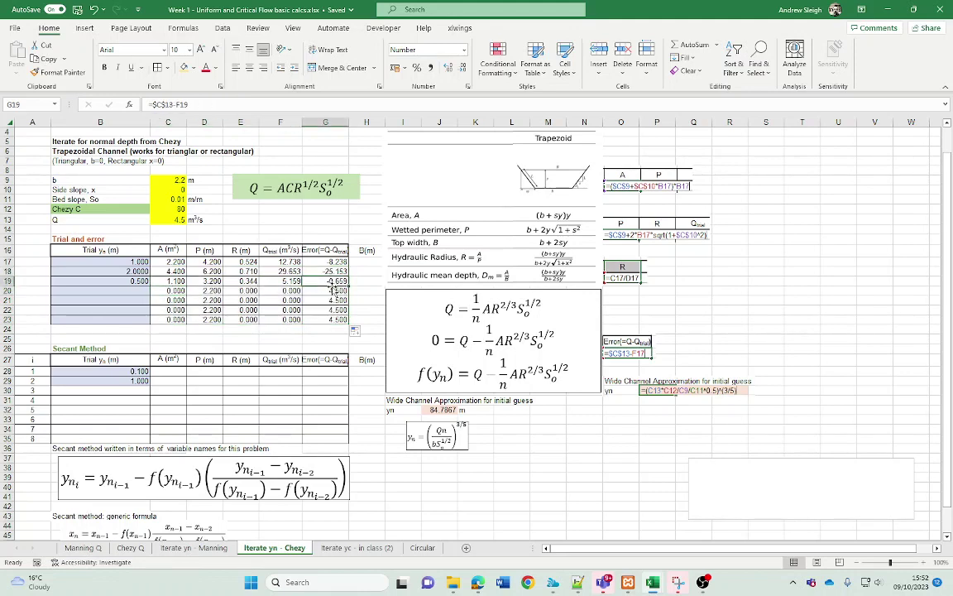
{"action": "left_click", "coordinate": [133, 291]}
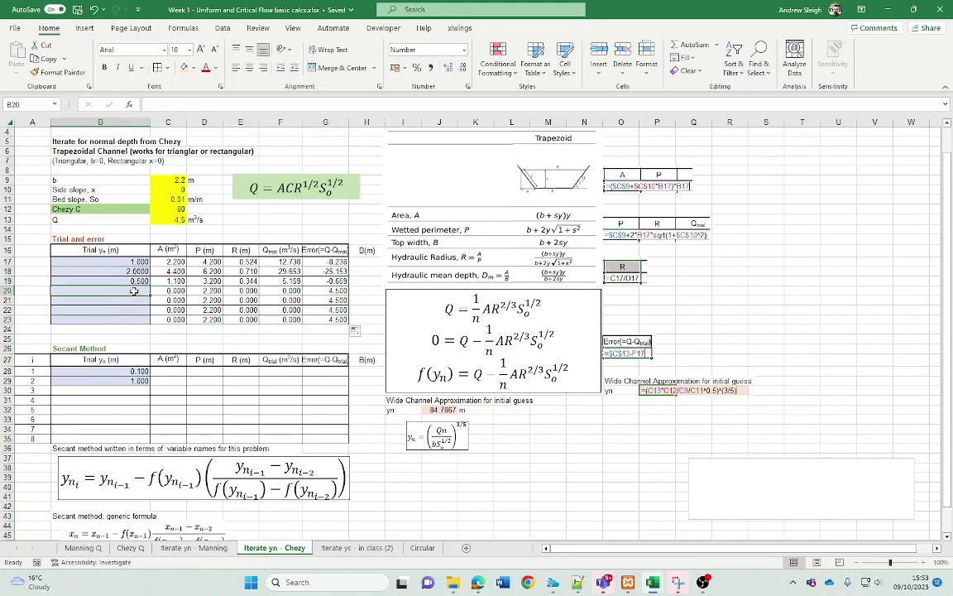
{"action": "type", "text": "0.4"}
{"action": "key", "text": "Return"}
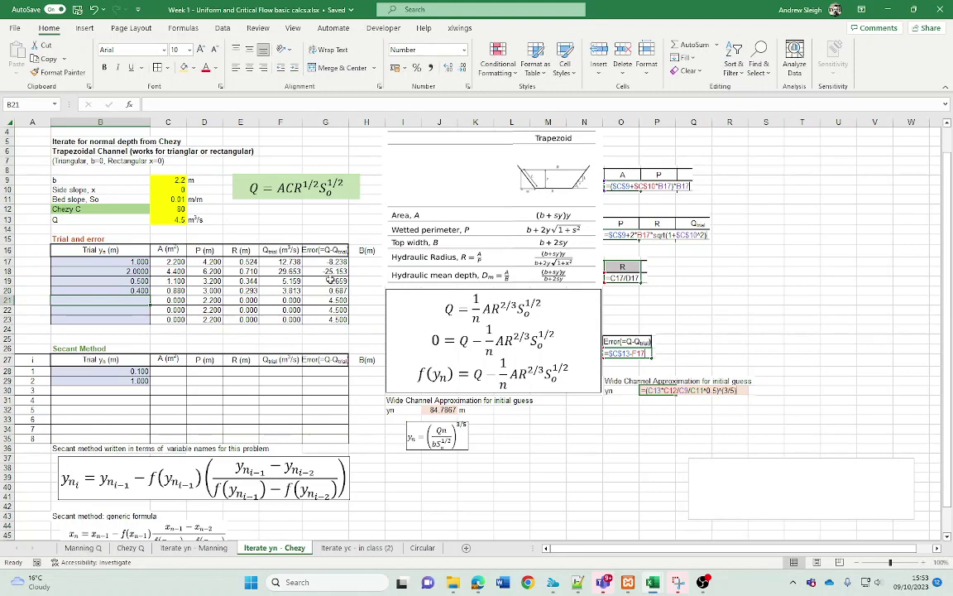
{"action": "left_click_drag", "start_coordinate": [330, 280], "coordinate": [343, 291]}
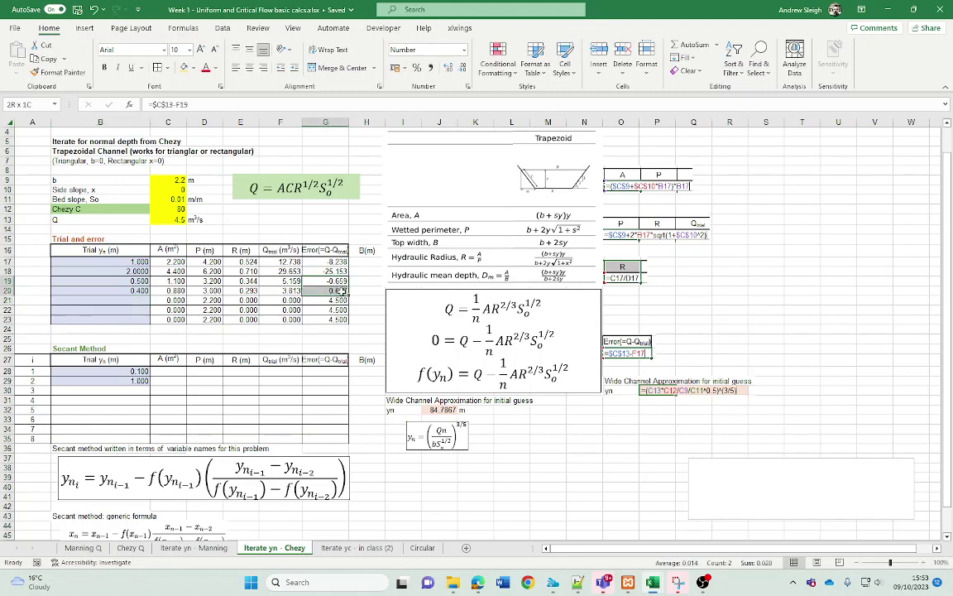
- Add trial depths of 0.45 and 0.455 m, bracketing the normal depth
{"action": "left_click", "coordinate": [135, 299]}
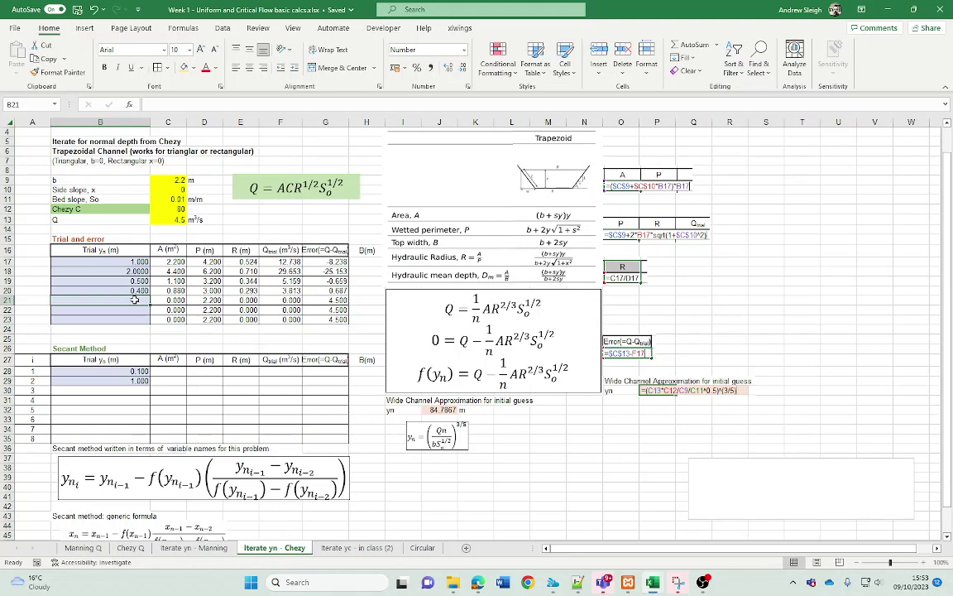
{"action": "type", "text": "0."}
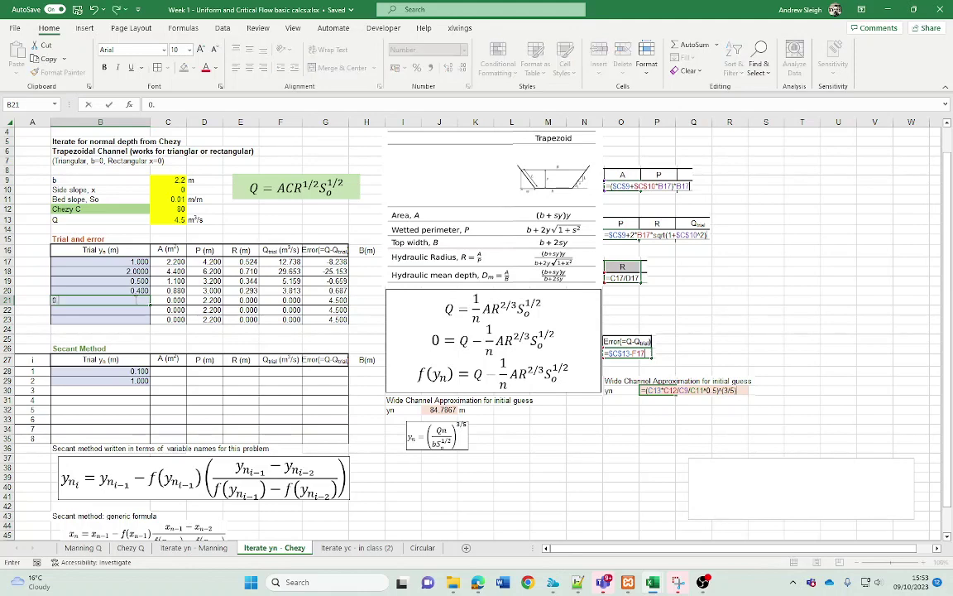
{"action": "type", "text": "45"}
{"action": "key", "text": "Return"}
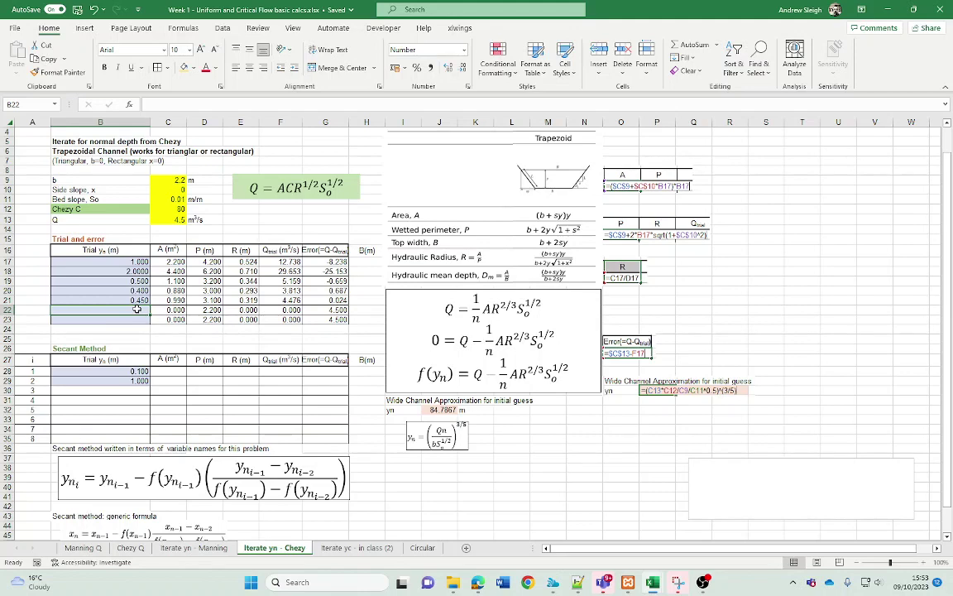
{"action": "type", "text": "0.4"}
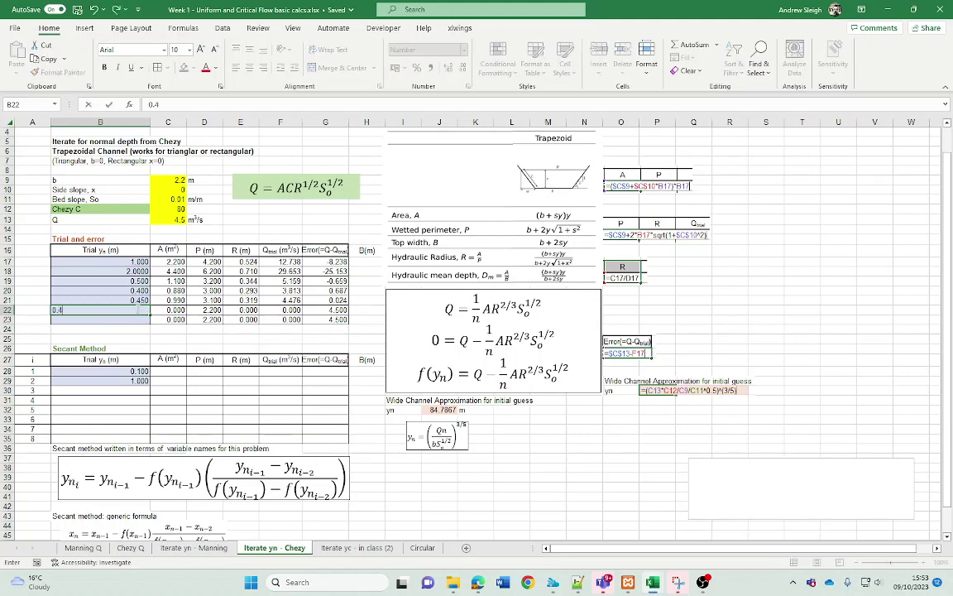
{"action": "type", "text": "6"}
{"action": "key", "text": "Return"}
{"action": "left_click", "coordinate": [138, 308]}
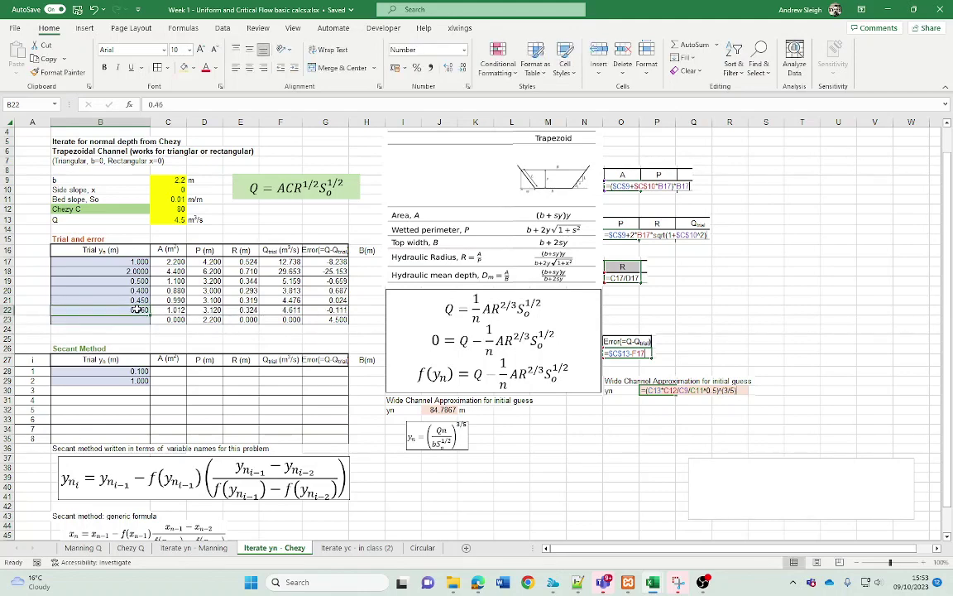
{"action": "type", "text": "0.45"}
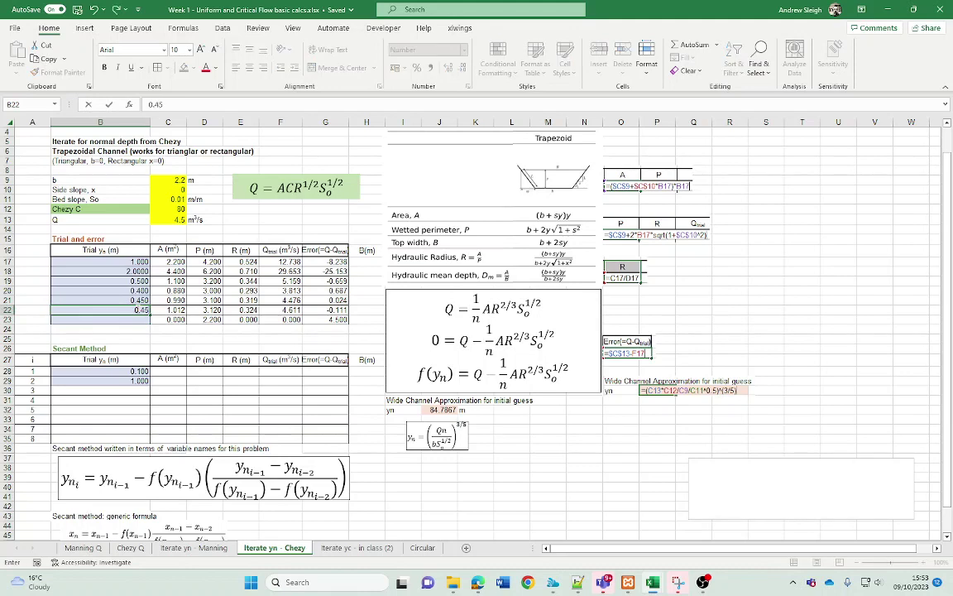
{"action": "type", "text": "5"}
{"action": "key", "text": "Return"}
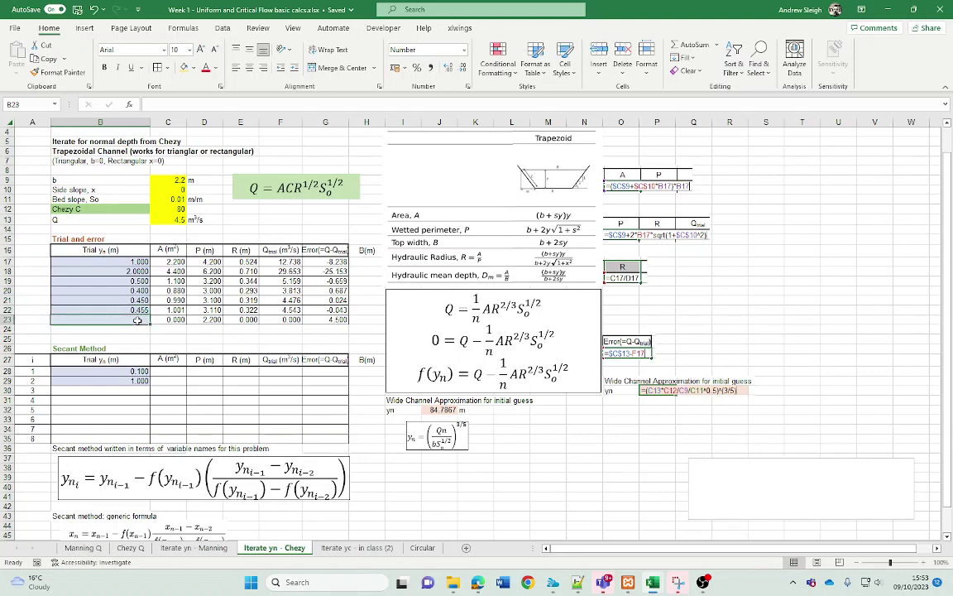
- Copy row 17's A-to-error formulas
{"action": "left_click", "coordinate": [131, 372]}
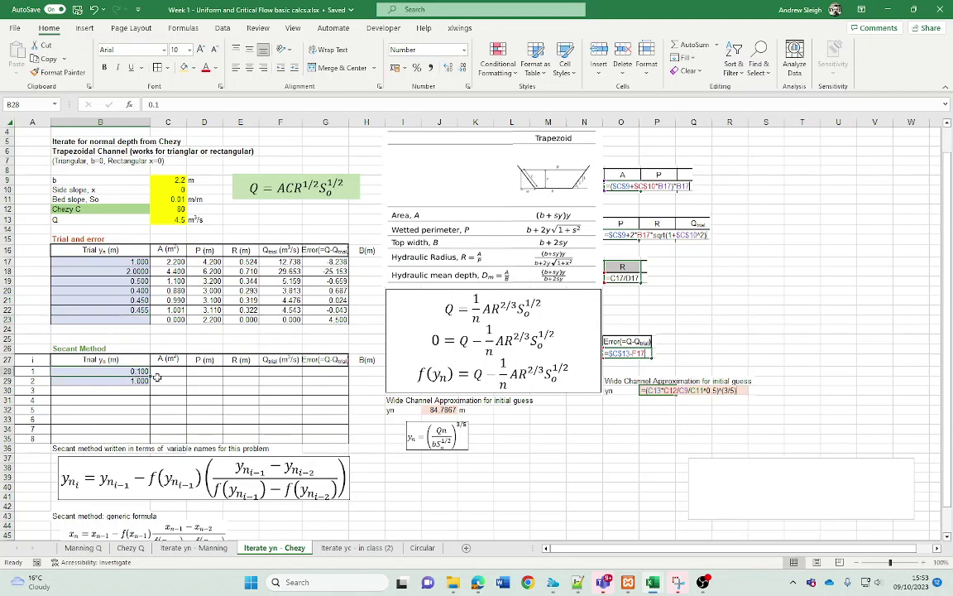
{"action": "left_click_drag", "start_coordinate": [169, 261], "coordinate": [307, 261]}
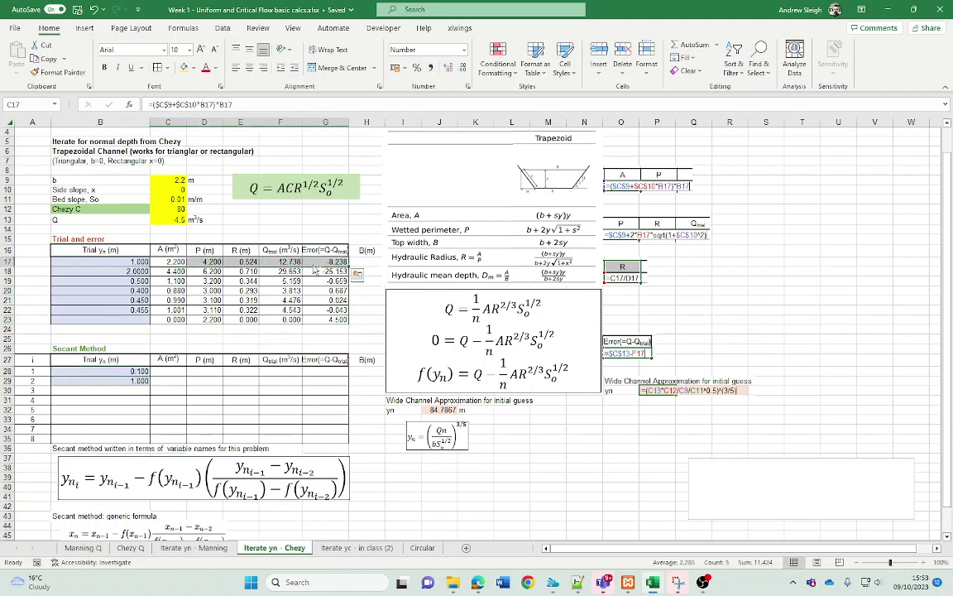
{"action": "key", "text": "ctrl+c"}
- Paste the trial formulas into secant rows 28 and 29, keeping the 0.1 first guess
{"action": "left_click", "coordinate": [168, 370]}
{"action": "key", "text": "ctrl+v"}
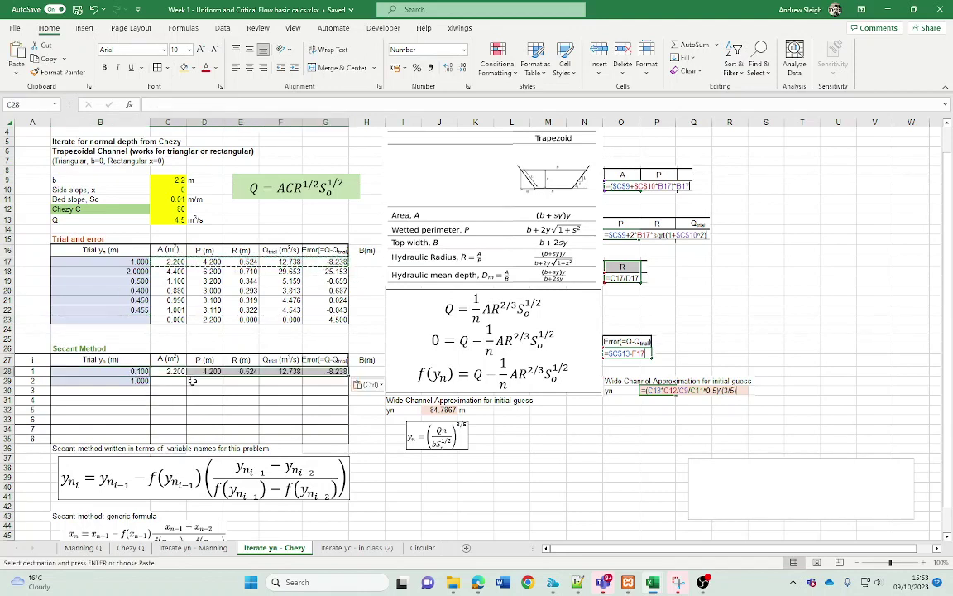
{"action": "left_click_drag", "start_coordinate": [348, 375], "coordinate": [348, 386]}
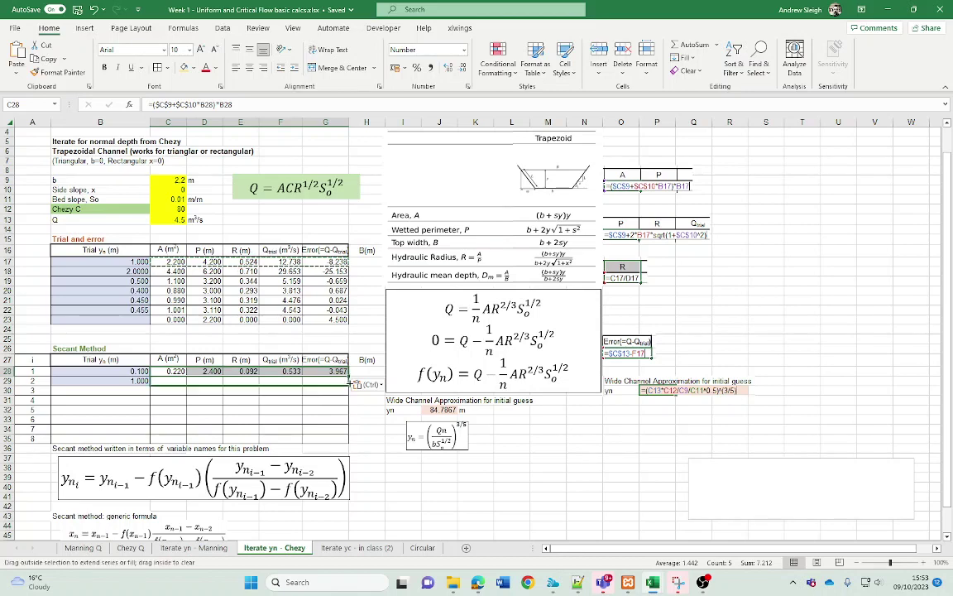
{"action": "left_click", "coordinate": [323, 410]}
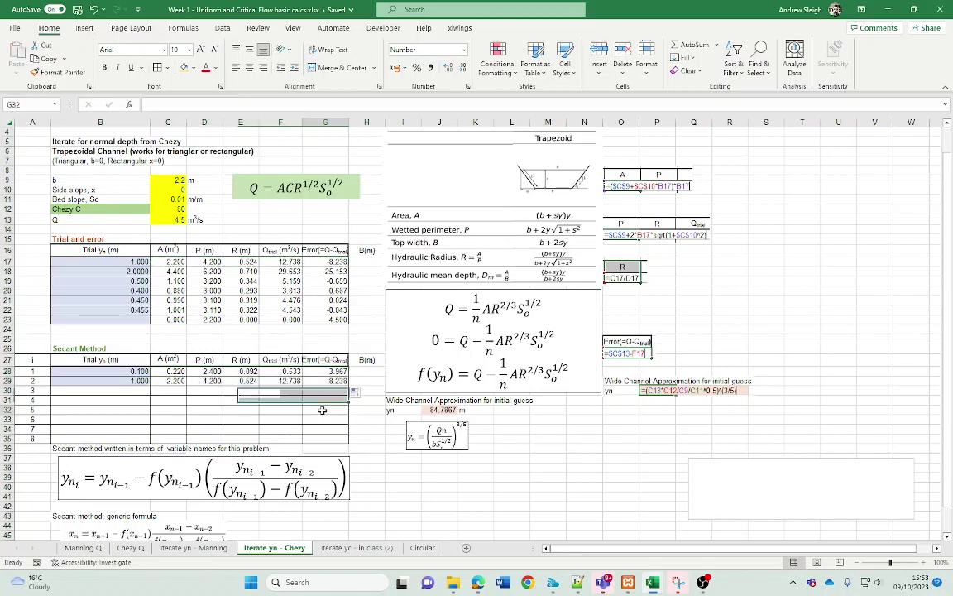
{"action": "left_click", "coordinate": [146, 374]}
{"action": "type", "text": "1"}
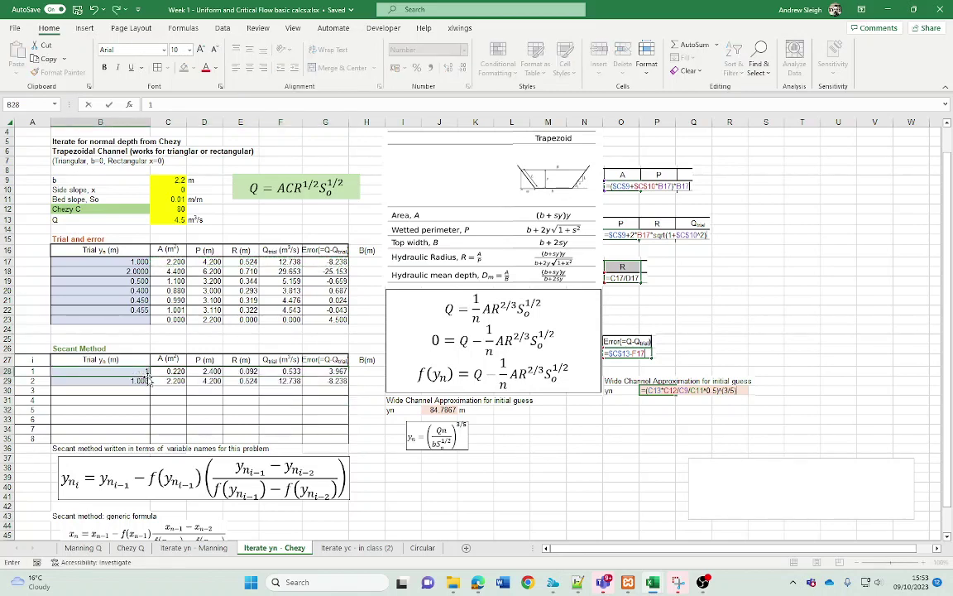
{"action": "key", "text": "ctrl+Return"}
{"action": "key", "text": "ctrl+z"}
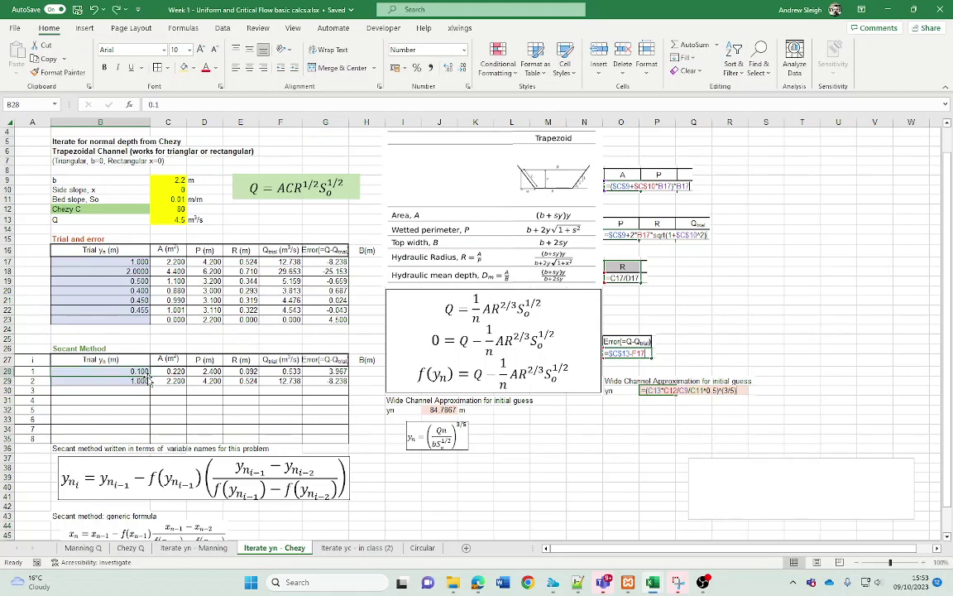
{"action": "key", "text": "Down"}
{"action": "key", "text": "Down"}
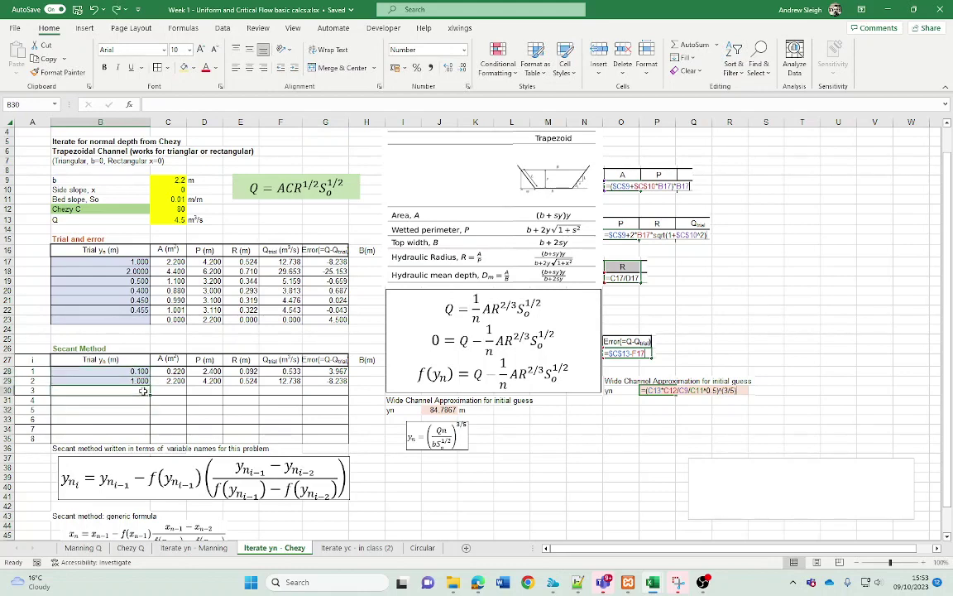
- Copy the Manning sheet's B30 secant formula into B30 of the Chezy sheet
{"action": "left_click", "coordinate": [200, 551]}
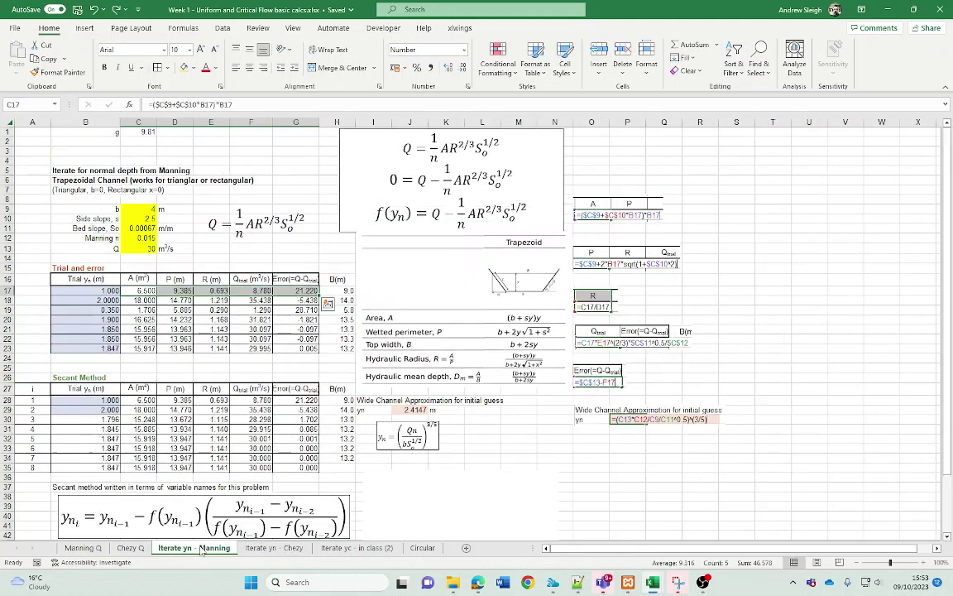
{"action": "left_click", "coordinate": [110, 420]}
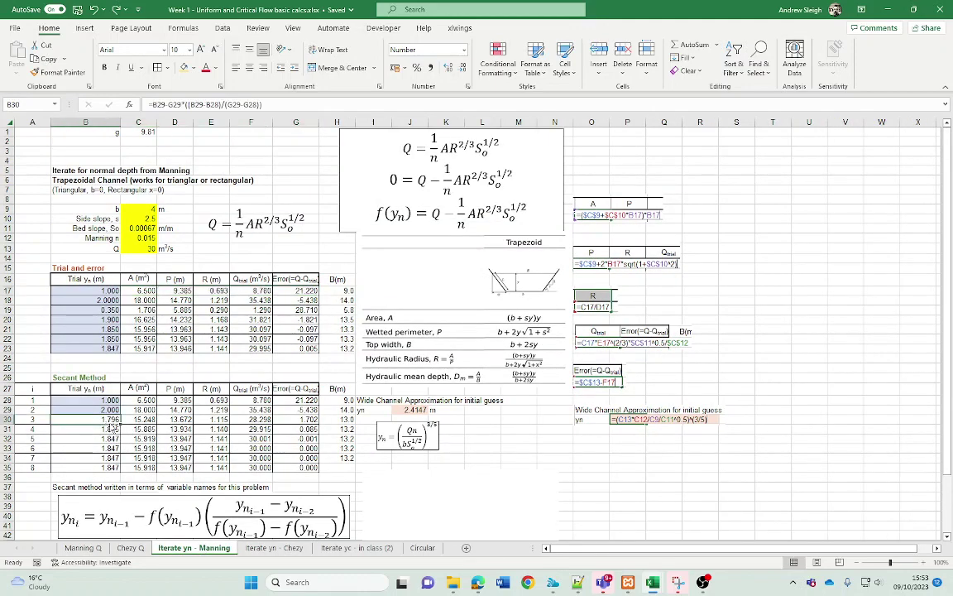
{"action": "key", "text": "ctrl+c"}
{"action": "left_click", "coordinate": [273, 548]}
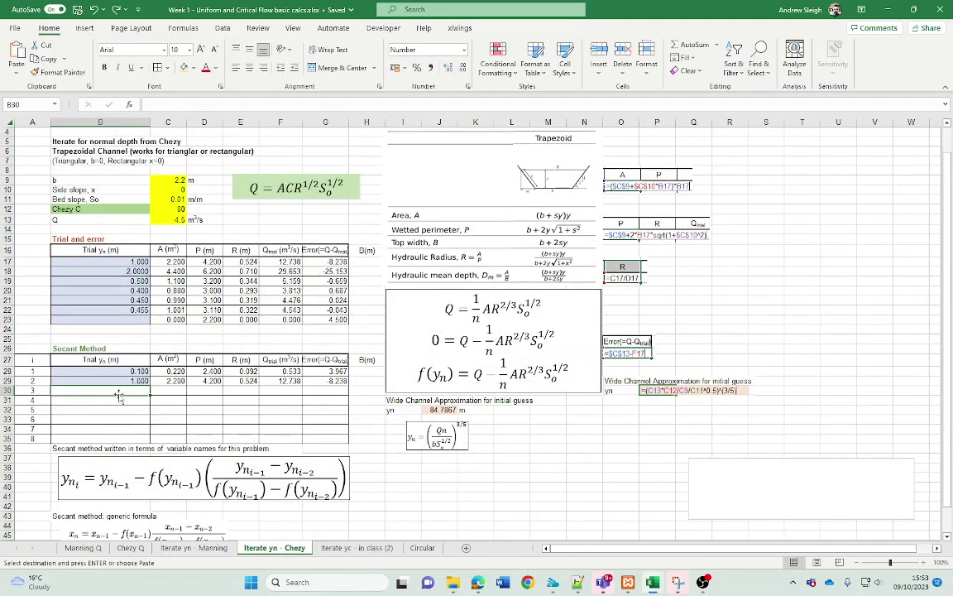
{"action": "key", "text": "ctrl+v"}
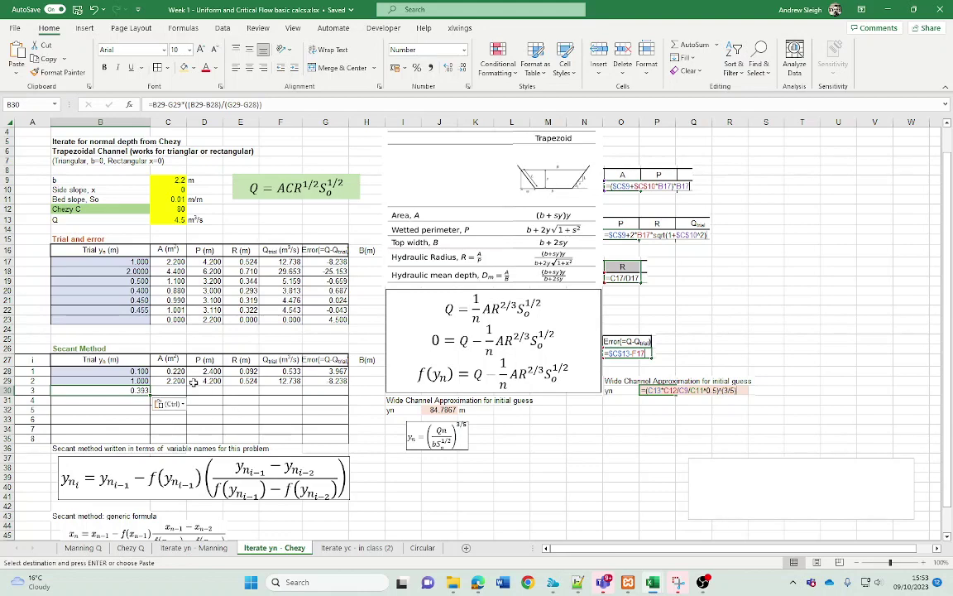
- Fill the iteration formulas down to row 35, converging on 0.452 m
{"action": "left_click_drag", "start_coordinate": [193, 382], "coordinate": [347, 390]}
{"action": "left_click_drag", "start_coordinate": [125, 389], "coordinate": [331, 390]}
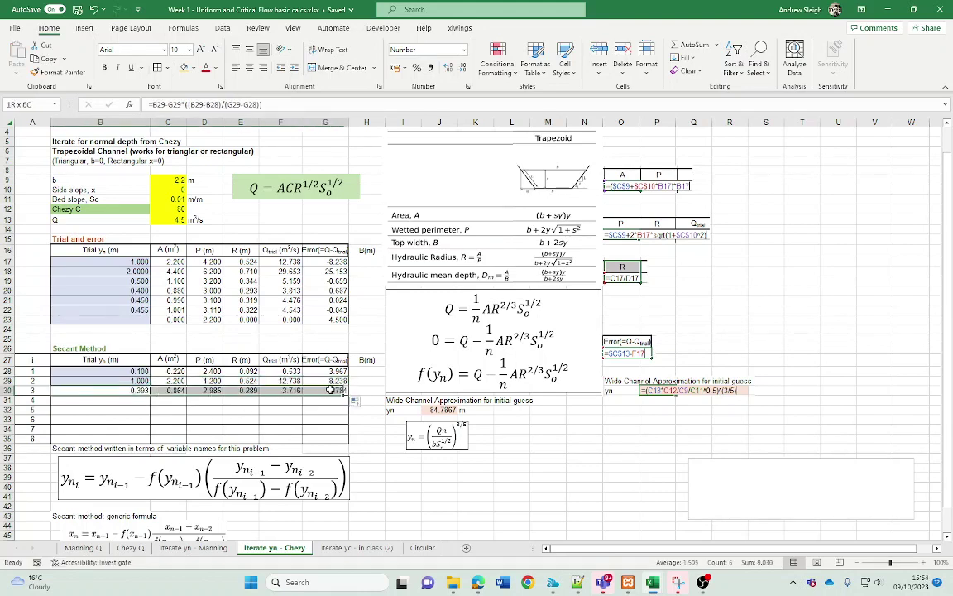
{"action": "double_click", "coordinate": [349, 395]}
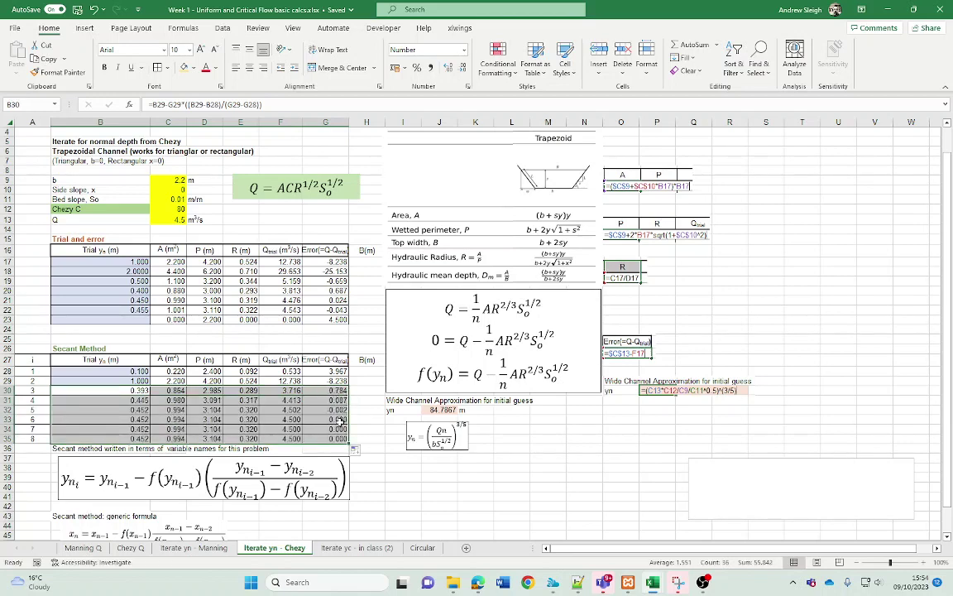
{"action": "mouse_move", "coordinate": [340, 420]}
{"action": "left_mouse_down"}
{"action": "mouse_move", "coordinate": [143, 427]}
{"action": "mouse_move", "coordinate": [340, 429]}
{"action": "left_mouse_up"}
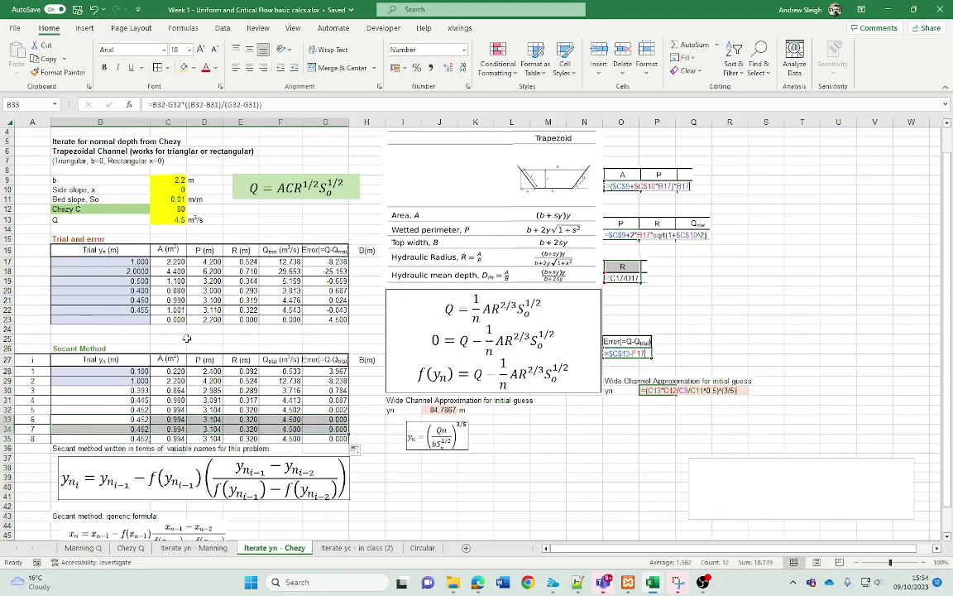
- Enter a final trial depth of 0.452 m in B23, correcting the mistyped 0.425
{"action": "left_click", "coordinate": [124, 319]}
{"action": "type", "text": "0.425"}
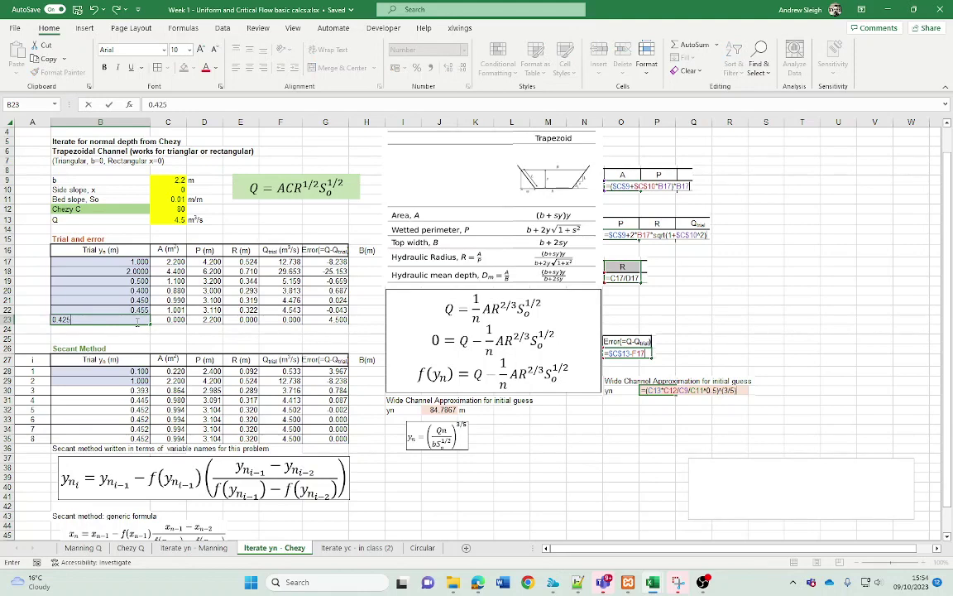
{"action": "key", "text": "Return"}
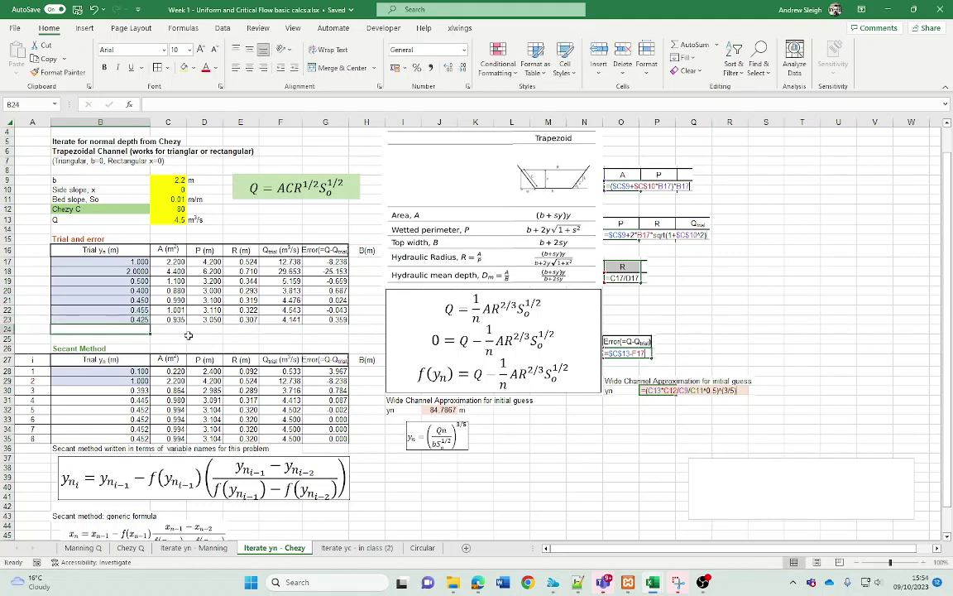
{"action": "left_click", "coordinate": [146, 317]}
{"action": "double_click", "coordinate": [145, 319]}
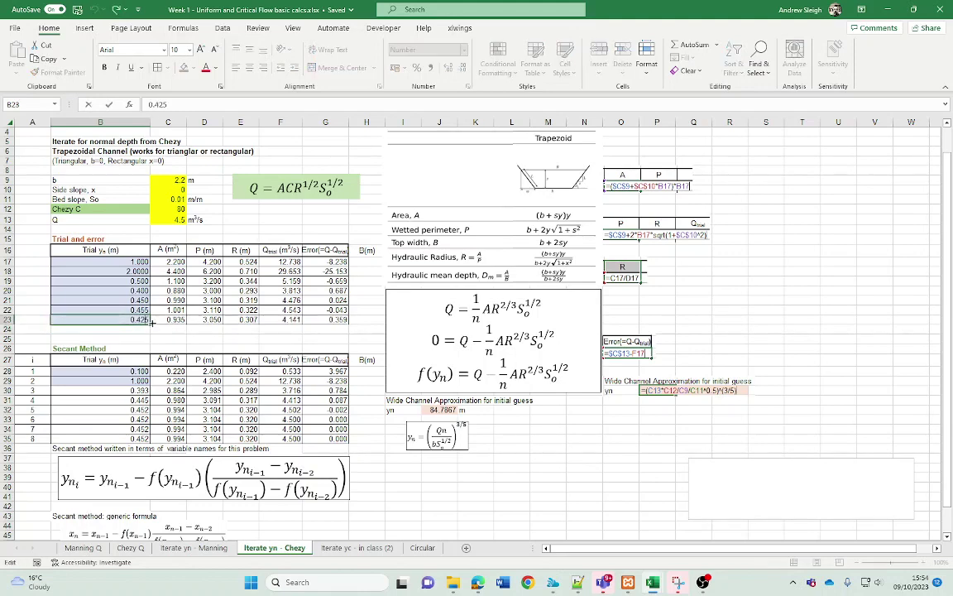
{"action": "key", "text": "BackSpace"}
{"action": "type", "text": "2"}
{"action": "key", "text": "Return"}
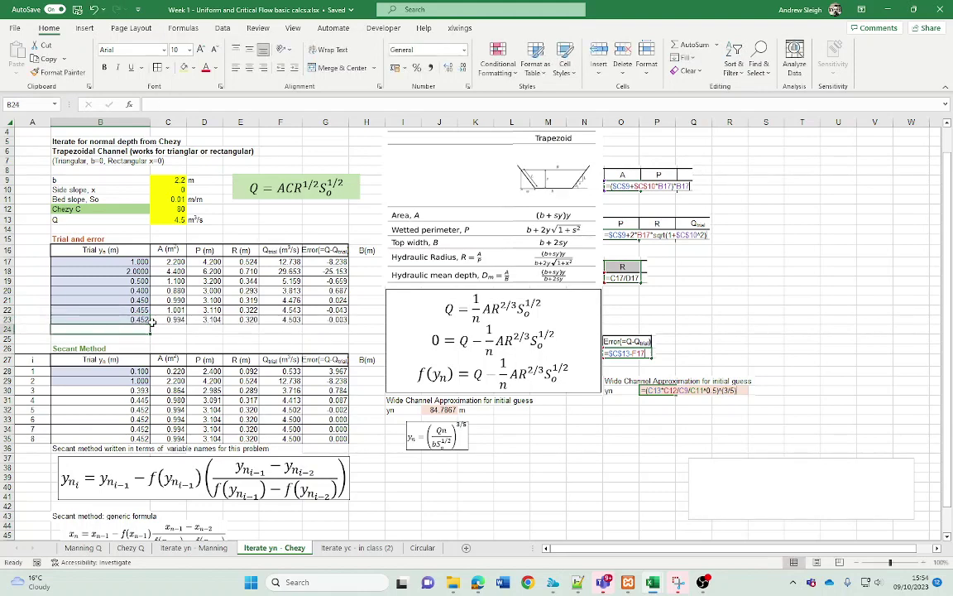
- Review the G23 error, the B33 secant formula and the wide-channel guess block
{"action": "left_click", "coordinate": [313, 319]}
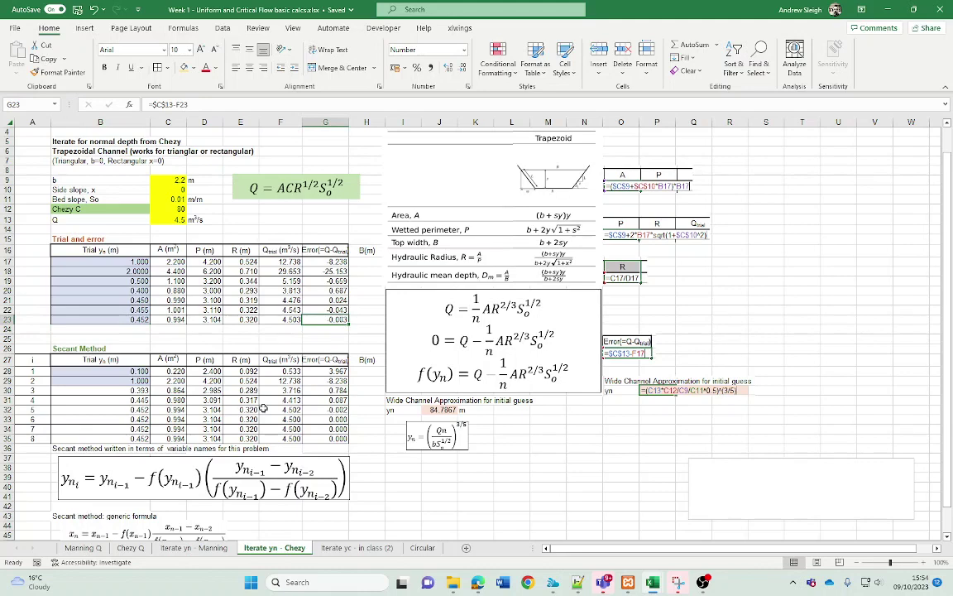
{"action": "left_click", "coordinate": [143, 420]}
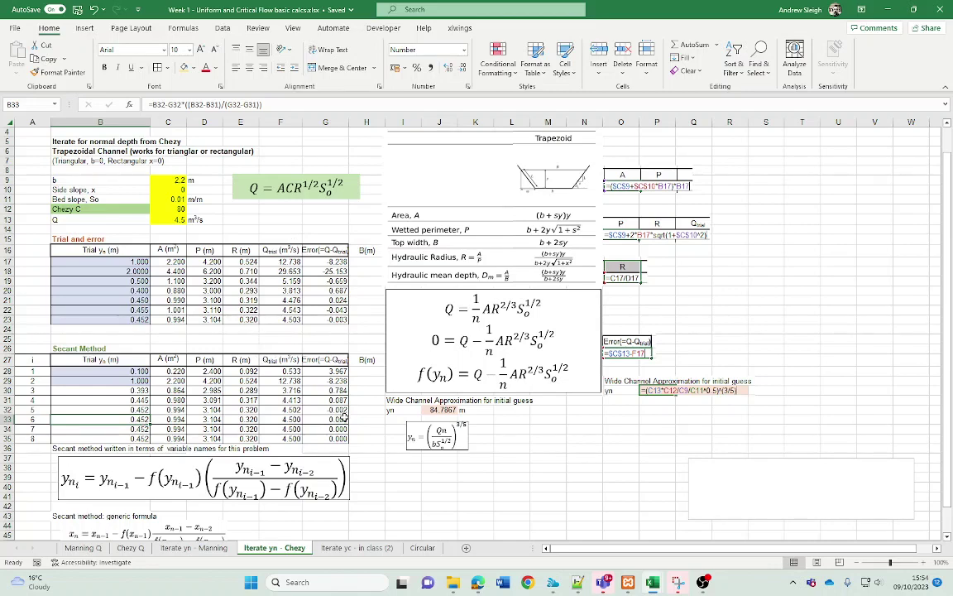
{"action": "left_click", "coordinate": [403, 458]}
{"action": "left_click_drag", "start_coordinate": [393, 410], "coordinate": [461, 444]}
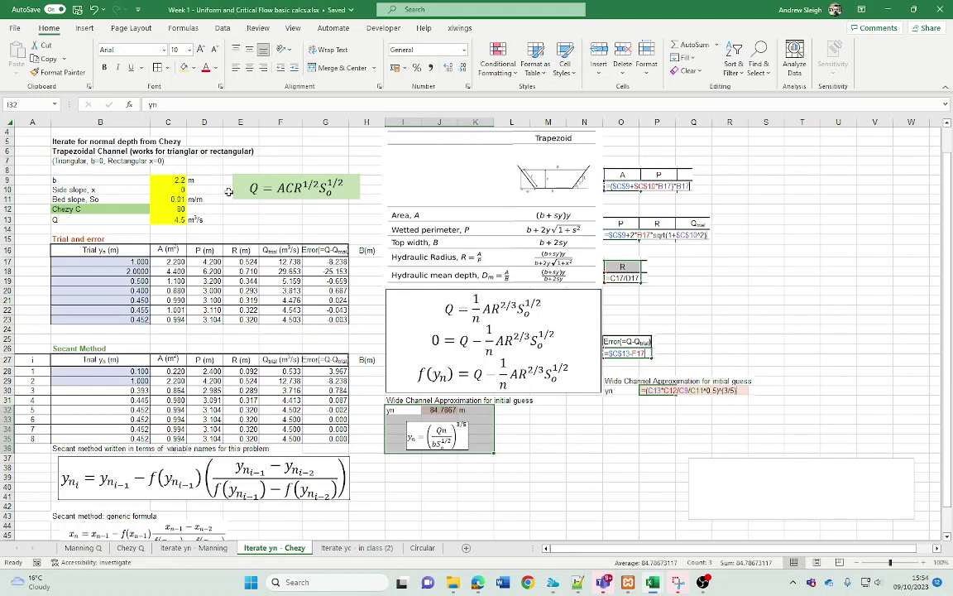
- Set bottom width b to 100 m and review the final secant row and wide-channel yn
{"action": "left_click", "coordinate": [171, 180]}
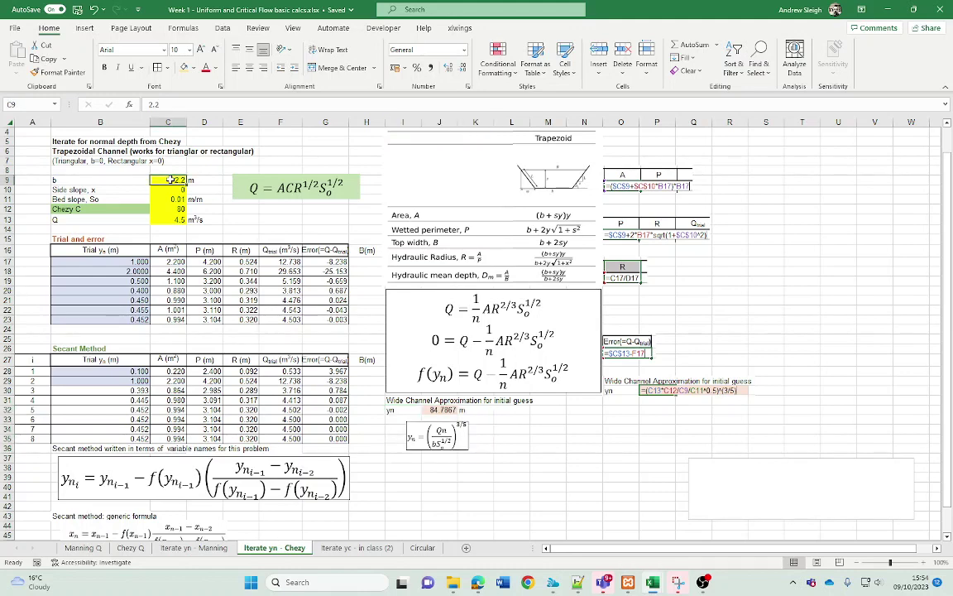
{"action": "type", "text": "100"}
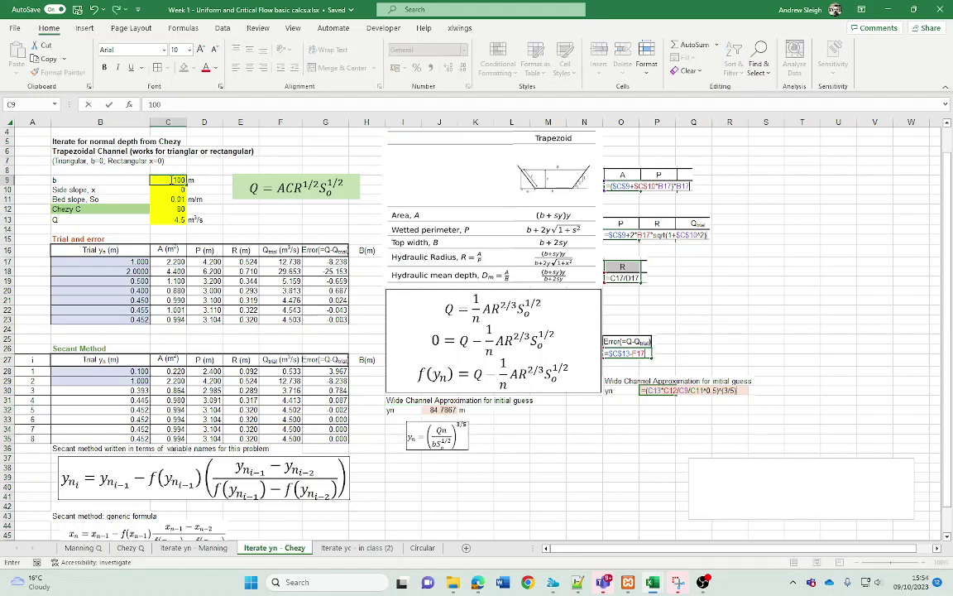
{"action": "key", "text": "Return"}
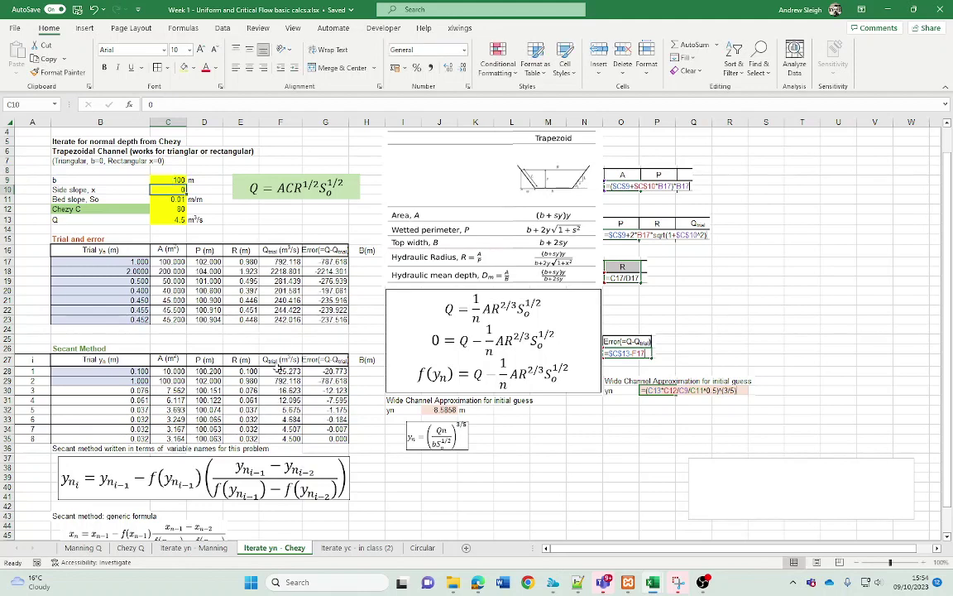
{"action": "left_click_drag", "start_coordinate": [124, 440], "coordinate": [329, 440]}
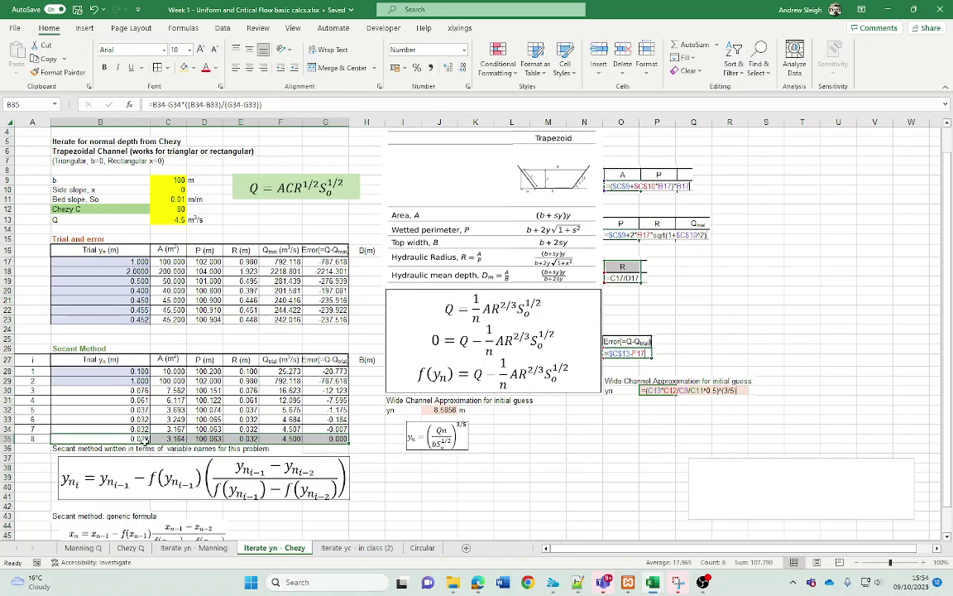
{"action": "left_click", "coordinate": [458, 431]}
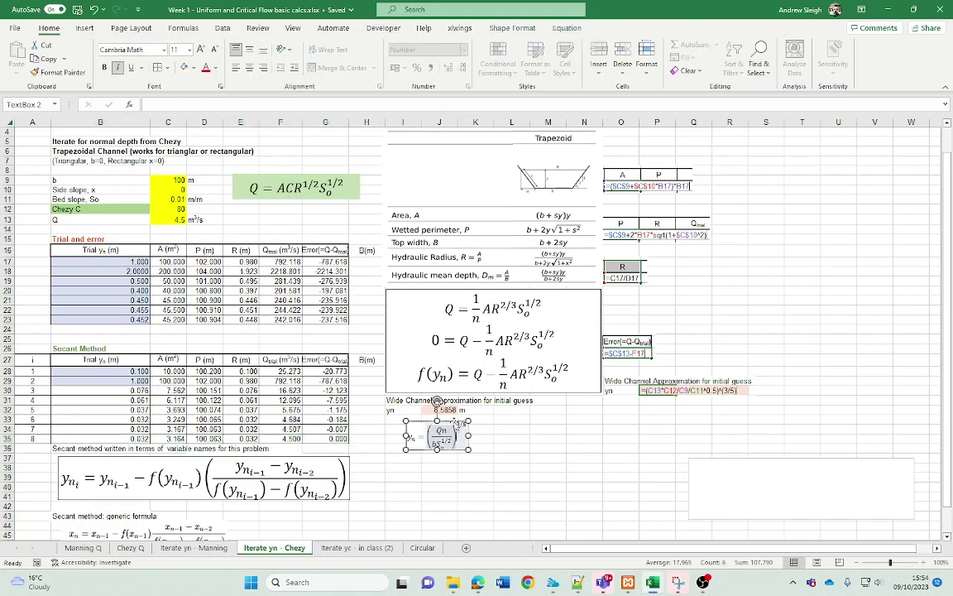
- Inspect the wide-channel yn formula, the width b value and the yn equation box
{"action": "left_click", "coordinate": [453, 409]}
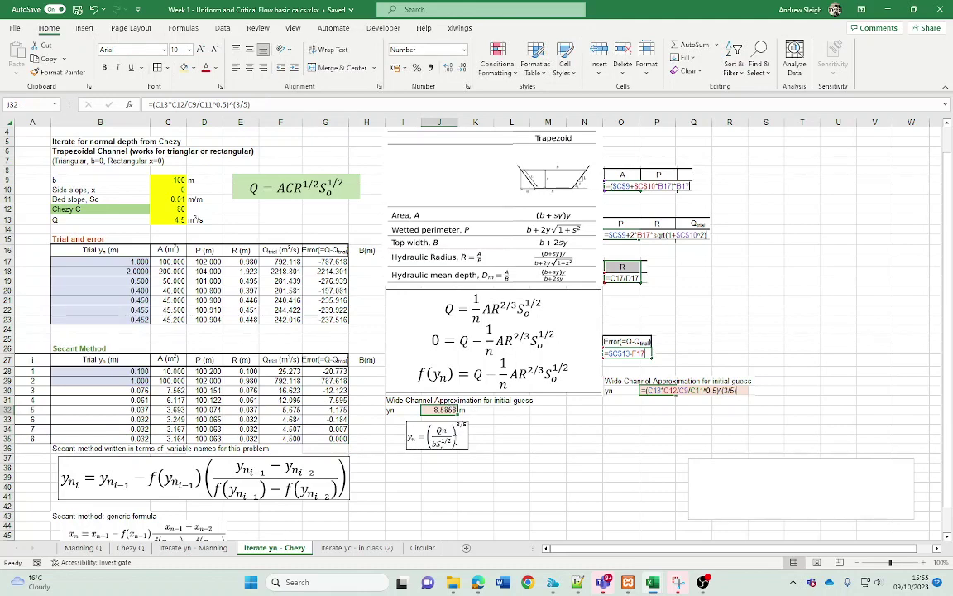
{"action": "left_click", "coordinate": [439, 433]}
{"action": "left_click", "coordinate": [461, 410]}
{"action": "left_click", "coordinate": [159, 177]}
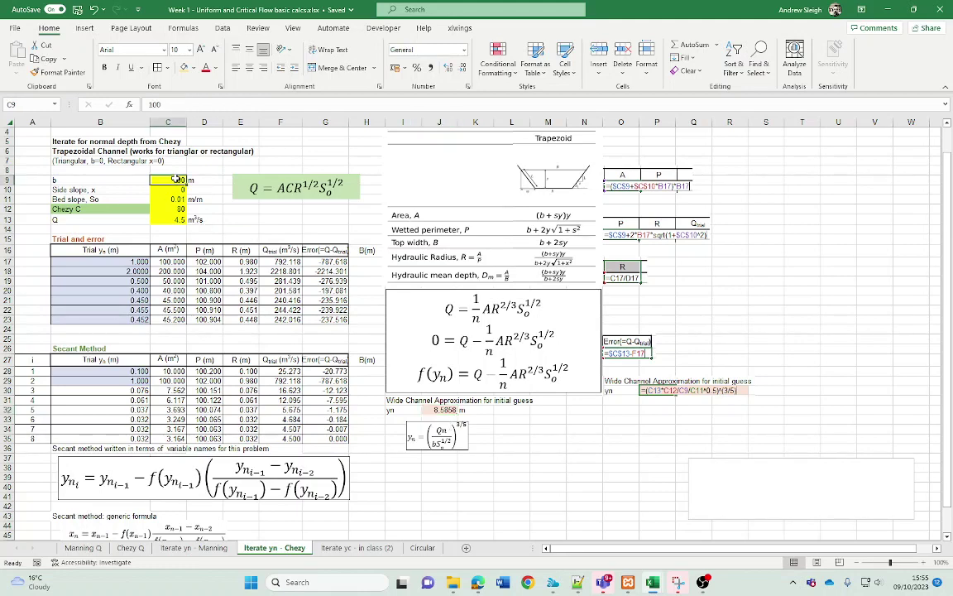
{"action": "left_click", "coordinate": [410, 402]}
{"action": "left_click", "coordinate": [512, 447]}
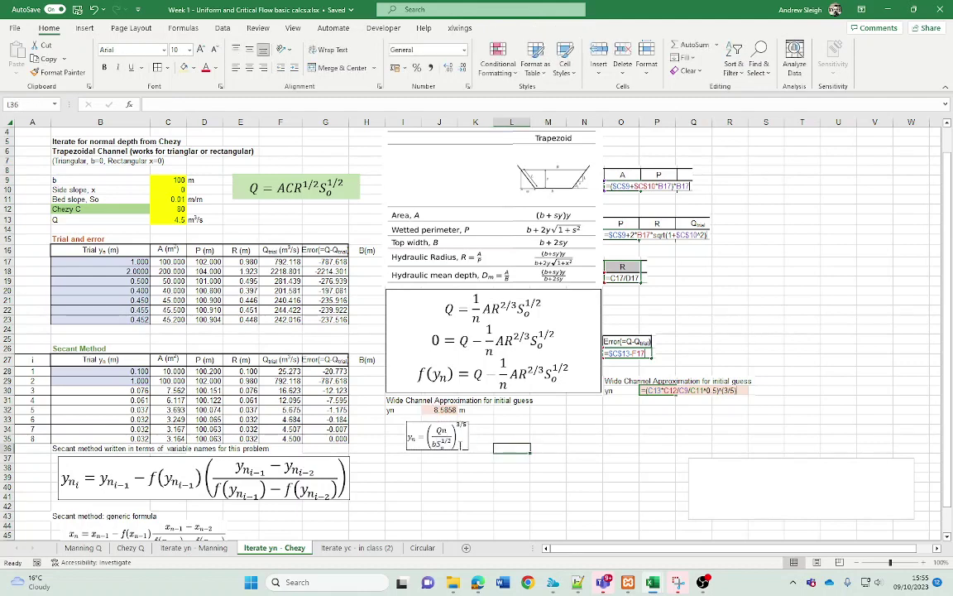
{"action": "left_click", "coordinate": [438, 433]}
{"action": "left_click", "coordinate": [449, 454]}
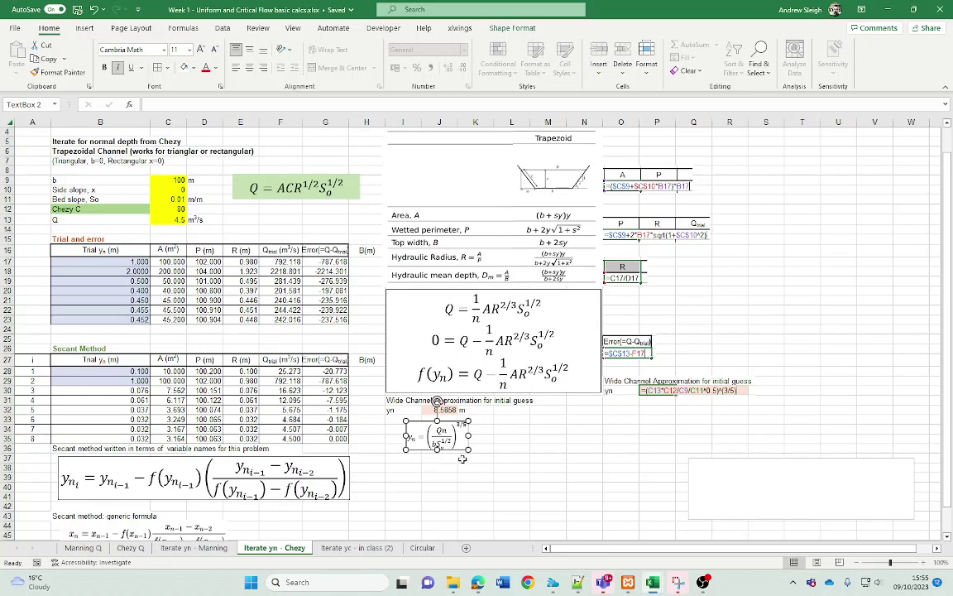
{"action": "left_click", "coordinate": [450, 458]}
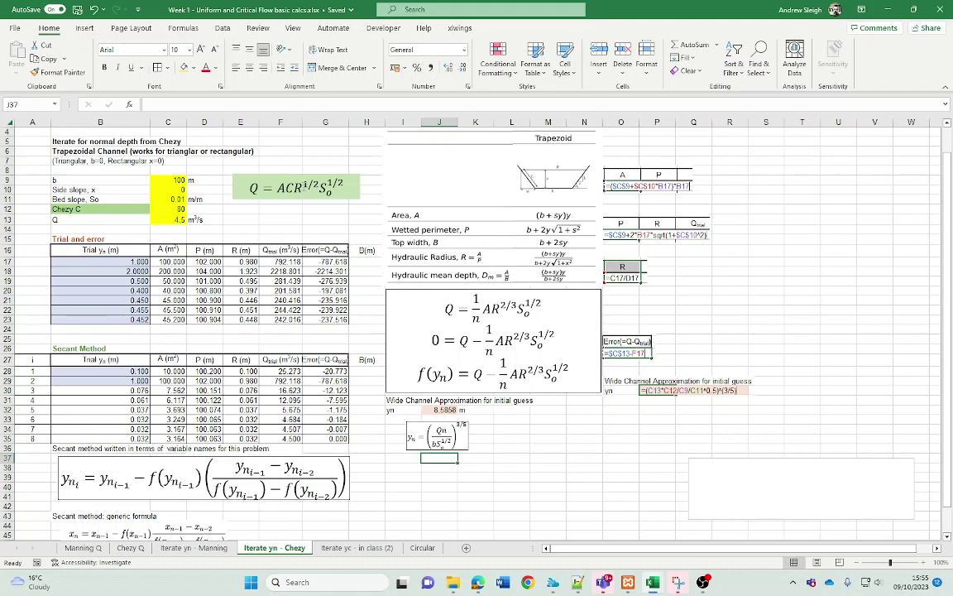
{"action": "left_click", "coordinate": [438, 435]}
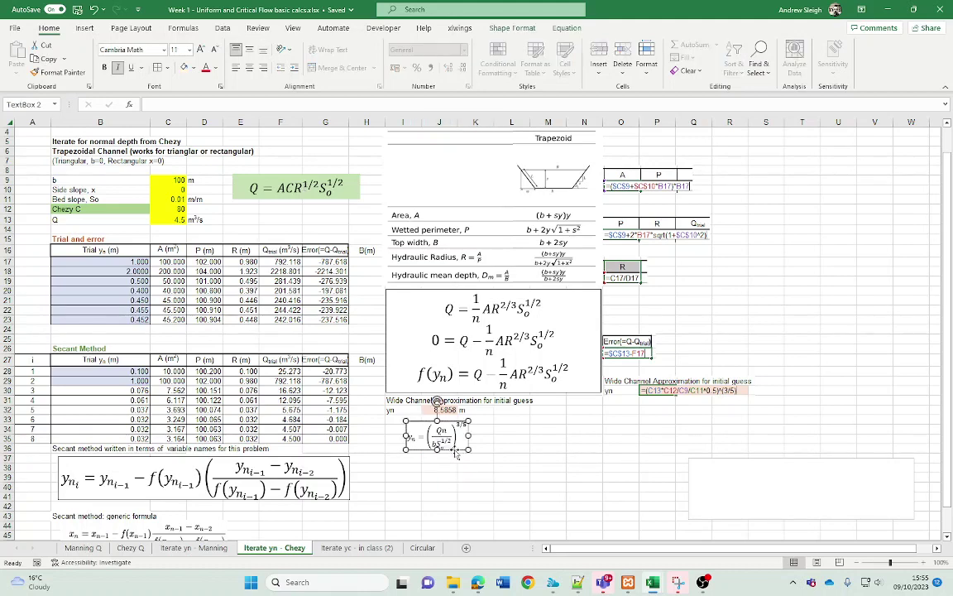
{"action": "key", "text": "Escape"}
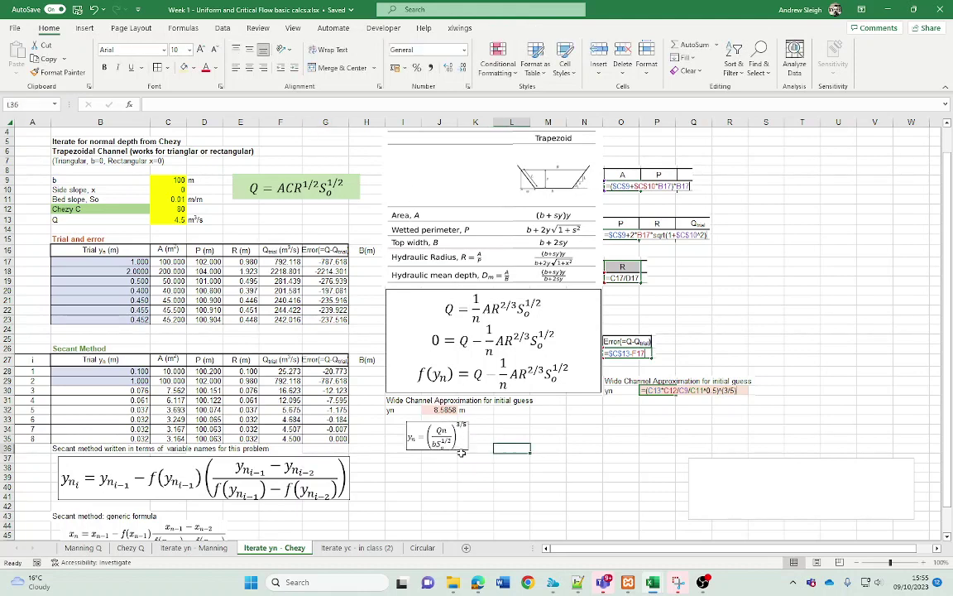
- Drag the empty lower-right text box up beneath the Wide Channel Approximation note
{"action": "left_click", "coordinate": [739, 475]}
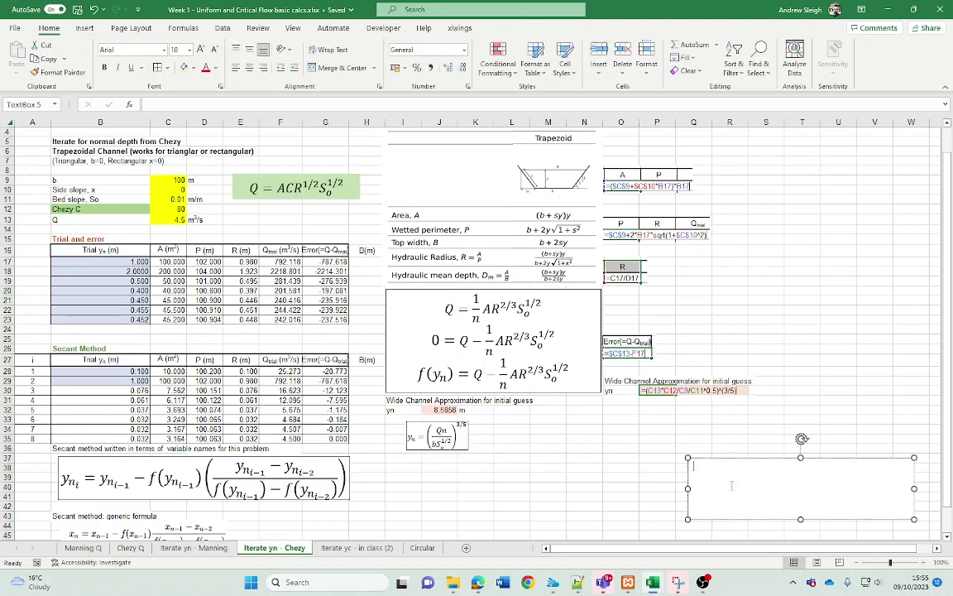
{"action": "left_click", "coordinate": [739, 475]}
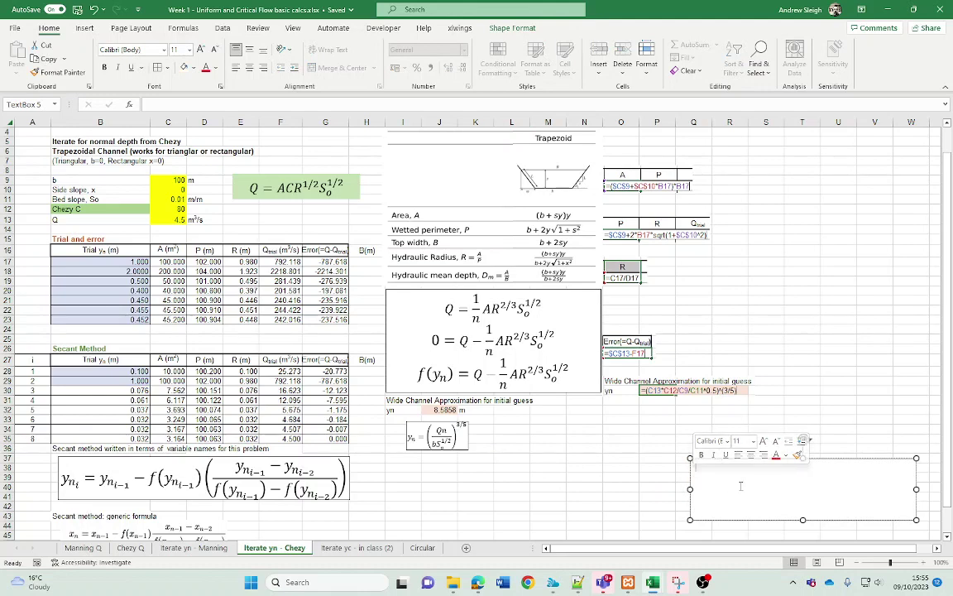
{"action": "left_click_drag", "start_coordinate": [730, 462], "coordinate": [413, 401]}
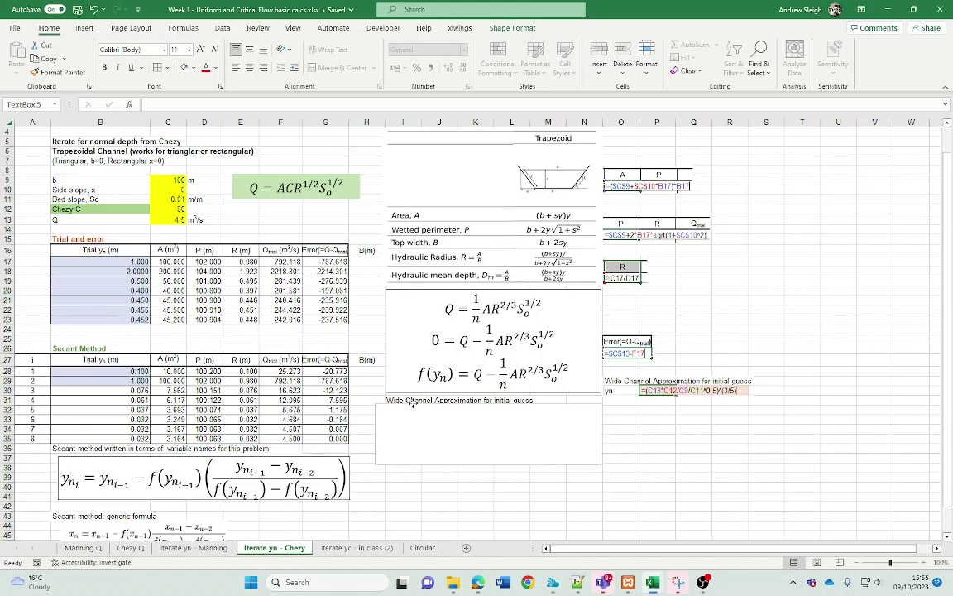
{"action": "left_click", "coordinate": [439, 525]}
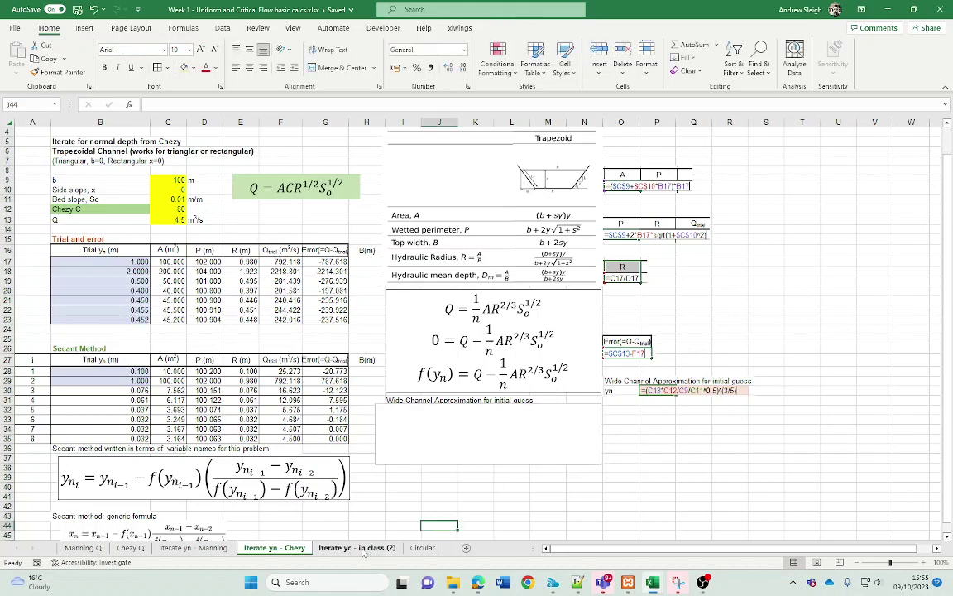
- Switch to the 'Iterate yc - in class (2)' sheet and select area cell C16
{"action": "left_click", "coordinate": [362, 550]}
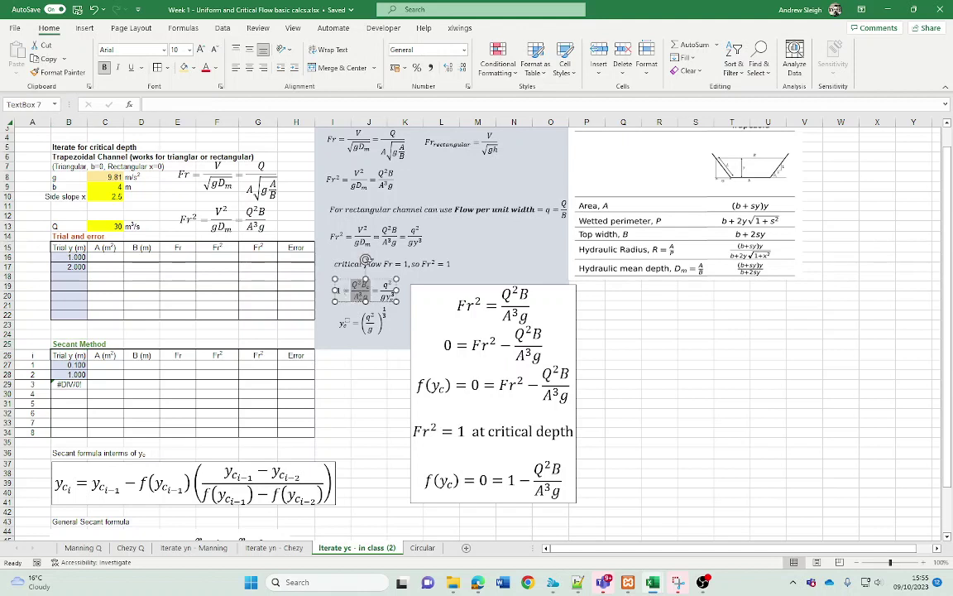
{"action": "left_click", "coordinate": [360, 289]}
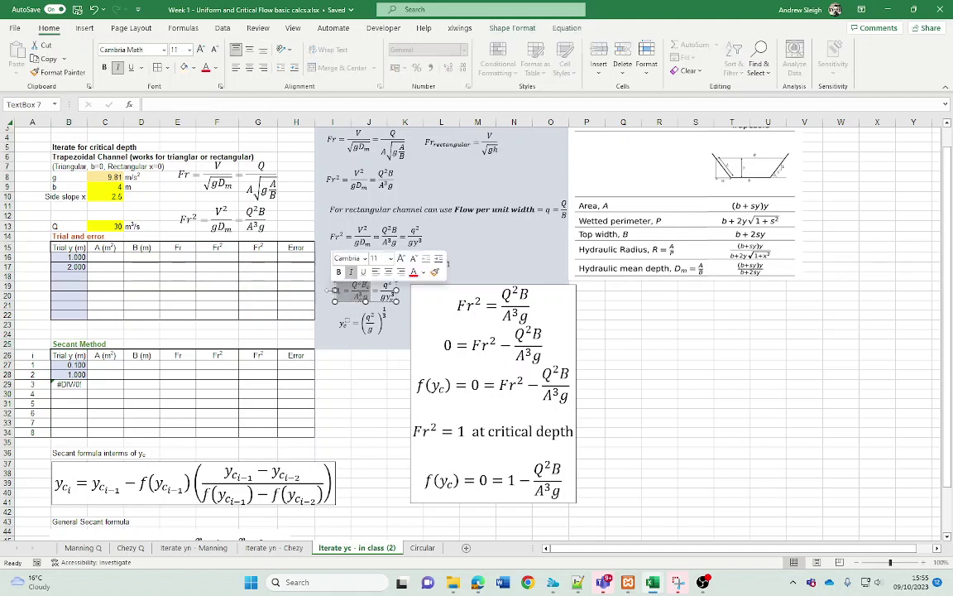
{"action": "left_click", "coordinate": [362, 360]}
{"action": "left_click", "coordinate": [177, 267]}
{"action": "left_click", "coordinate": [108, 257]}
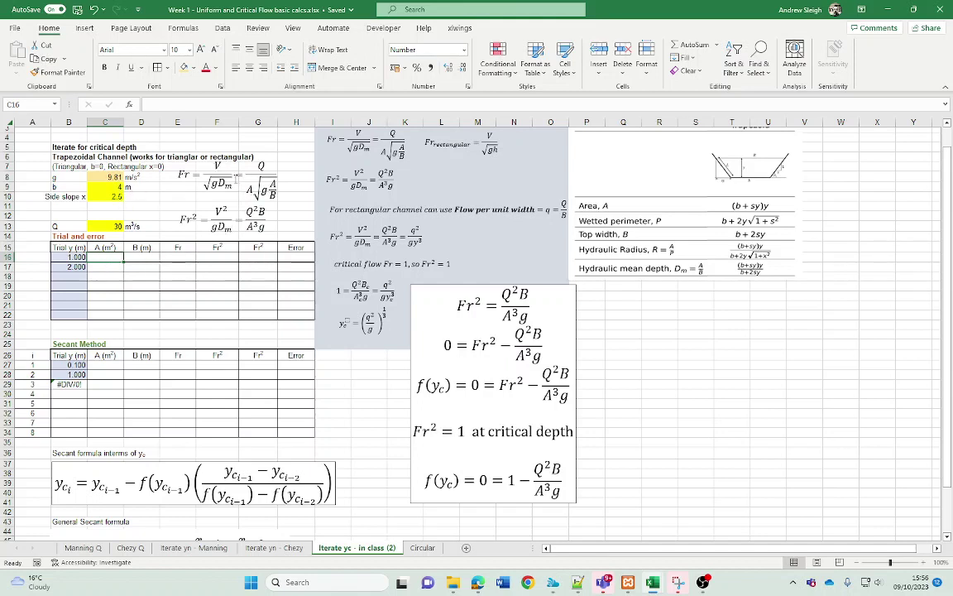
- Inspect the Froude number equation box, highlighting its A term
{"action": "left_click", "coordinate": [237, 176]}
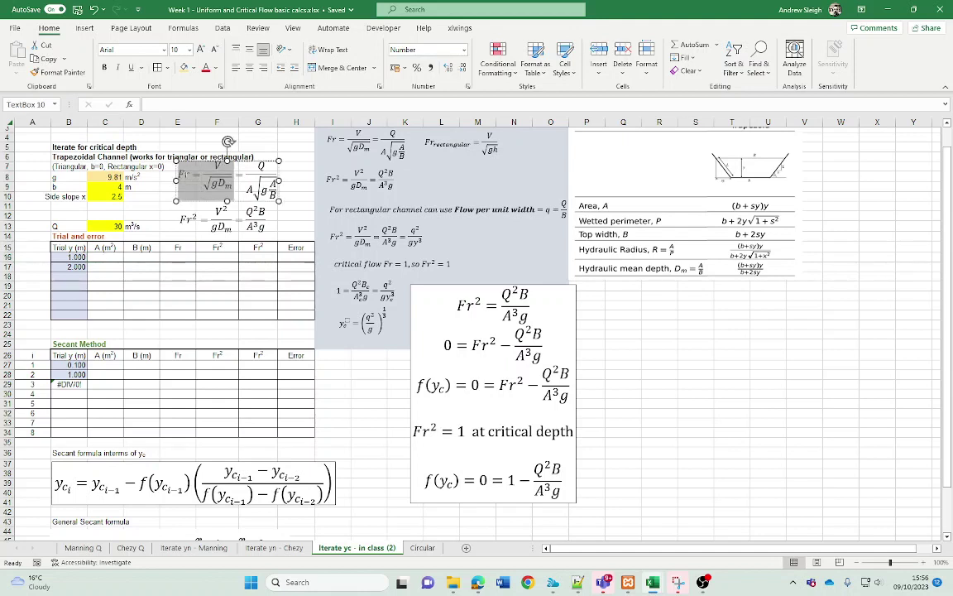
{"action": "left_click", "coordinate": [214, 187]}
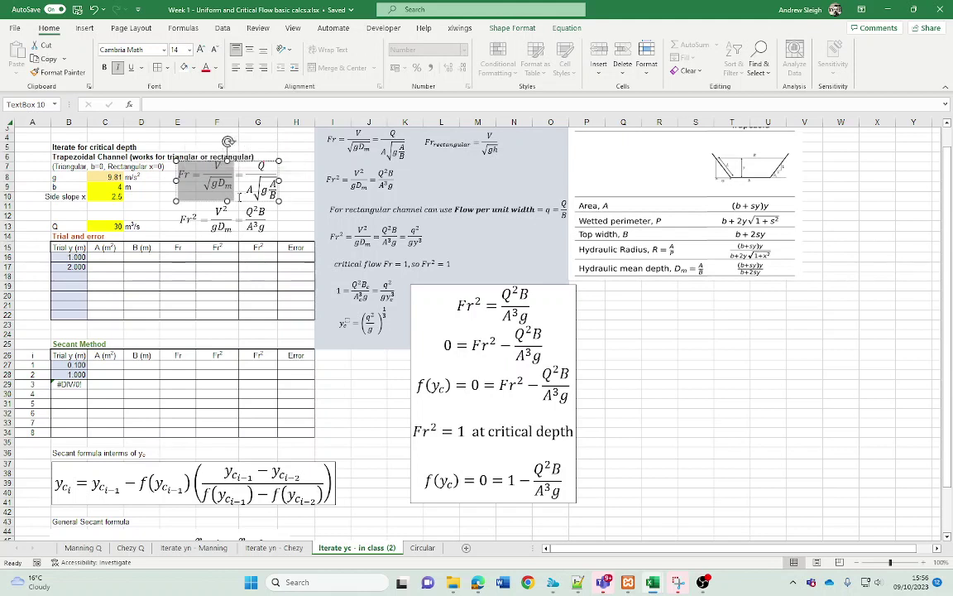
{"action": "left_click", "coordinate": [237, 176]}
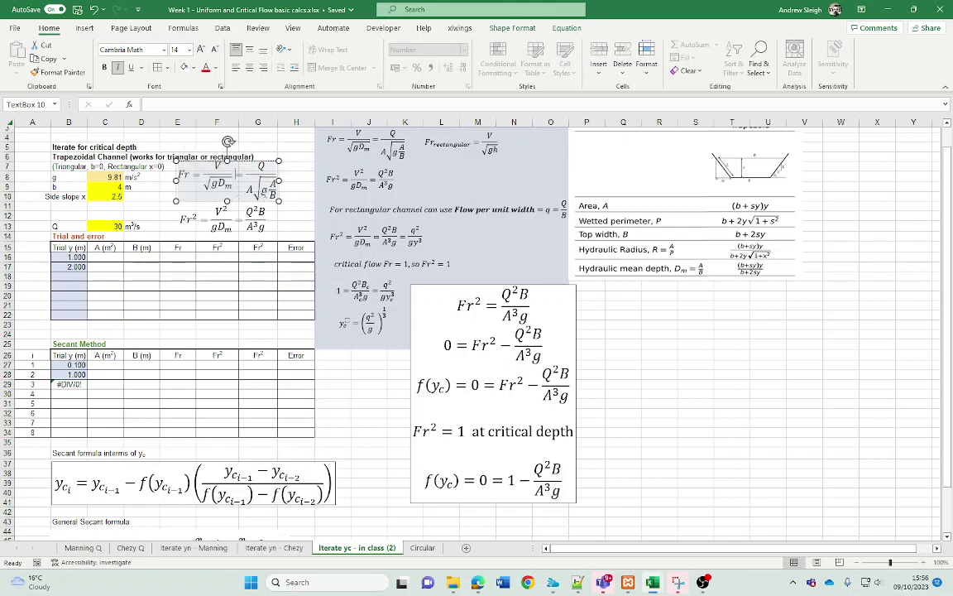
{"action": "double_click", "coordinate": [271, 184]}
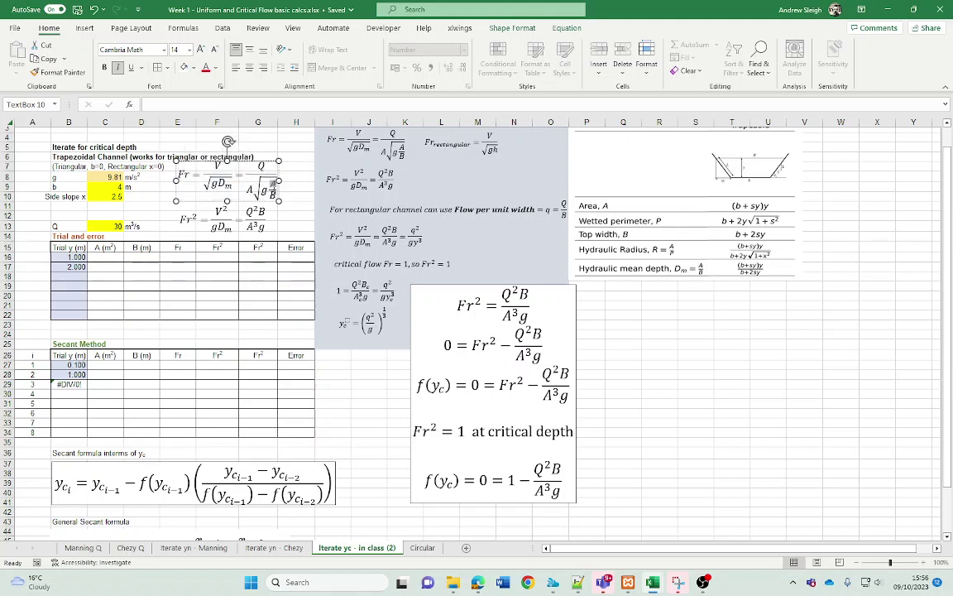
- Enter =($C$9+$C$10*B16)*B16 in C16 so the trial area reads 6.500
{"action": "key", "text": "Escape"}
{"action": "left_click", "coordinate": [104, 259]}
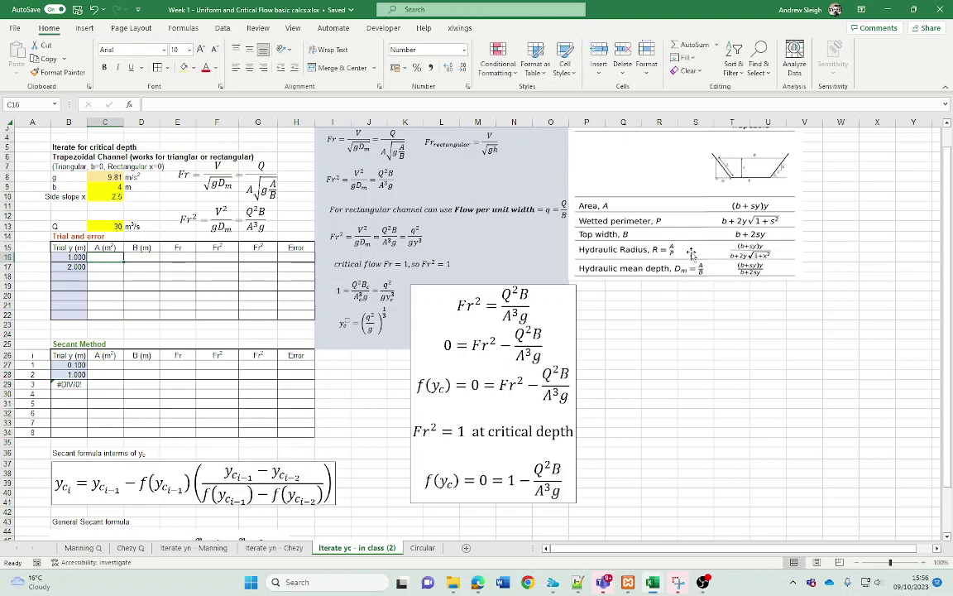
{"action": "type", "text": "="}
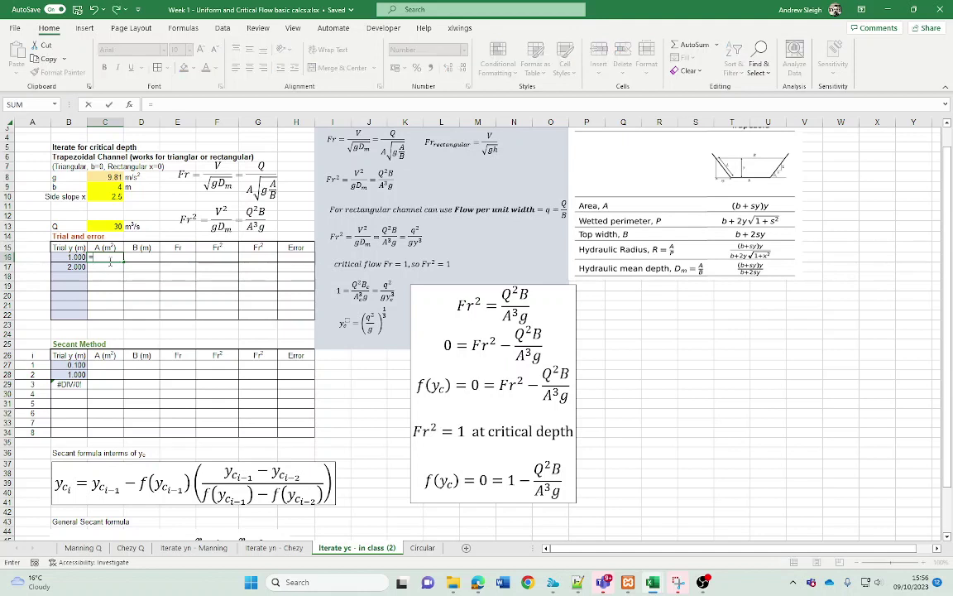
{"action": "type", "text": "("}
{"action": "left_click", "coordinate": [114, 186]}
{"action": "key", "text": "F4"}
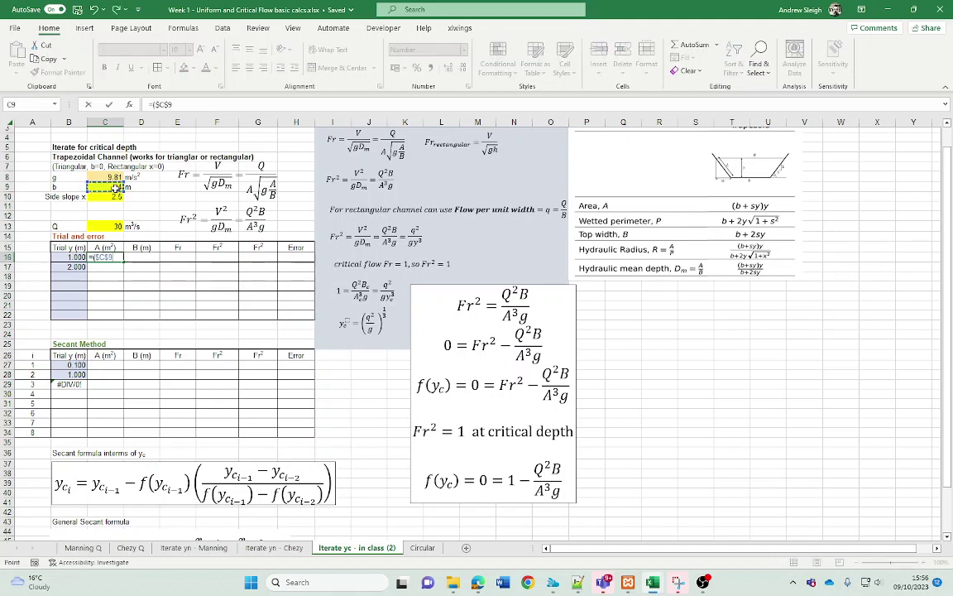
{"action": "type", "text": "+"}
{"action": "left_click", "coordinate": [111, 196]}
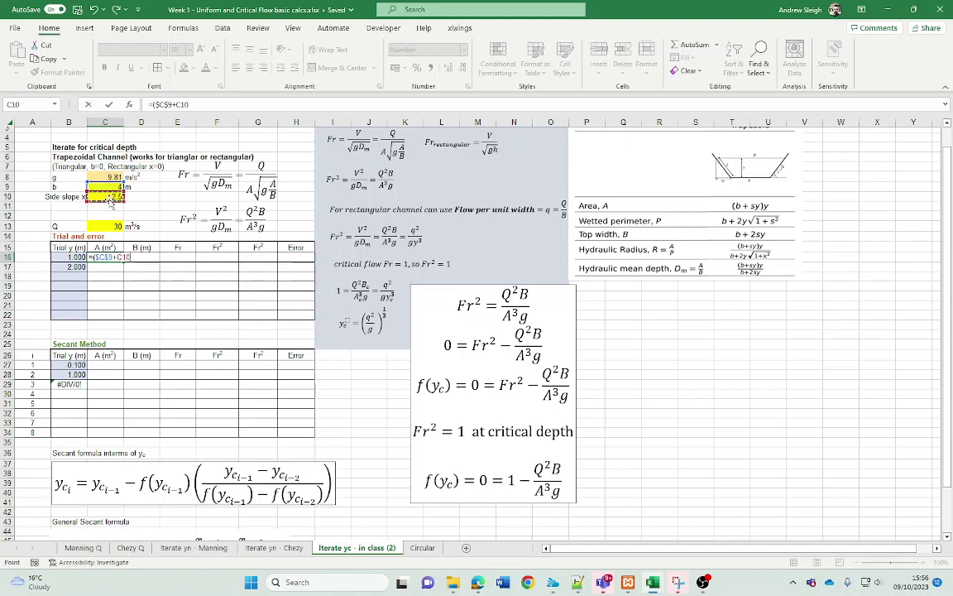
{"action": "key", "text": "F4"}
{"action": "type", "text": "*"}
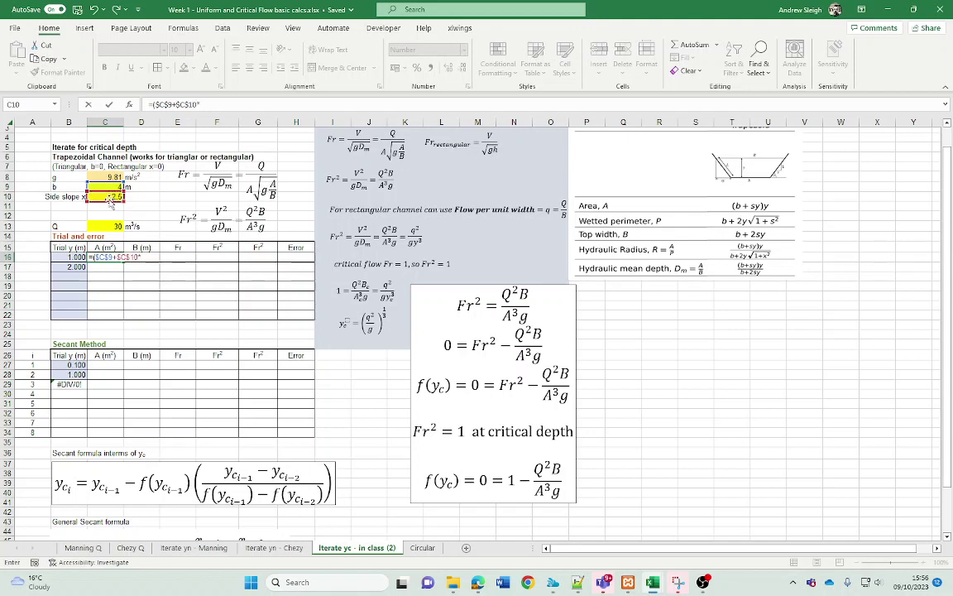
{"action": "left_click", "coordinate": [70, 258]}
{"action": "type", "text": ")"}
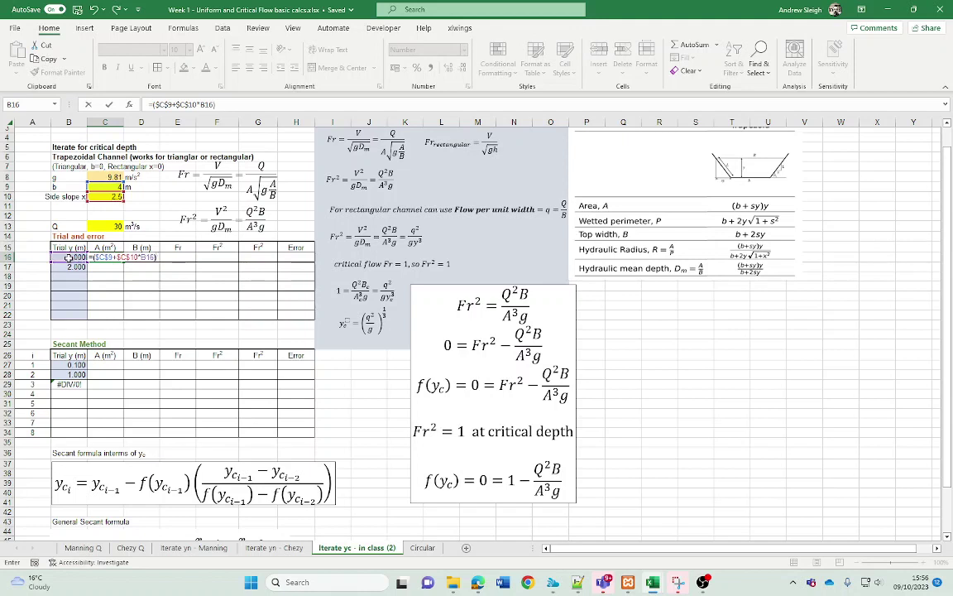
{"action": "type", "text": "*"}
{"action": "left_click", "coordinate": [70, 258]}
{"action": "key", "text": "Return"}
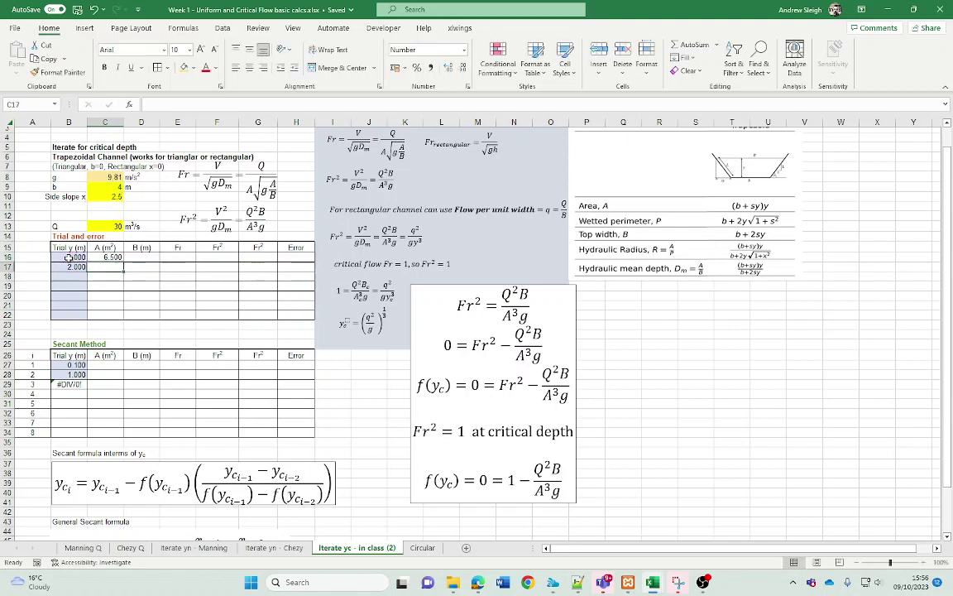
- Relabel B10 as 'Side slope s' and recheck the C16 area formula
{"action": "left_click", "coordinate": [69, 196]}
{"action": "left_click", "coordinate": [203, 105]}
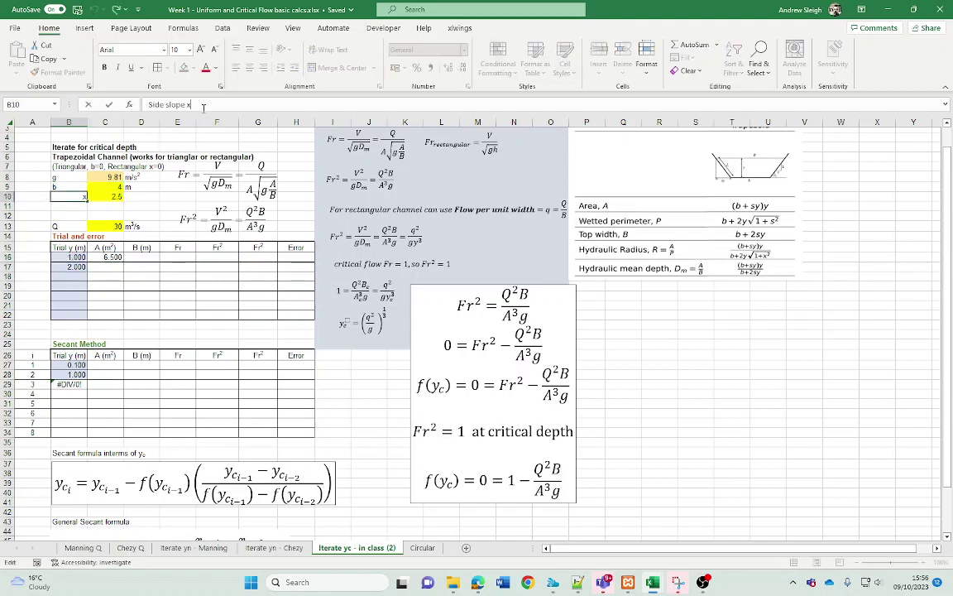
{"action": "key", "text": "Return"}
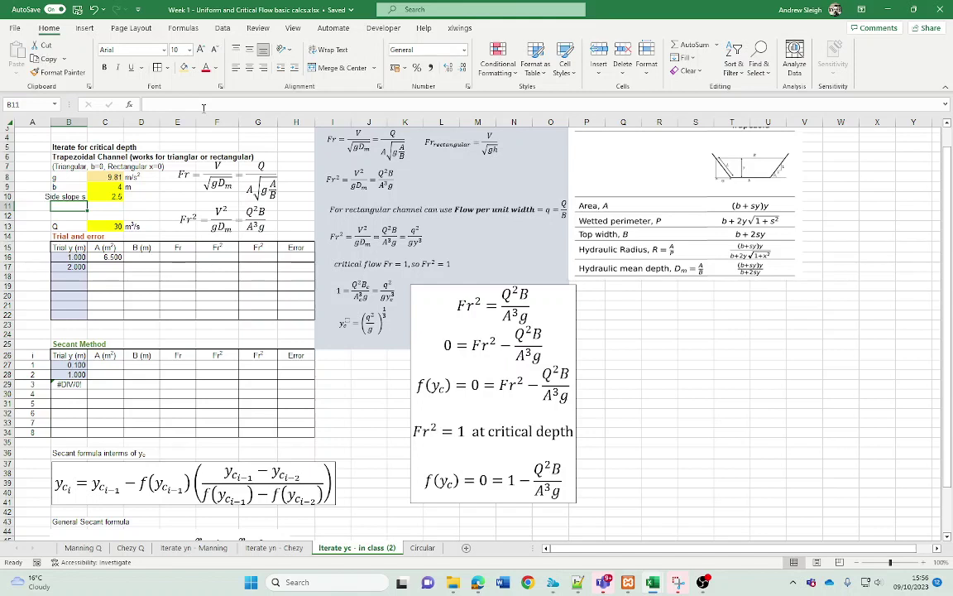
{"action": "left_click", "coordinate": [107, 257]}
{"action": "left_click", "coordinate": [141, 257]}
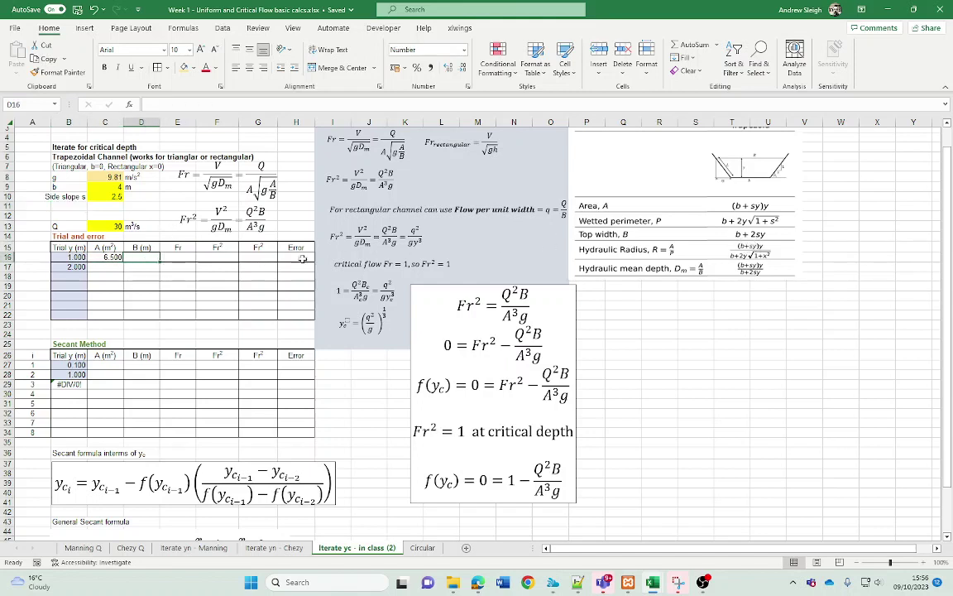
- Enter =$C$9+2*$C$10*B16 in D16 so the top width B reads 9.000
{"action": "type", "text": "="}
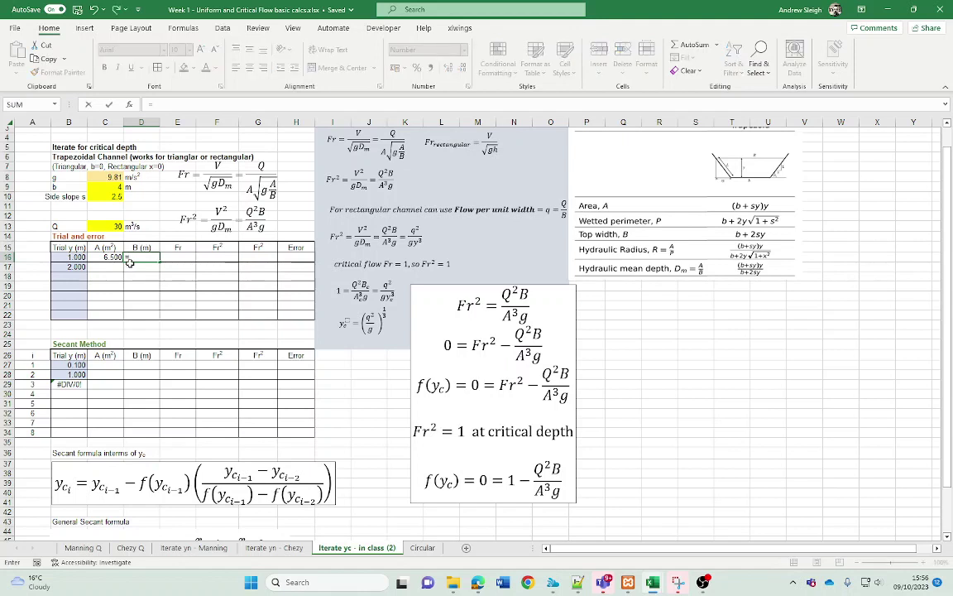
{"action": "left_click", "coordinate": [107, 189]}
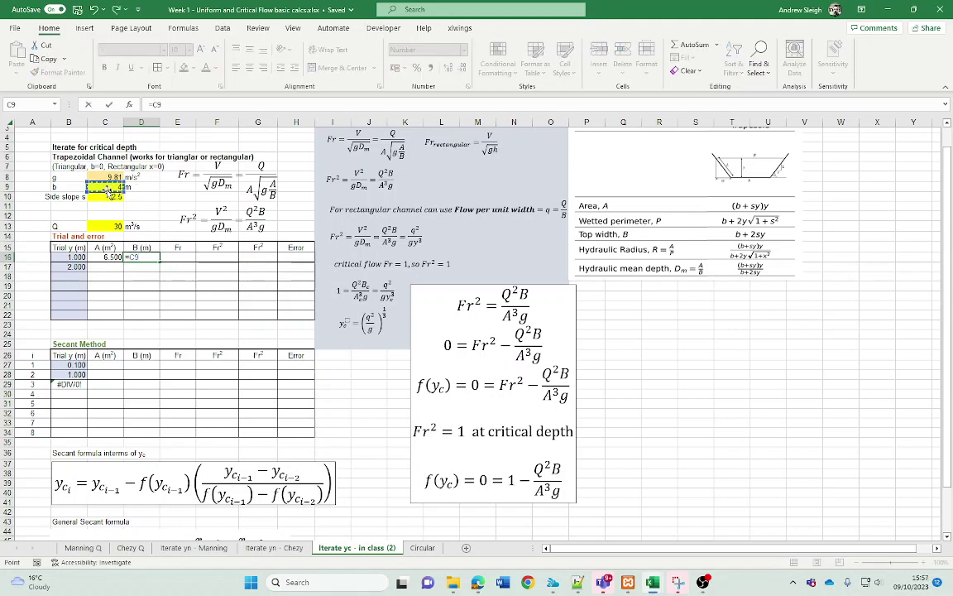
{"action": "key", "text": "F4"}
{"action": "type", "text": "+2*"}
{"action": "left_click", "coordinate": [108, 196]}
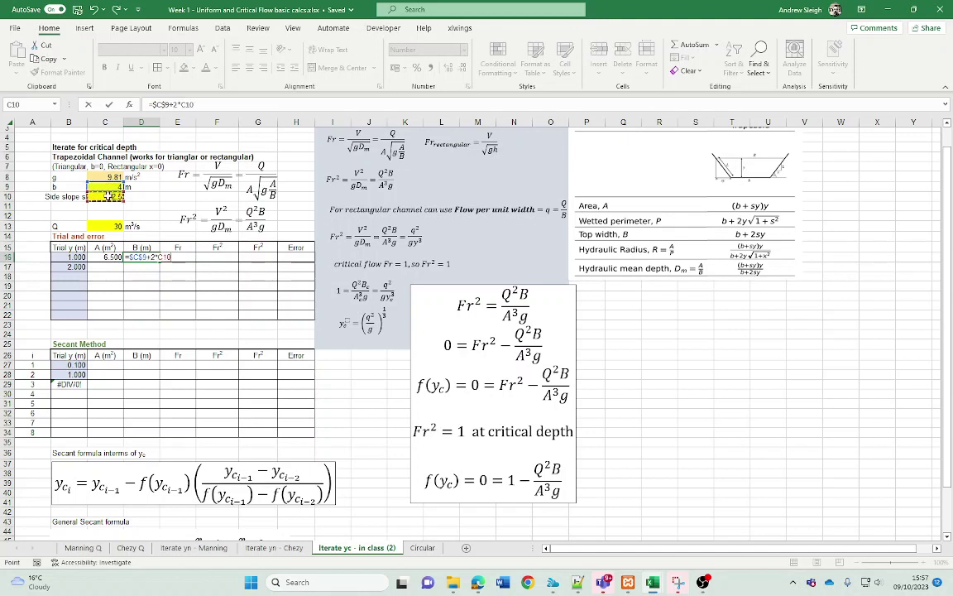
{"action": "key", "text": "F4"}
{"action": "type", "text": "*"}
{"action": "left_click", "coordinate": [75, 257]}
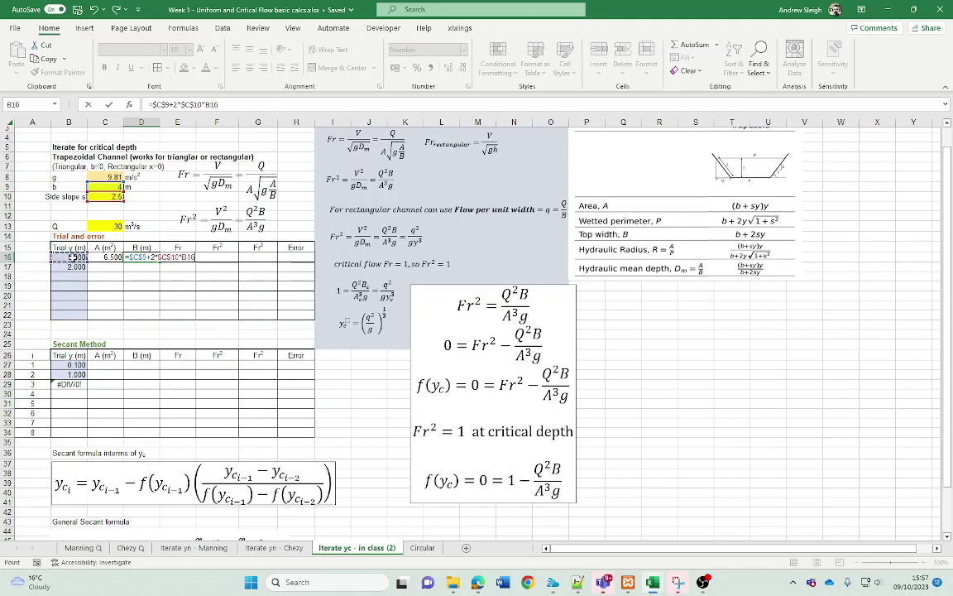
{"action": "key", "text": "Return"}
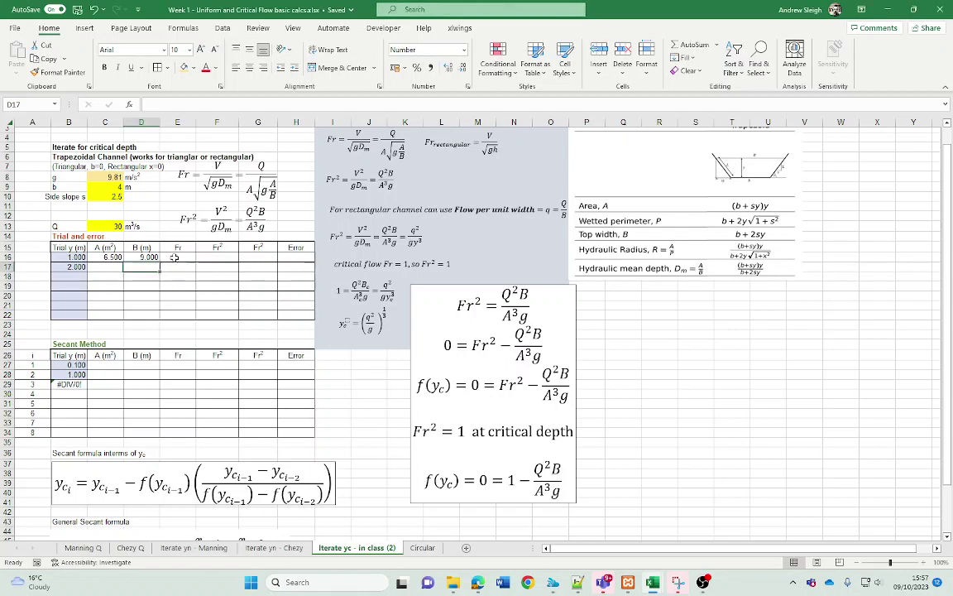
{"action": "left_click", "coordinate": [246, 178]}
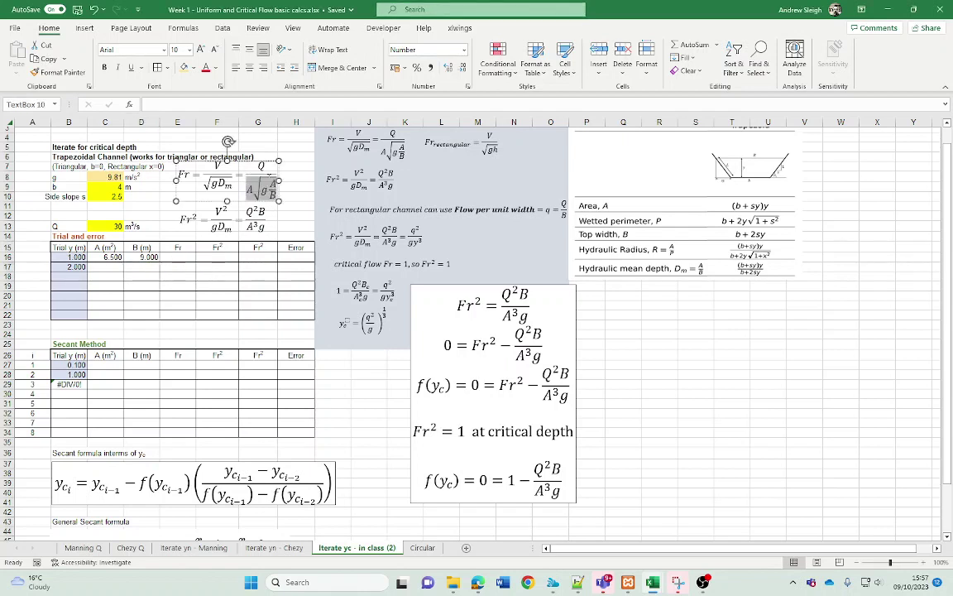
- Enter =$C$13/C16/SQRT($C$8*C16/D16) in E16, giving Froude number 1.734
{"action": "left_click", "coordinate": [177, 257]}
{"action": "type", "text": "="}
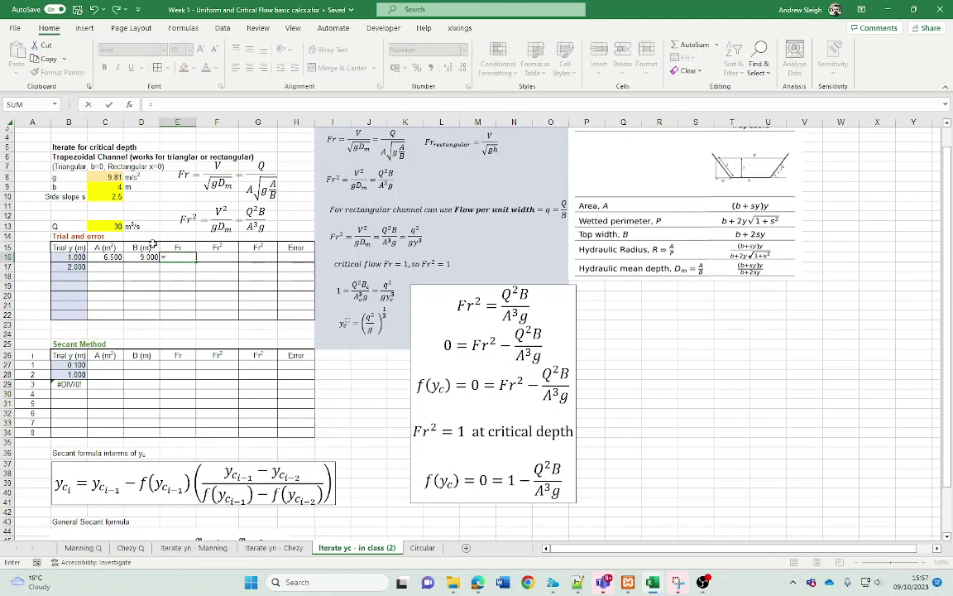
{"action": "left_click", "coordinate": [113, 225]}
{"action": "key", "text": "F4"}
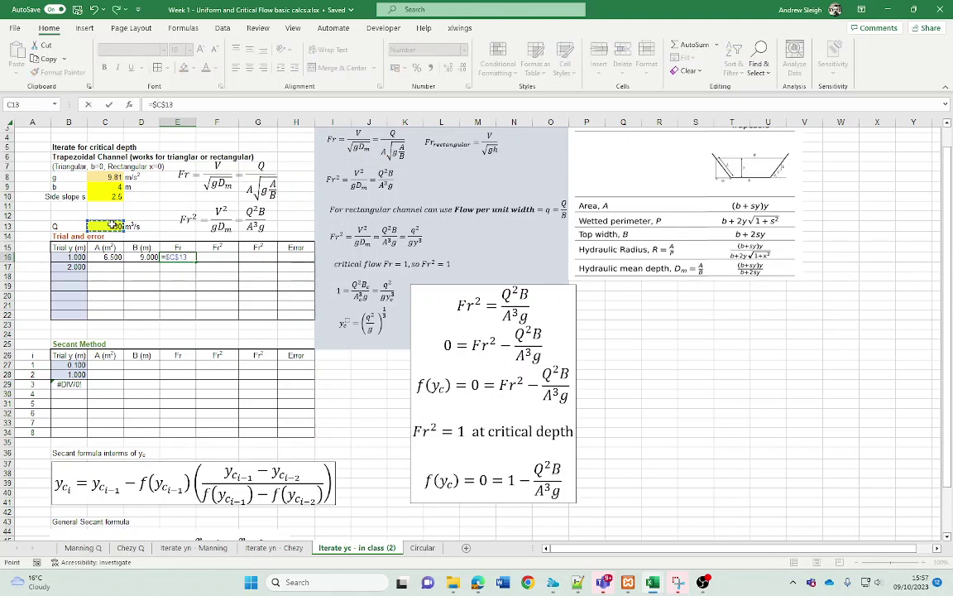
{"action": "type", "text": "/"}
{"action": "left_click", "coordinate": [105, 257]}
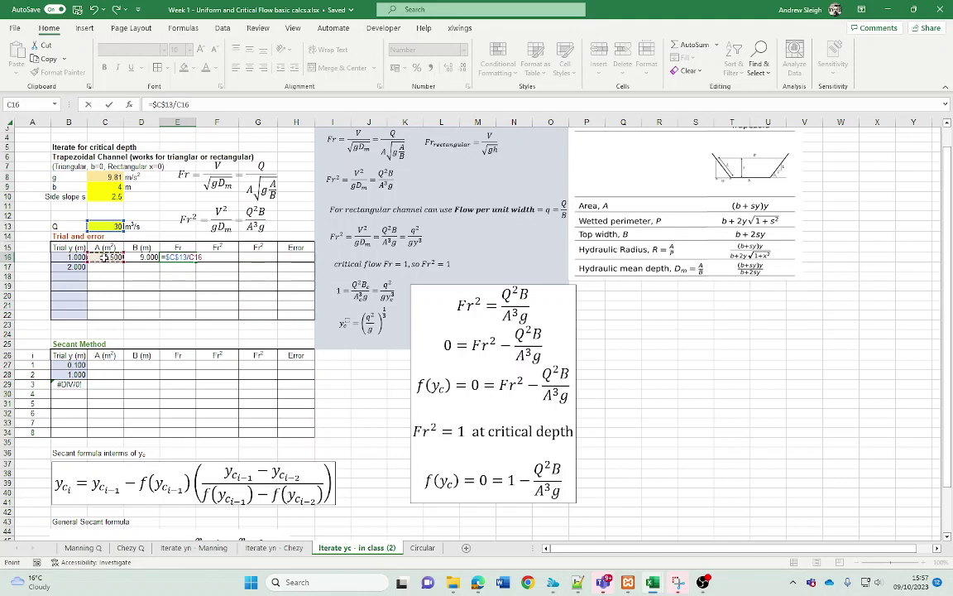
{"action": "type", "text": "/sqrt("}
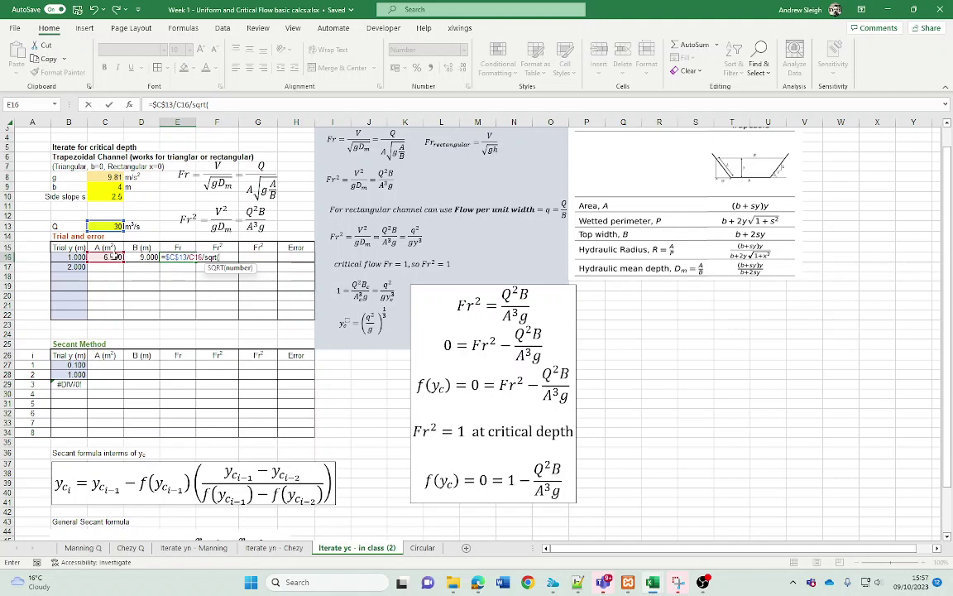
{"action": "left_click", "coordinate": [107, 177]}
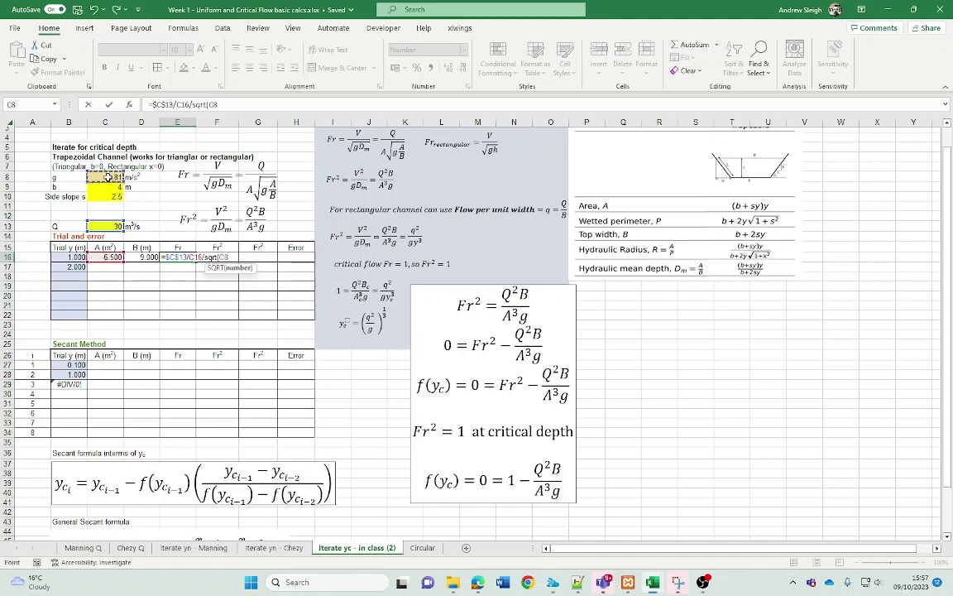
{"action": "key", "text": "F4"}
{"action": "type", "text": "*"}
{"action": "left_click", "coordinate": [116, 257]}
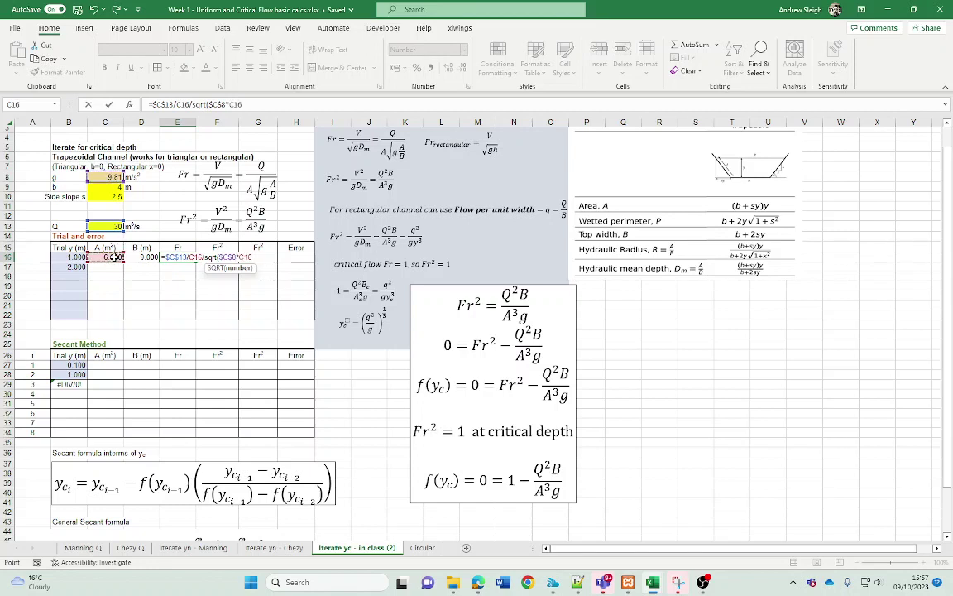
{"action": "type", "text": "/"}
{"action": "left_click", "coordinate": [140, 258]}
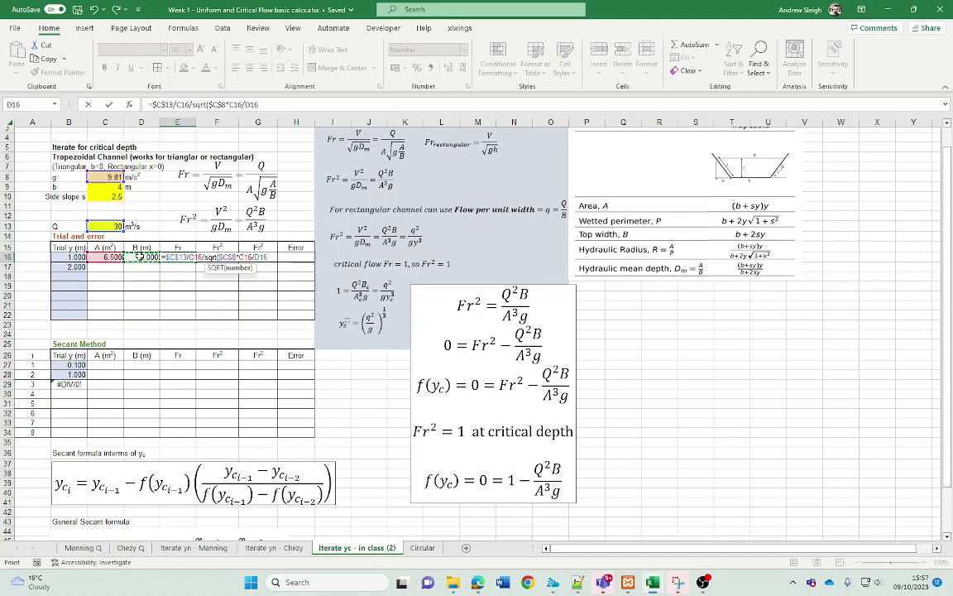
{"action": "type", "text": ")"}
{"action": "key", "text": "Return"}
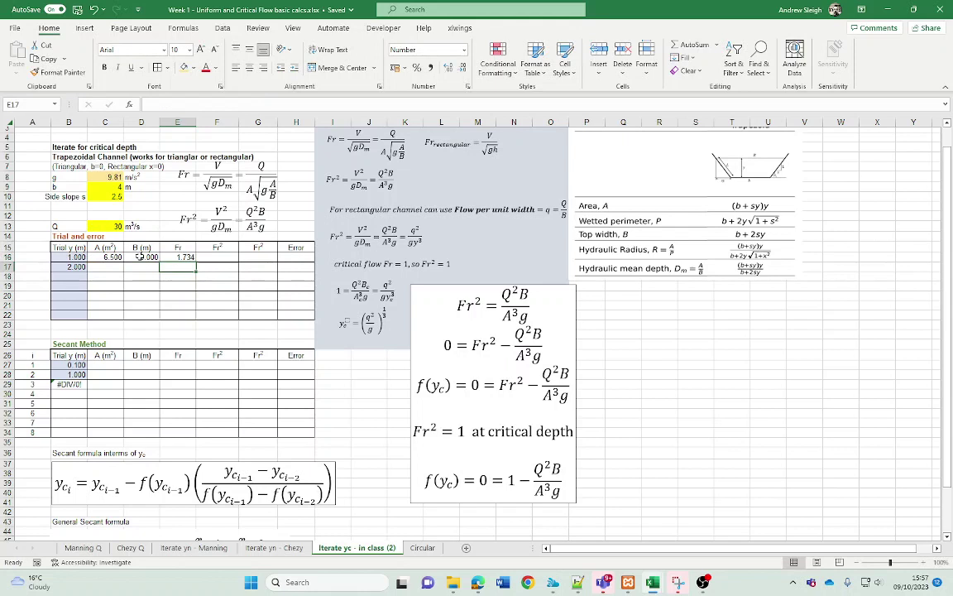
- Square the Froude number in F16 with =E16^2, giving 3.007
{"action": "left_click", "coordinate": [220, 258]}
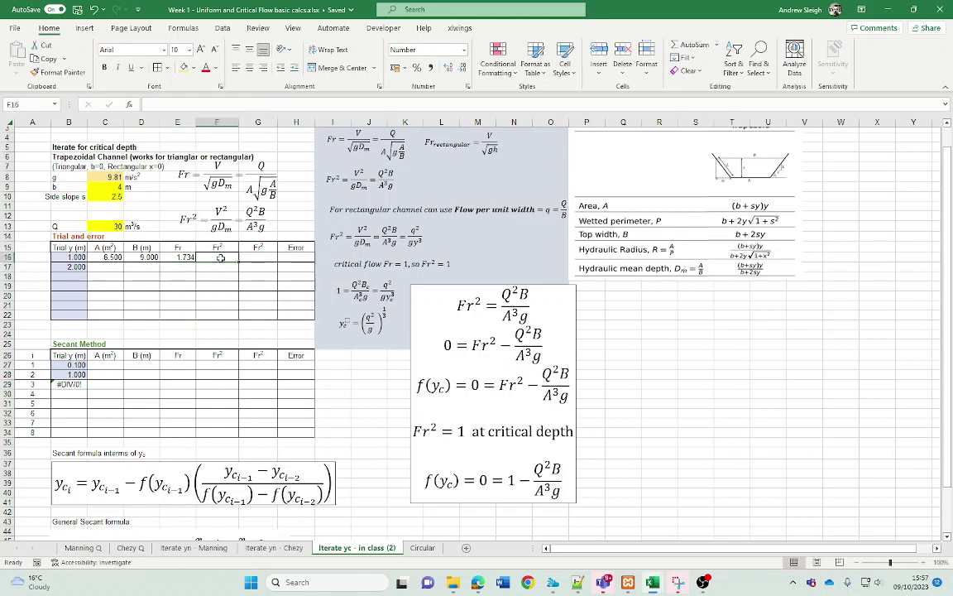
{"action": "type", "text": "="}
{"action": "left_click", "coordinate": [187, 257]}
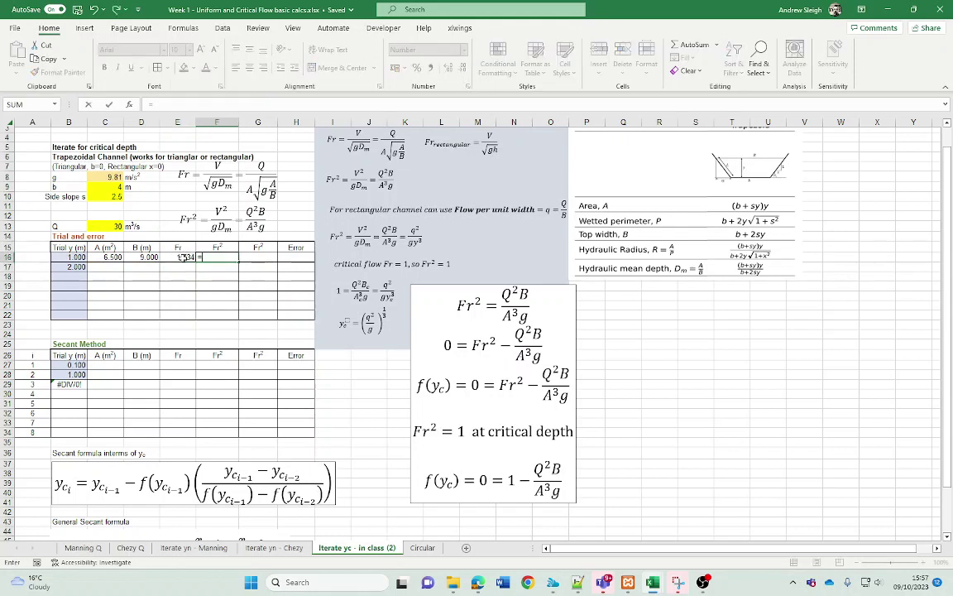
{"action": "type", "text": "^2"}
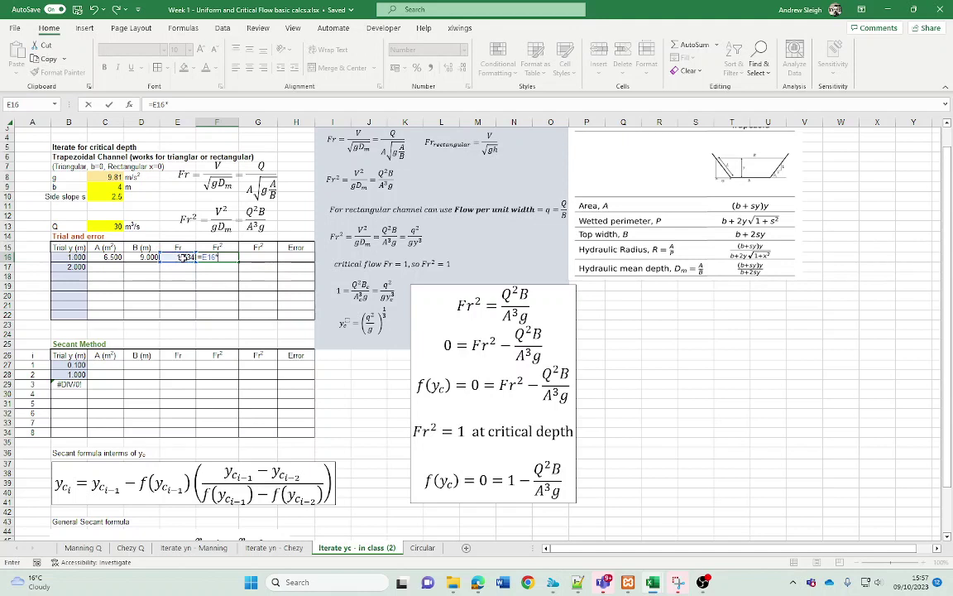
{"action": "key", "text": "Return"}
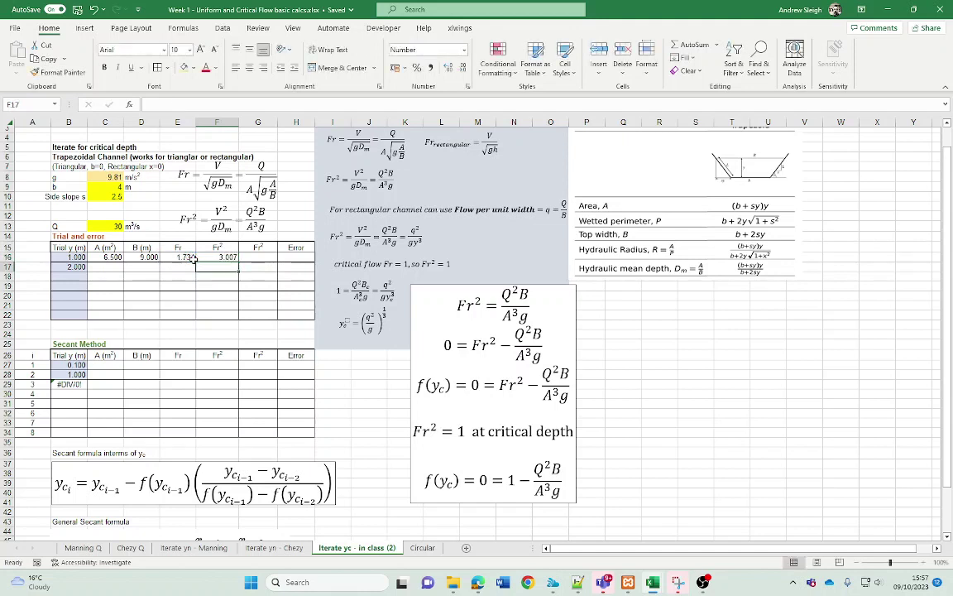
- Enter =$C$13^2*D16/C16^3/$C$8 in G16, confirming Fr² = 3.007
{"action": "left_click", "coordinate": [254, 258]}
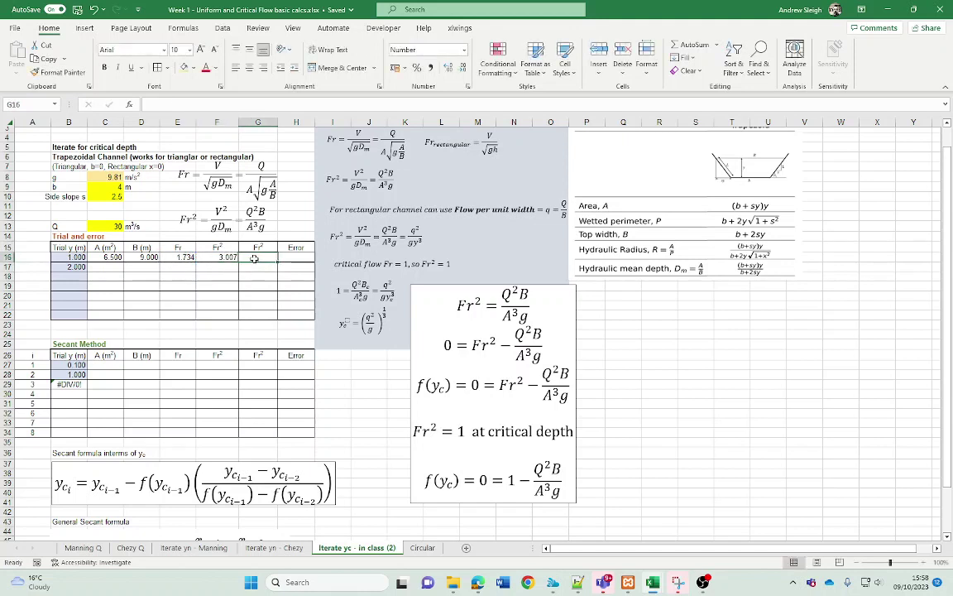
{"action": "type", "text": "="}
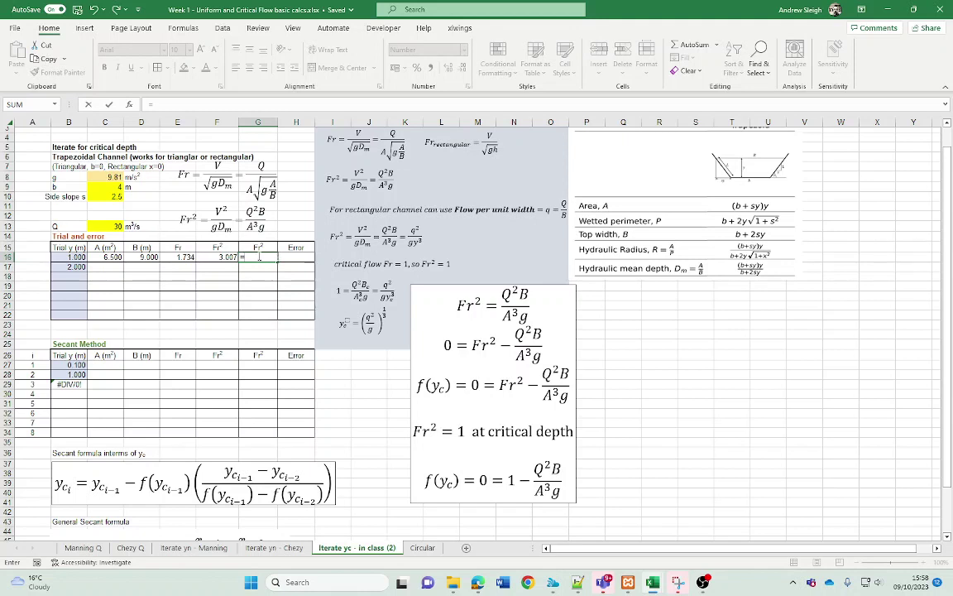
{"action": "left_click", "coordinate": [111, 226]}
{"action": "type", "text": "^"}
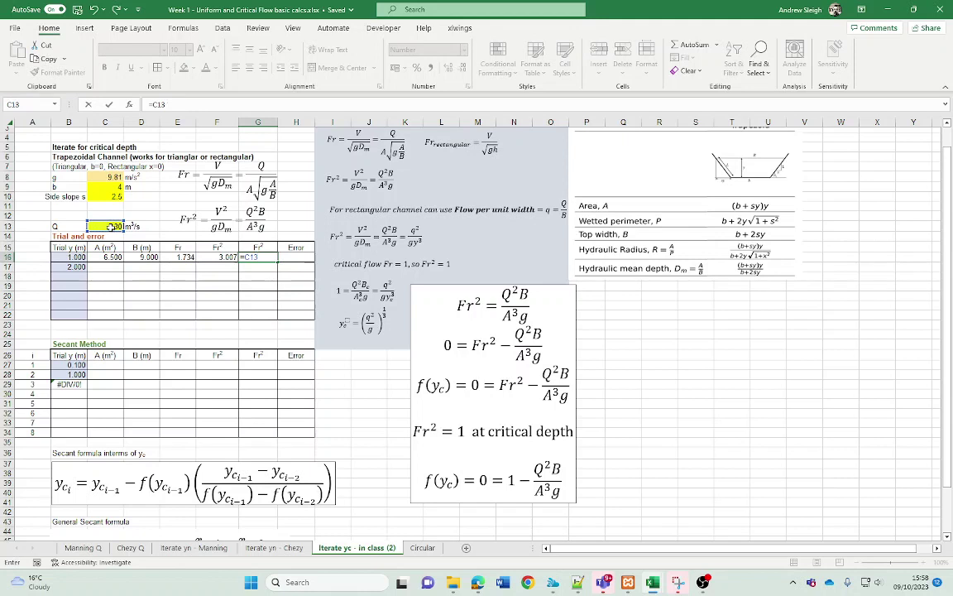
{"action": "key", "text": "F4"}
{"action": "type", "text": "2*"}
{"action": "left_click", "coordinate": [151, 258]}
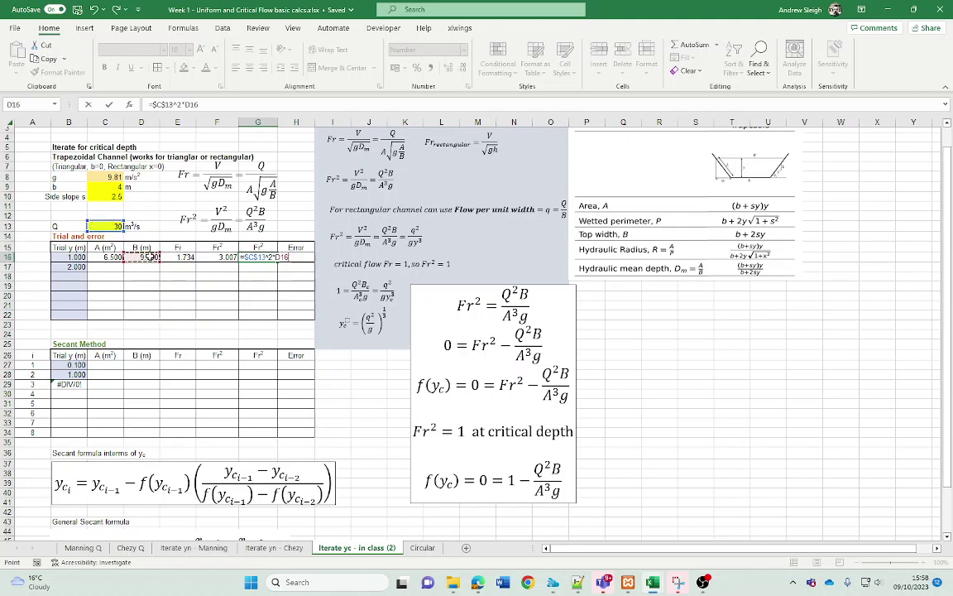
{"action": "type", "text": "/"}
{"action": "left_click", "coordinate": [108, 257]}
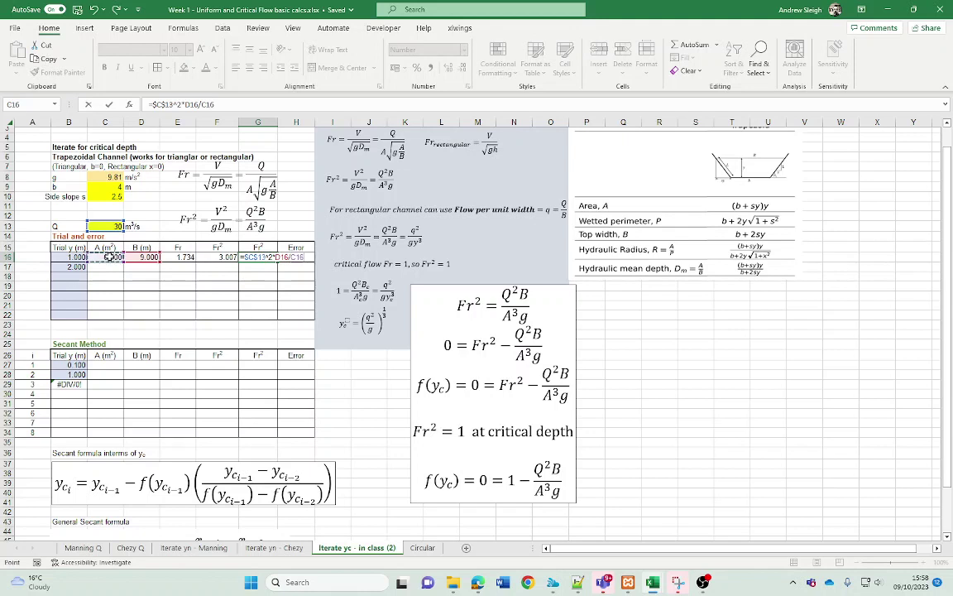
{"action": "type", "text": "^3/"}
{"action": "left_click", "coordinate": [110, 175]}
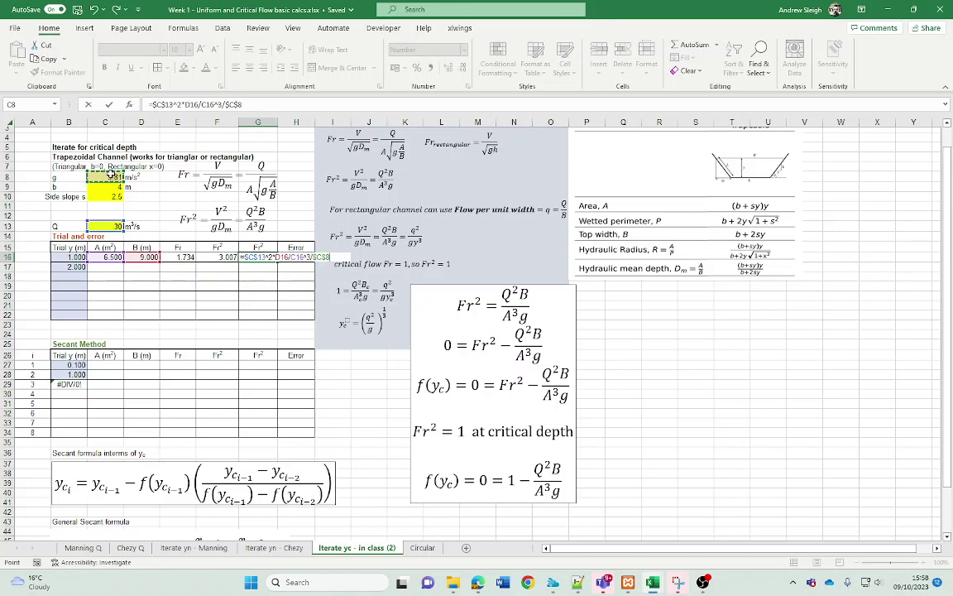
{"action": "key", "text": "Return"}
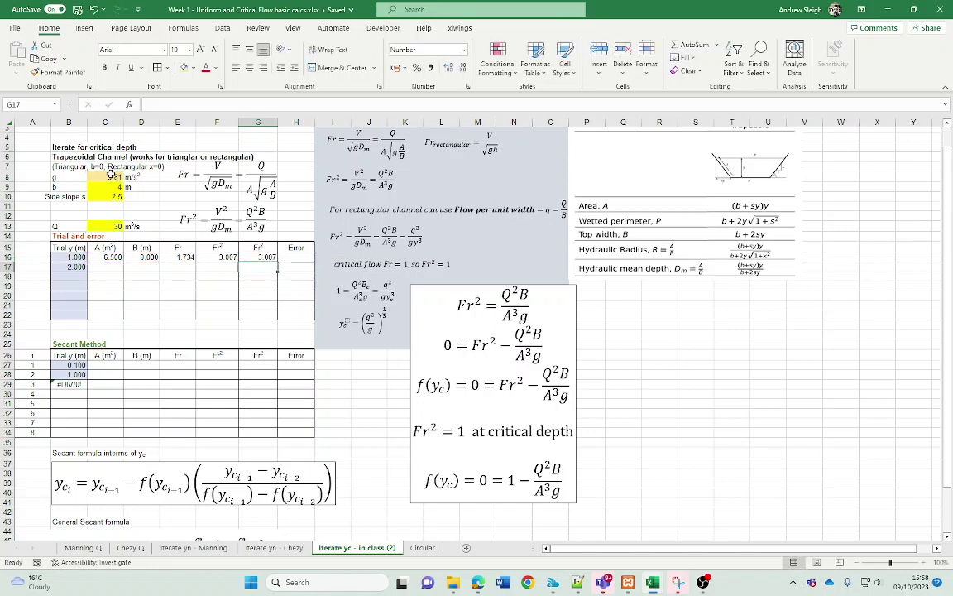
{"action": "left_click", "coordinate": [267, 257]}
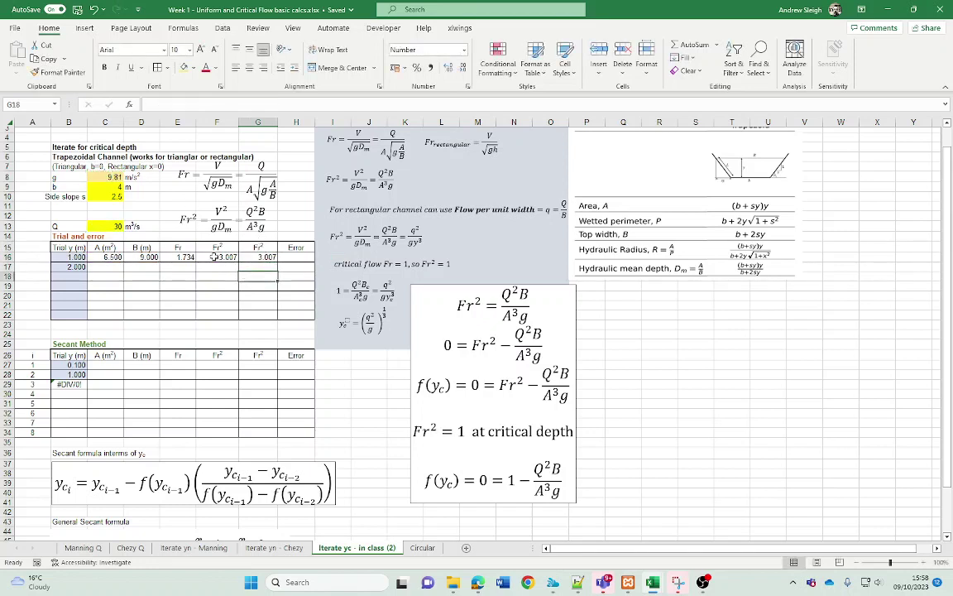
- Start the error formula =1-E16 in H16
{"action": "left_click", "coordinate": [298, 257]}
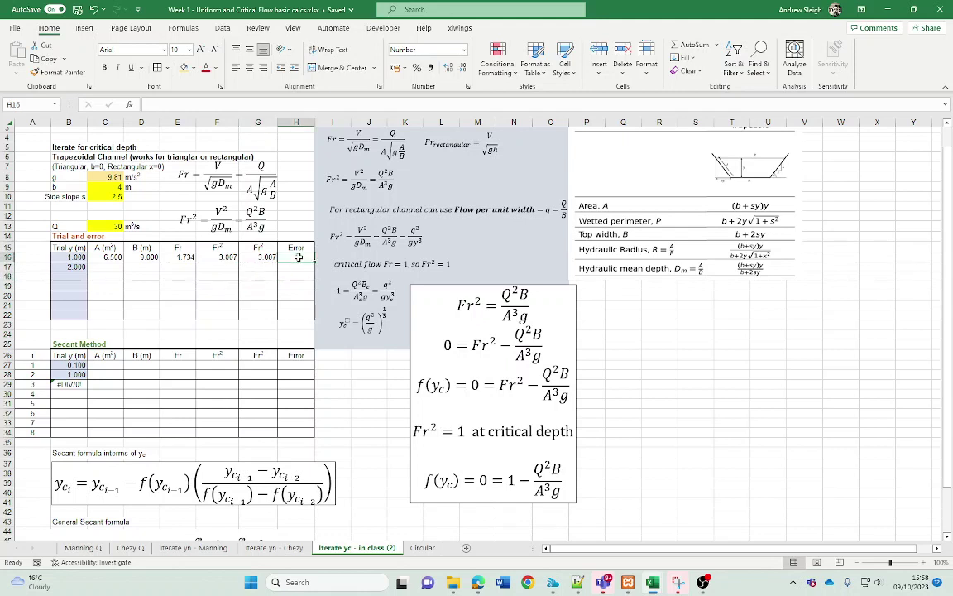
{"action": "type", "text": "="}
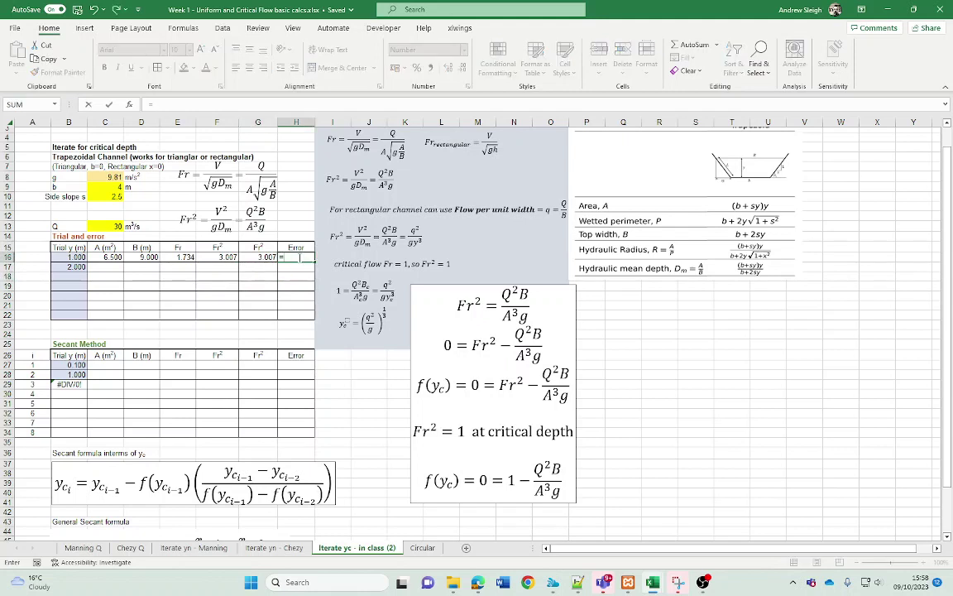
{"action": "type", "text": "1-"}
{"action": "left_click", "coordinate": [182, 257]}
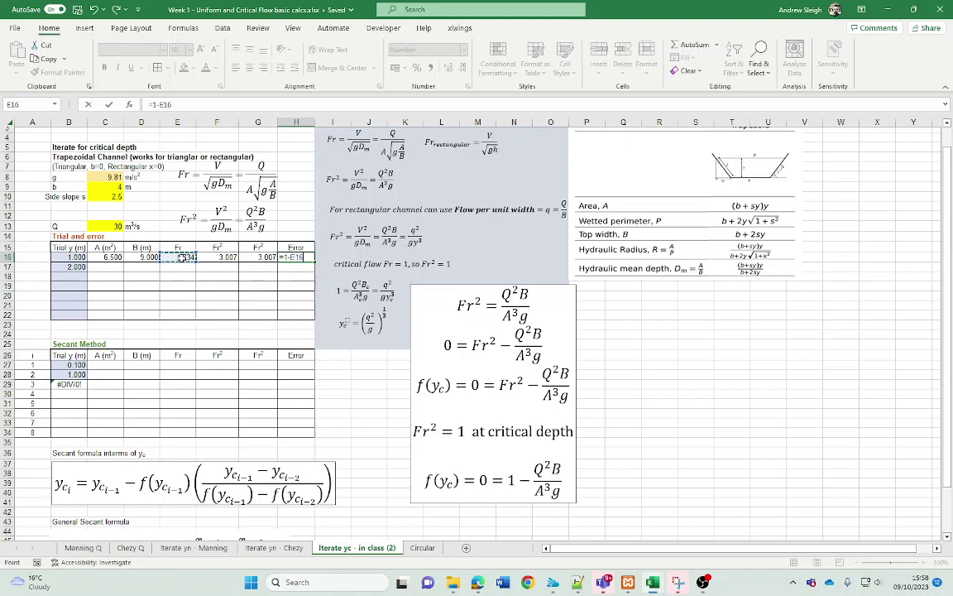